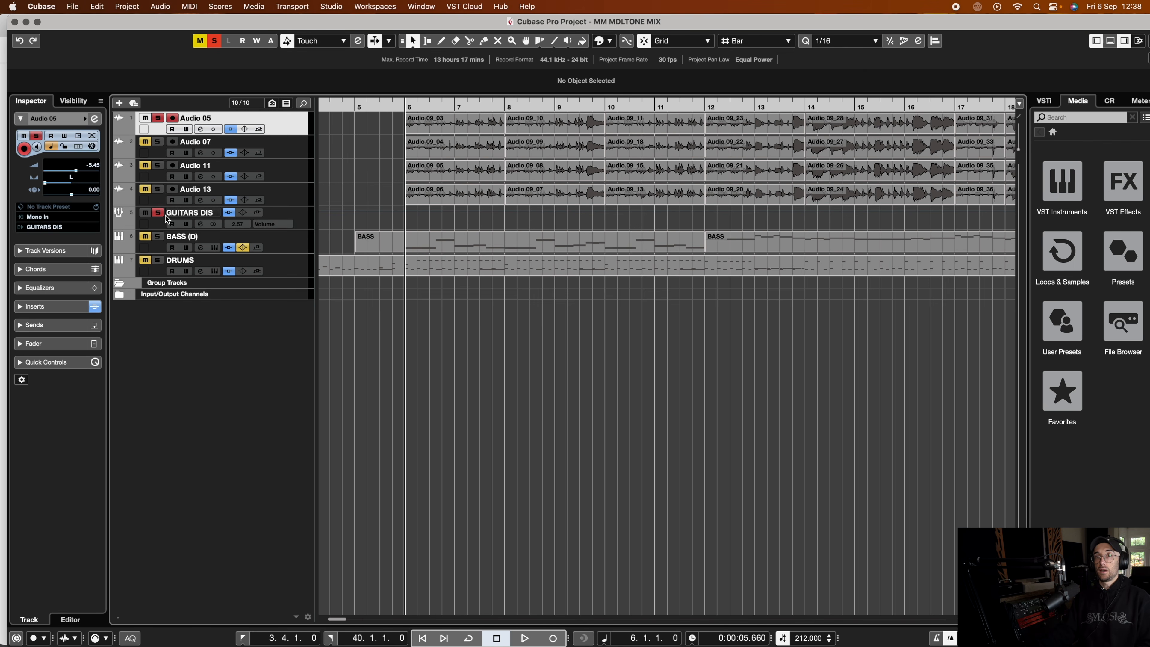
Step: Bypass the inserts on the GUITARS DIS group and centre the pan of the Audio 05 track
left_click(227, 213)
left_click(70, 183)
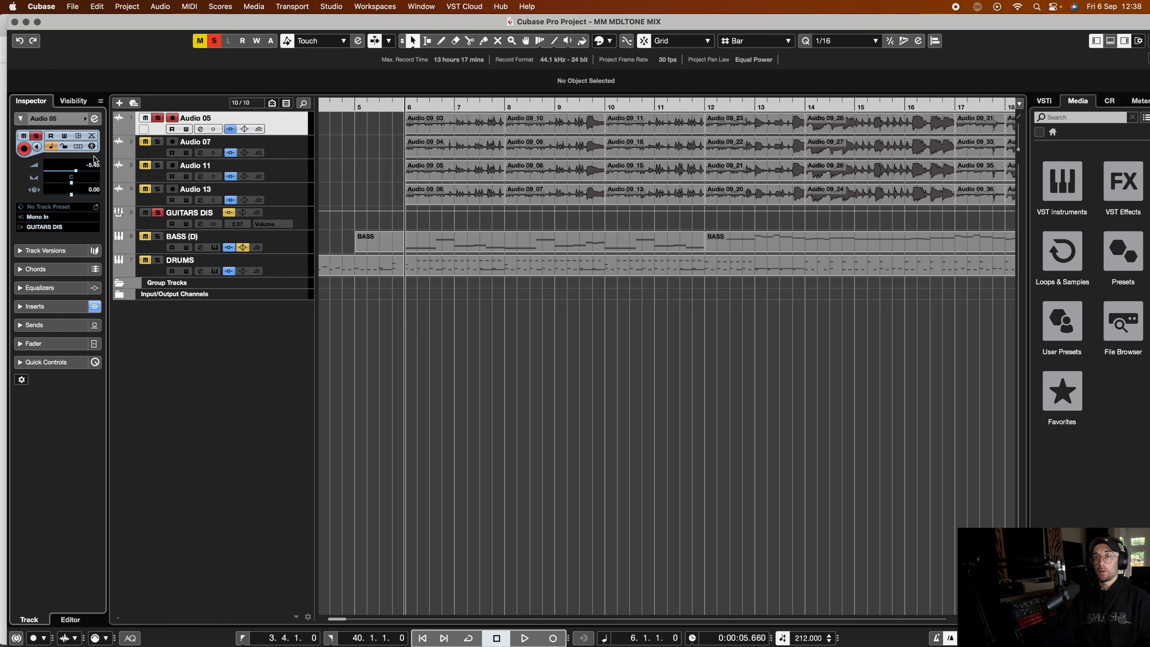
Step: Open the STL Tonality insert on Audio 05 and examine its amplifier, stomp boxes and cabinet settings
left_click(94, 118)
left_click(545, 188)
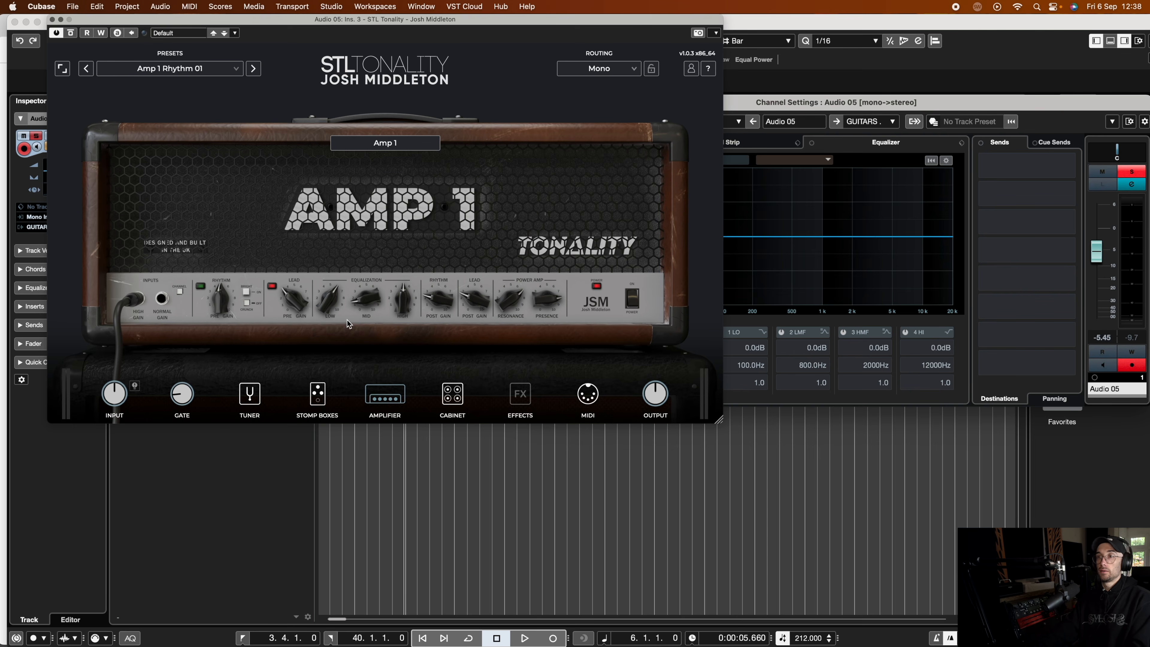
left_click(318, 399)
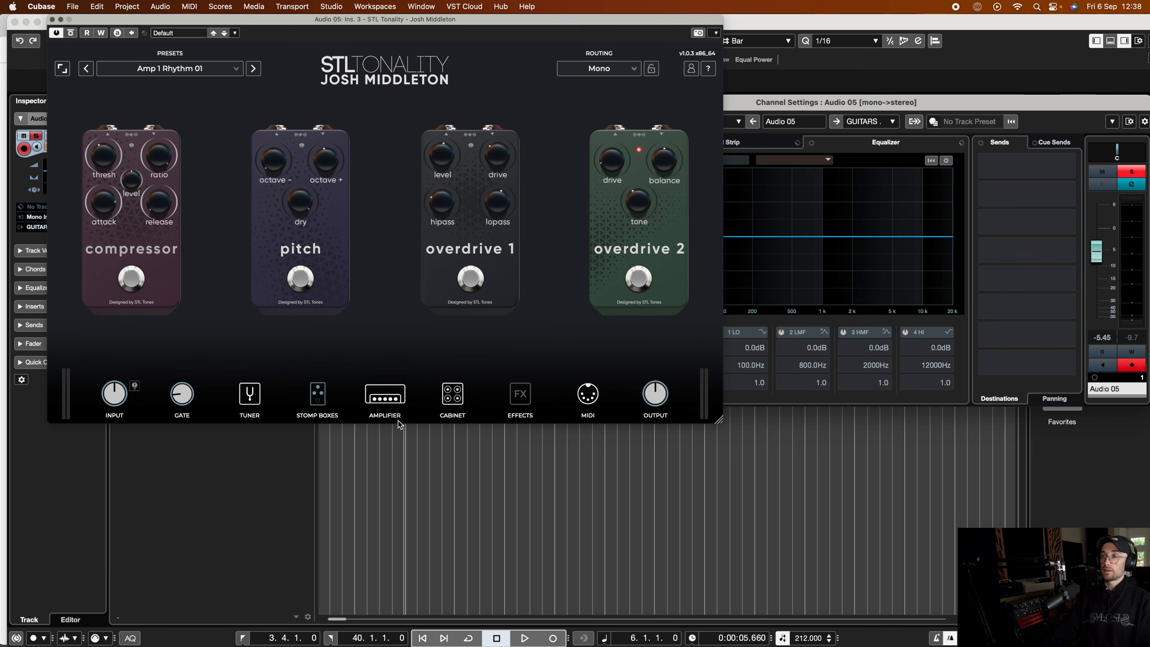
left_click(389, 399)
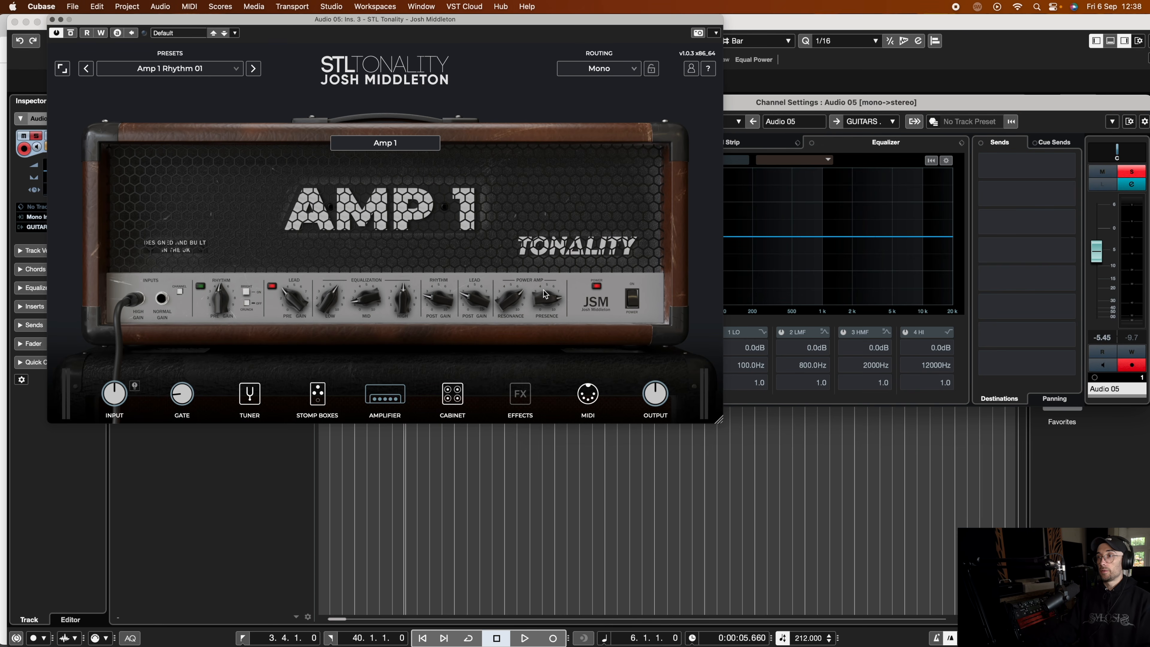
left_click(452, 393)
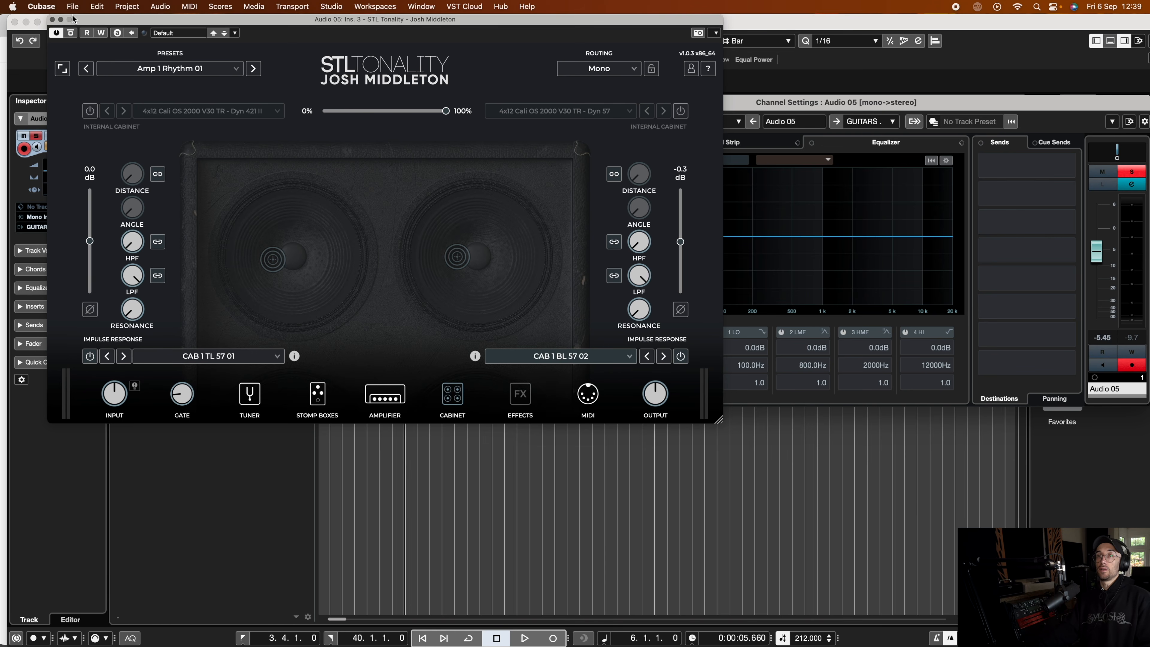
left_click(53, 21)
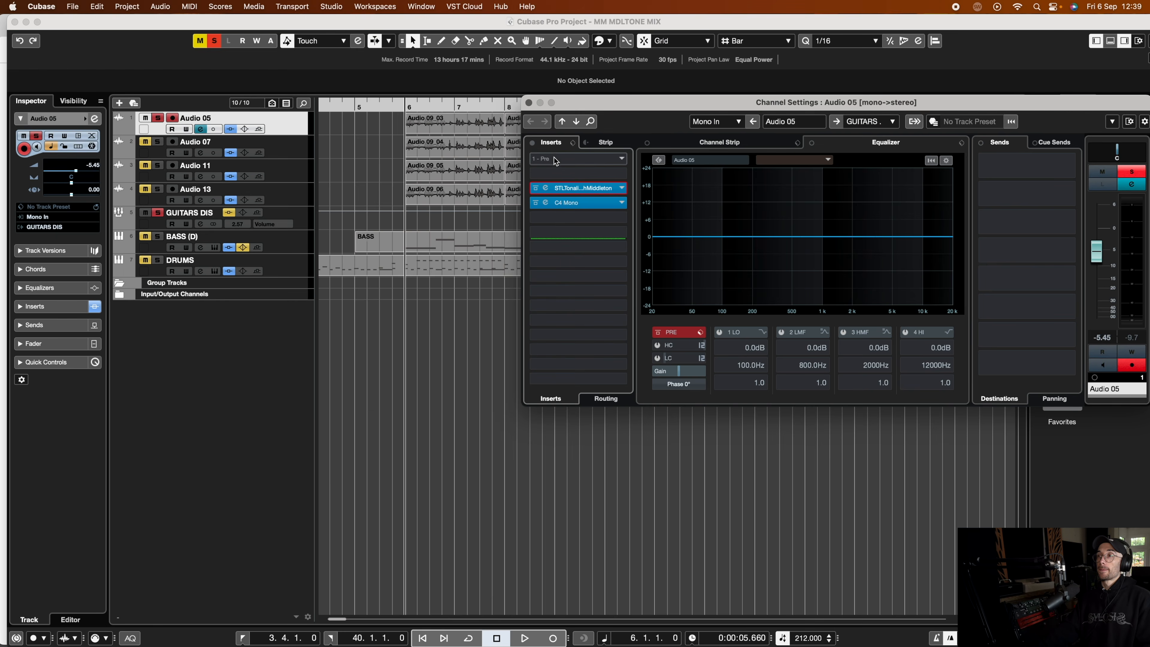
Step: Open the C4 Mono insert on Audio 05, examine its band compression during playback, and close the plugin and channel windows
left_click(545, 202)
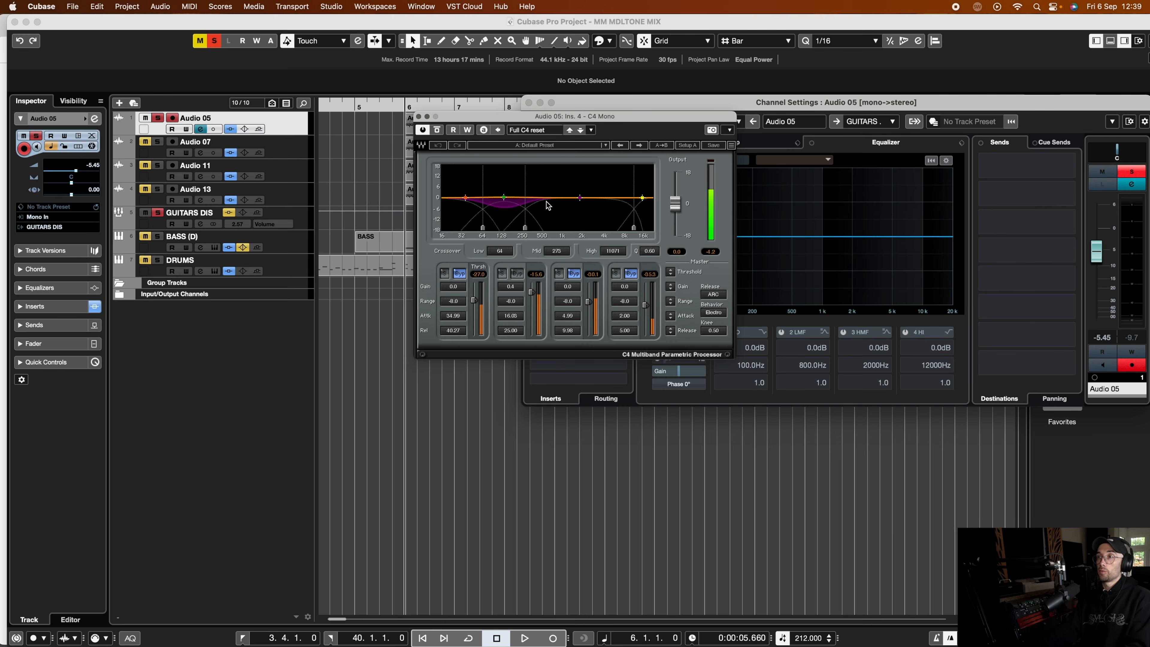
left_click_drag(528, 115, 654, 155)
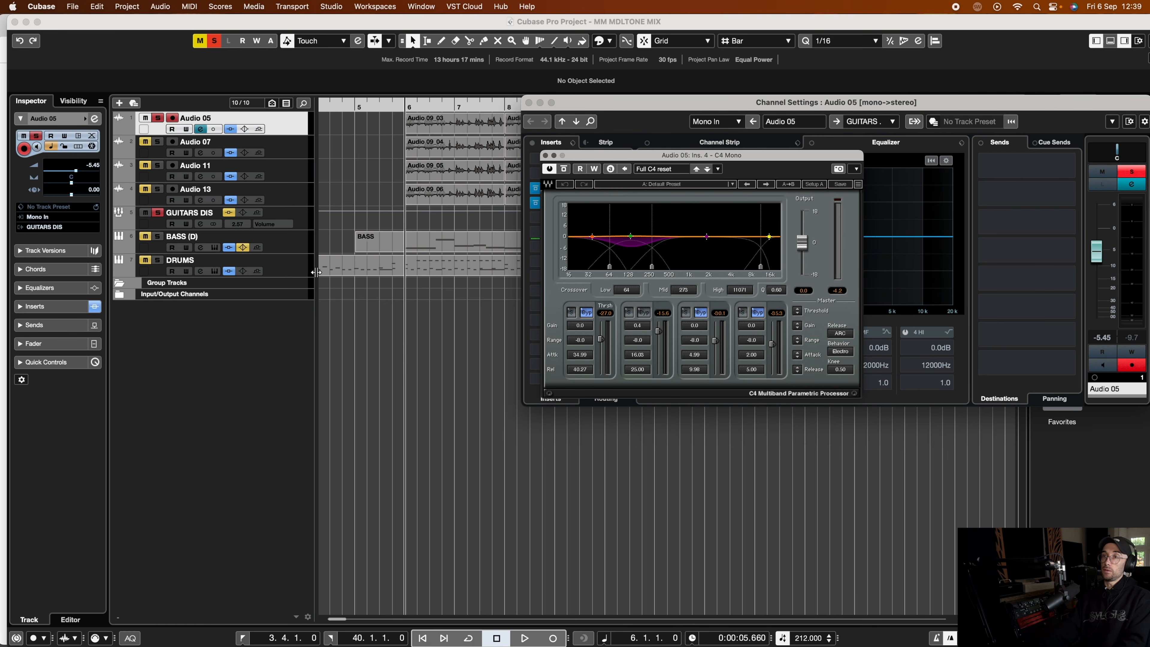
key("space")
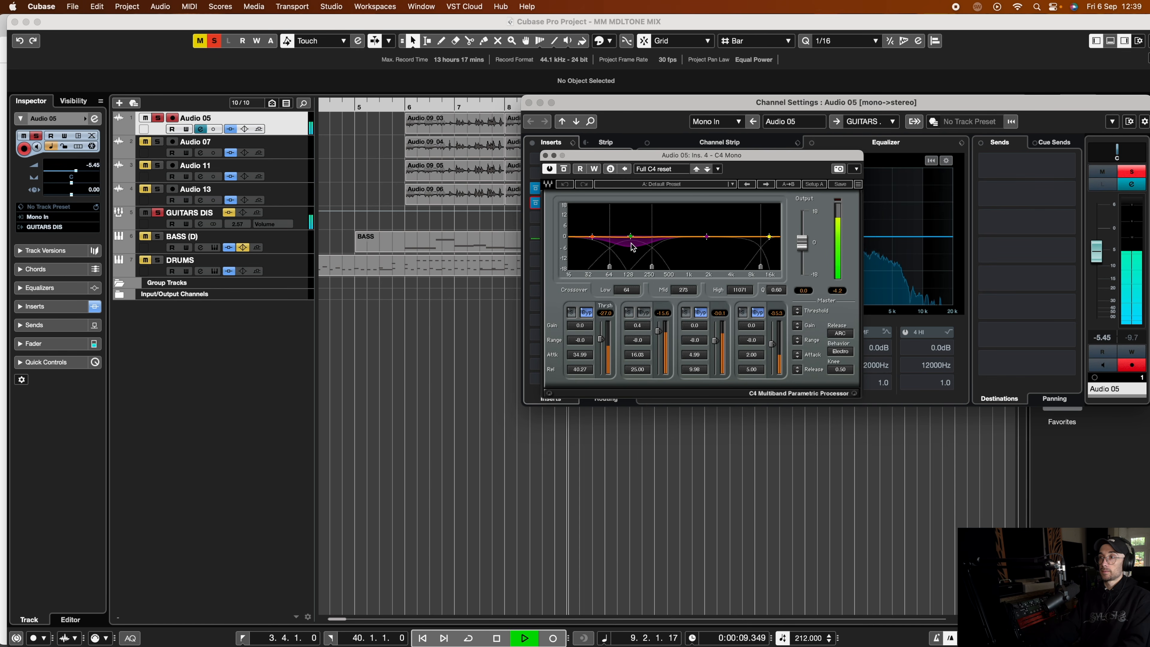
key("space")
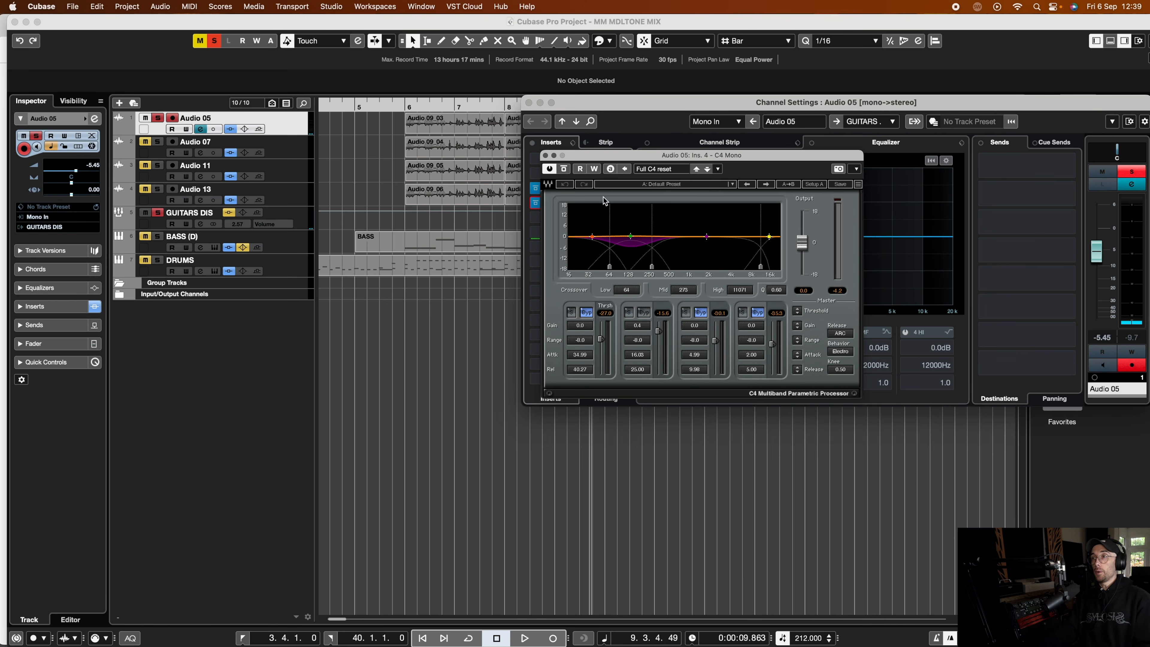
left_click(529, 103)
left_click(545, 155)
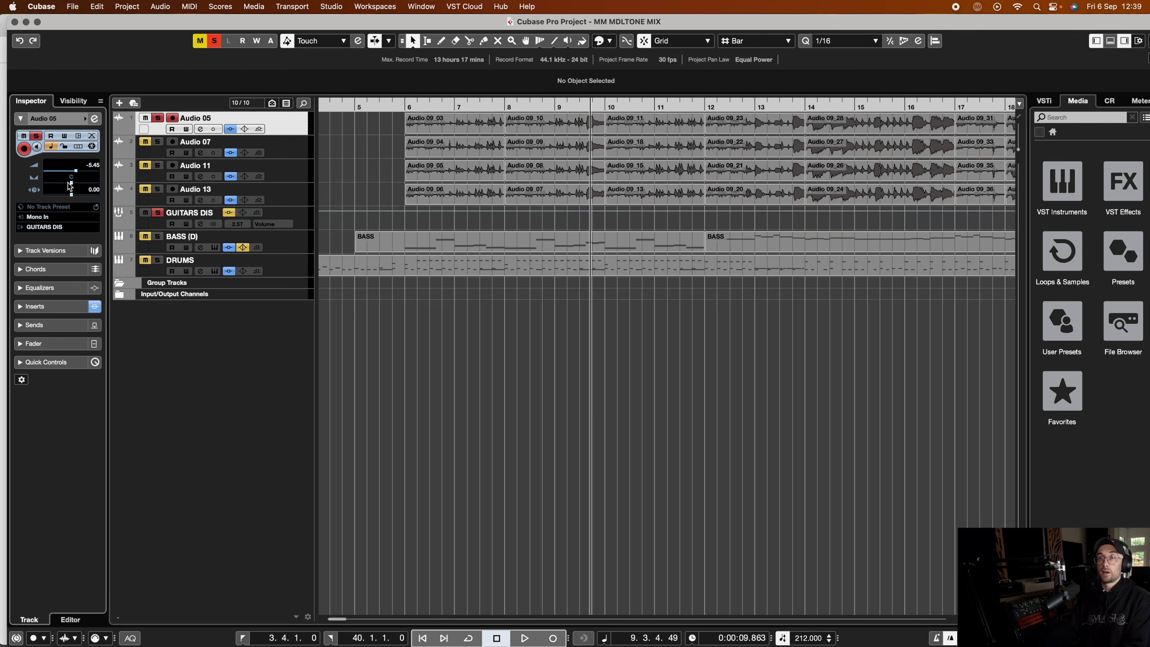
Step: Pan the Audio 05 track hard left and switch solo between the GUITARS DIS group and Audio 05
left_click_drag(70, 186, 1, 182)
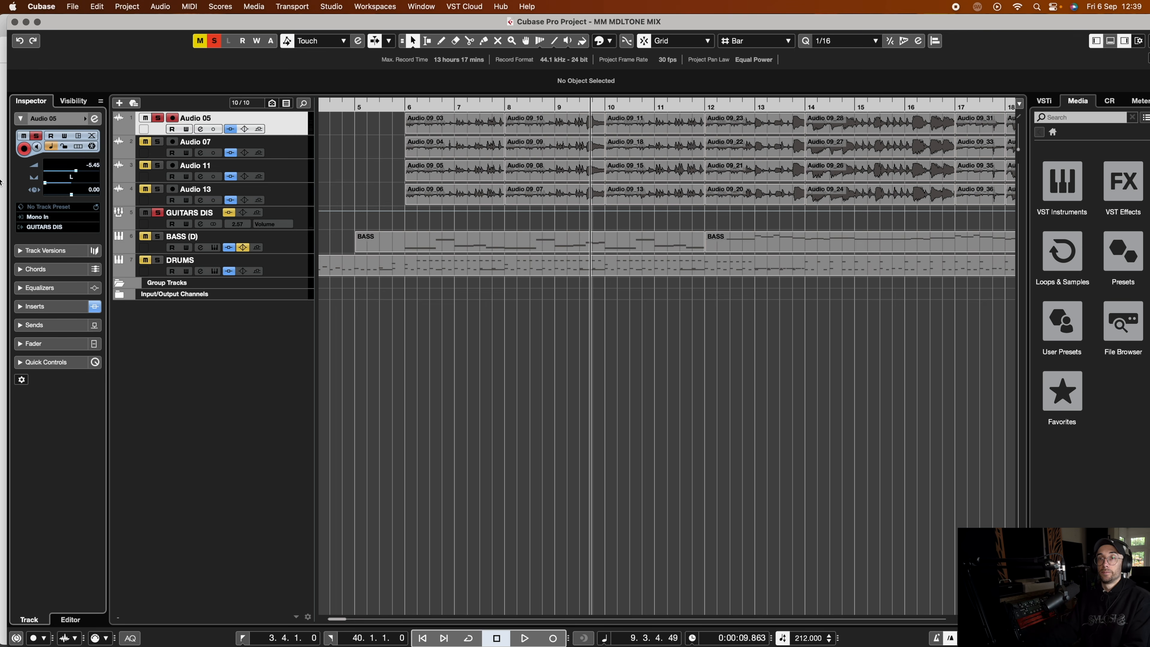
left_click(157, 212)
left_click(158, 119)
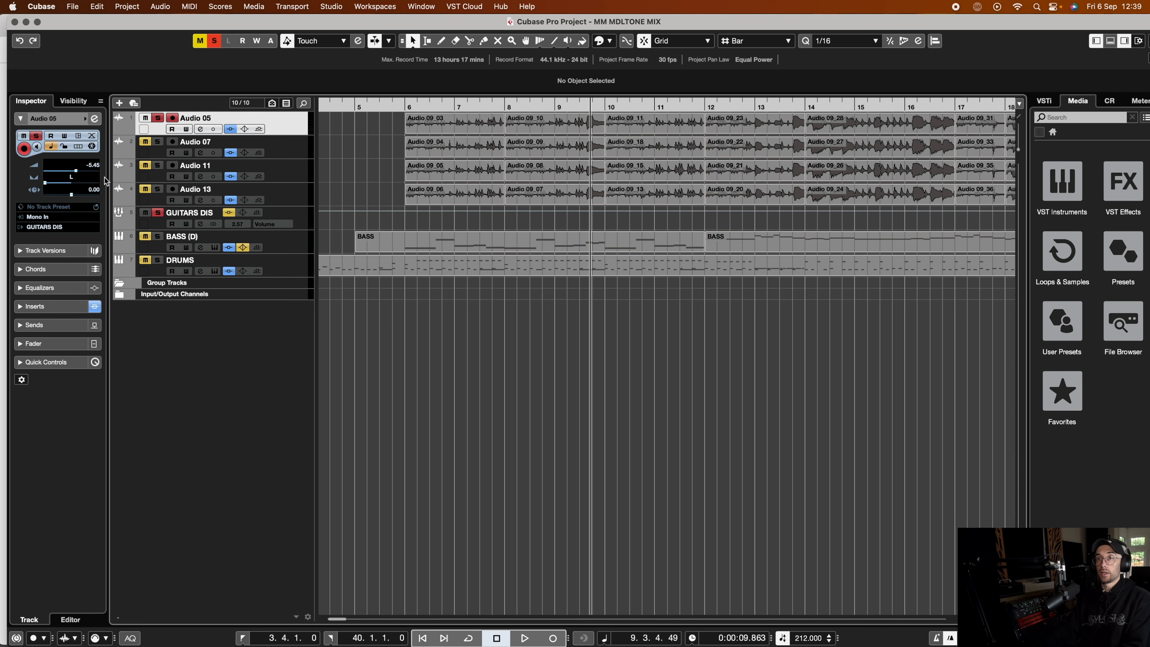
Step: Solo the Audio 11 track and examine the stomp boxes and amplifier in its STL Tonality insert
left_click(159, 174)
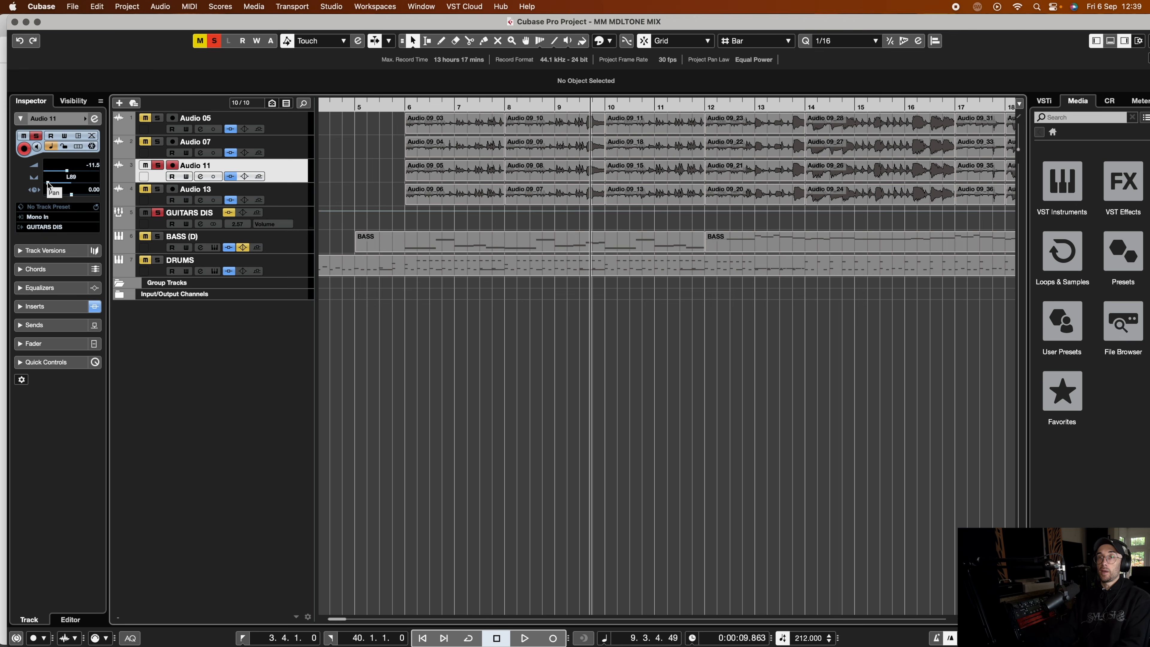
left_click(200, 176)
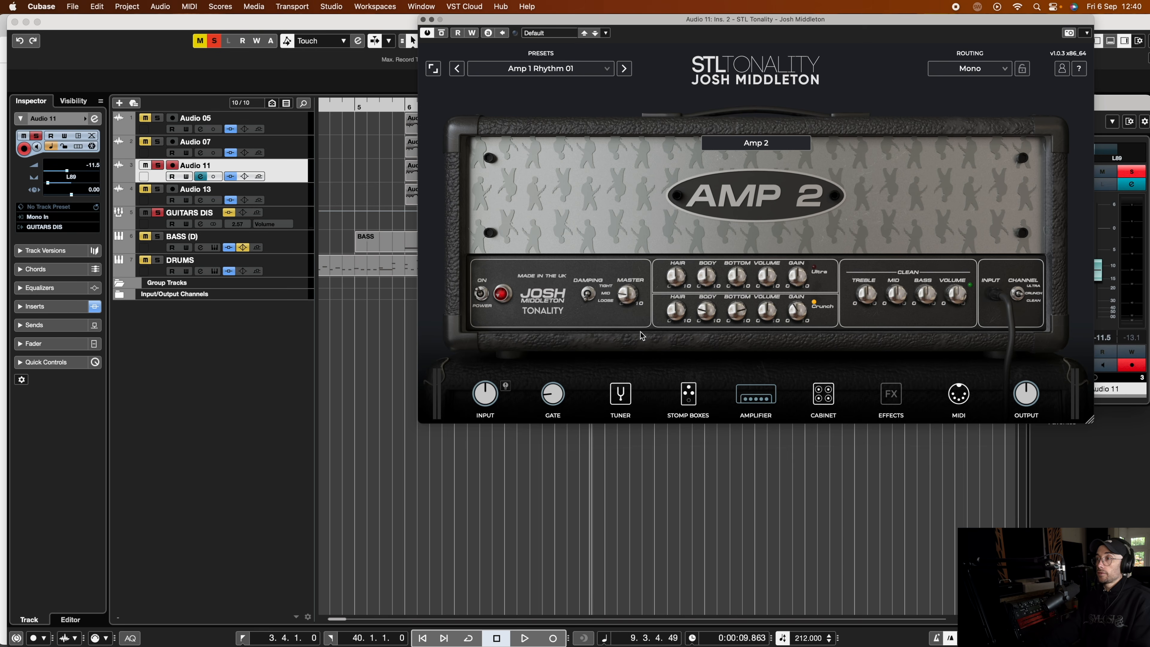
left_click(688, 394)
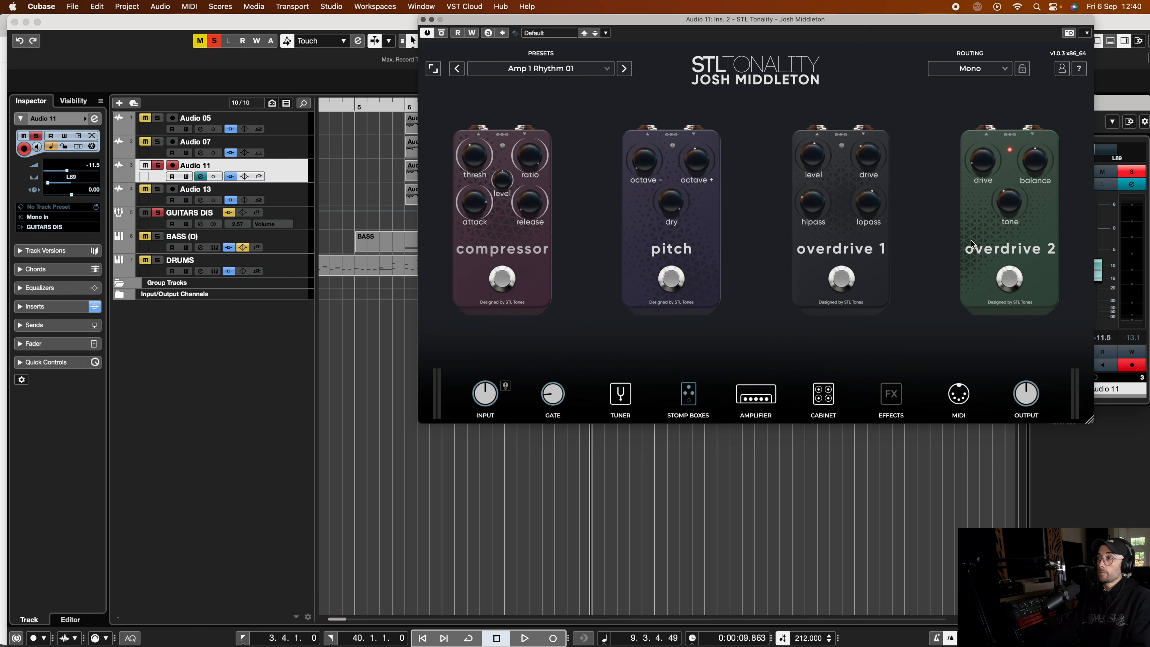
left_click_drag(854, 22, 607, 63)
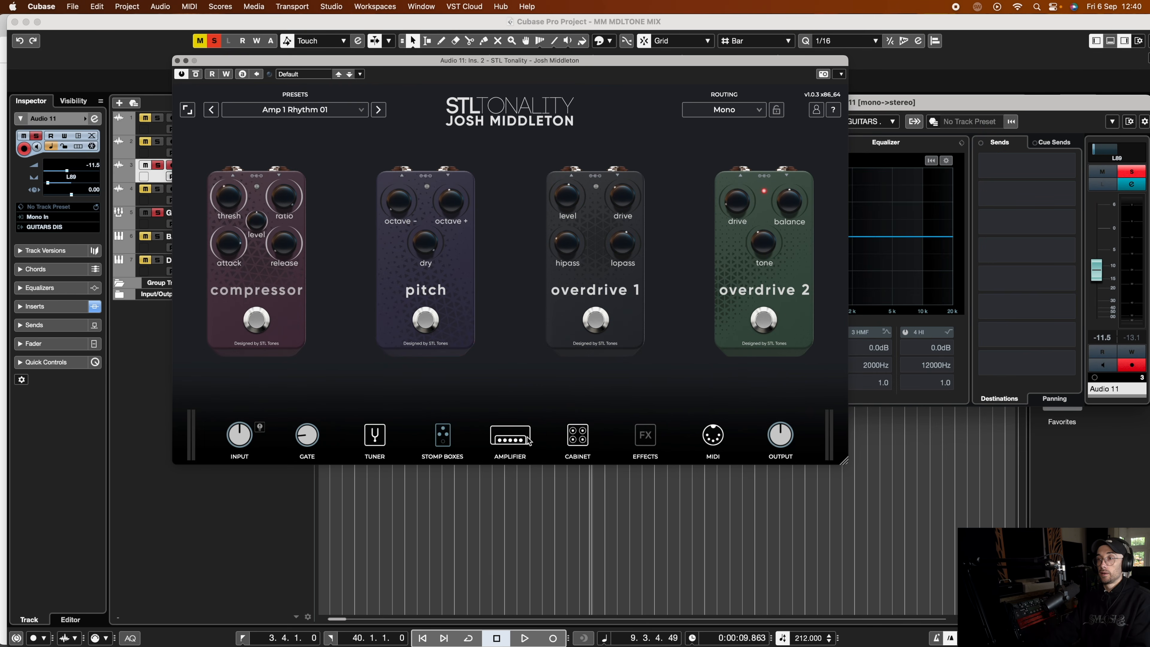
left_click(512, 440)
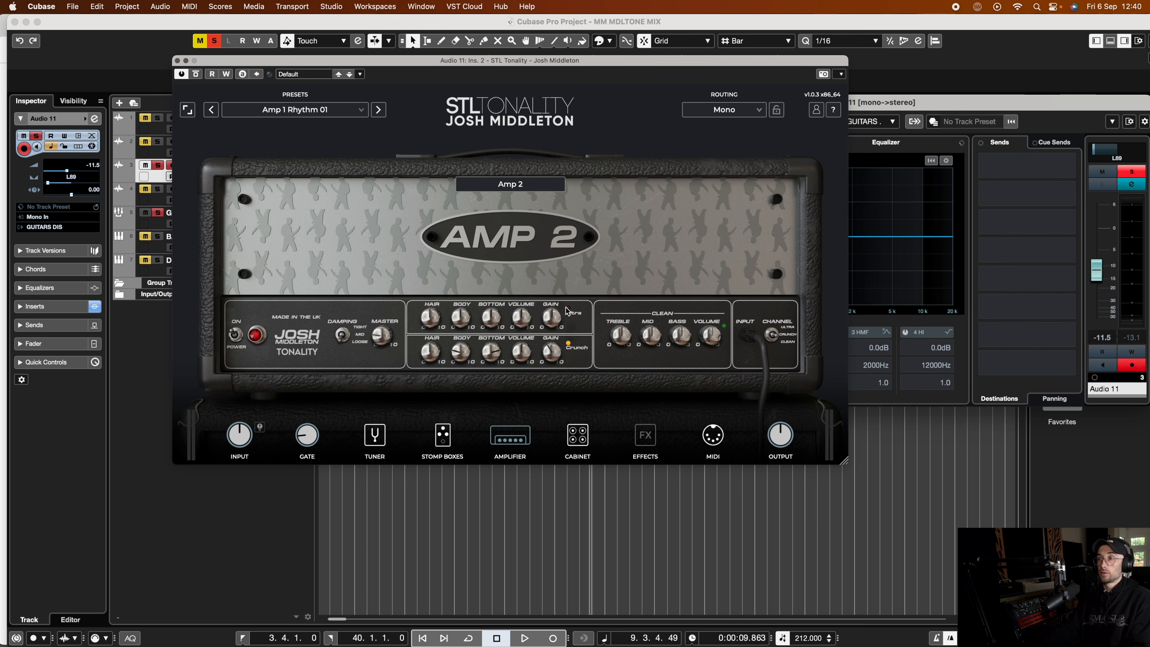
Step: Centre the pan of Audio 11, play it back to hear the amp tone, and view the plugin's cabinet settings
left_click(71, 186)
key("space")
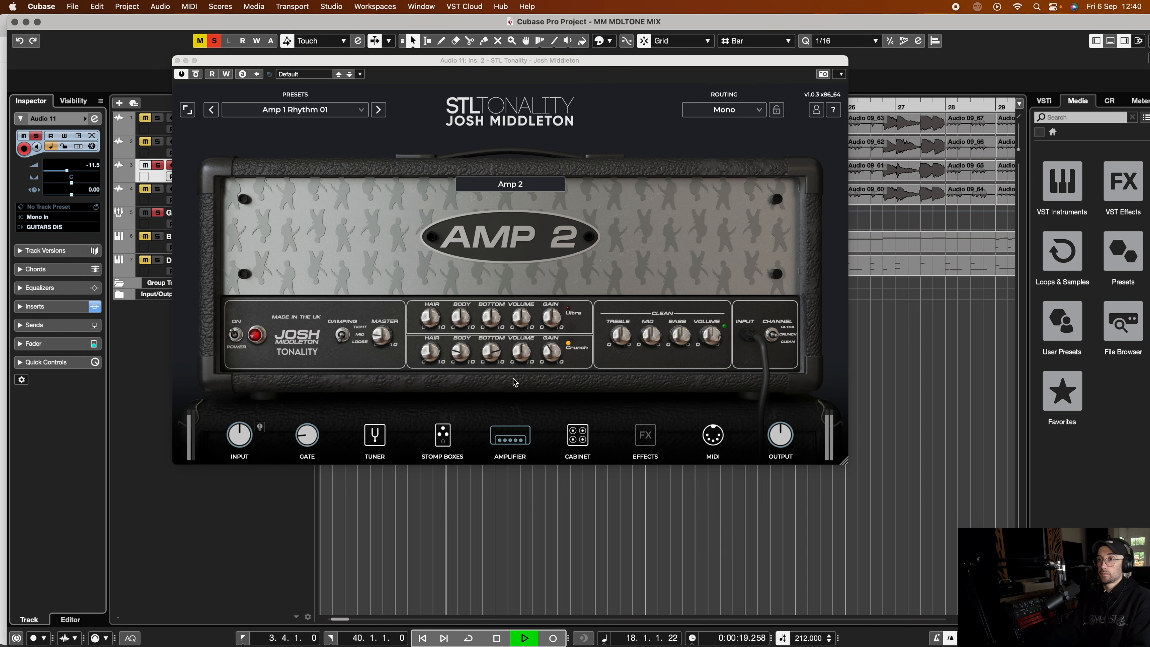
key("space")
left_click(577, 434)
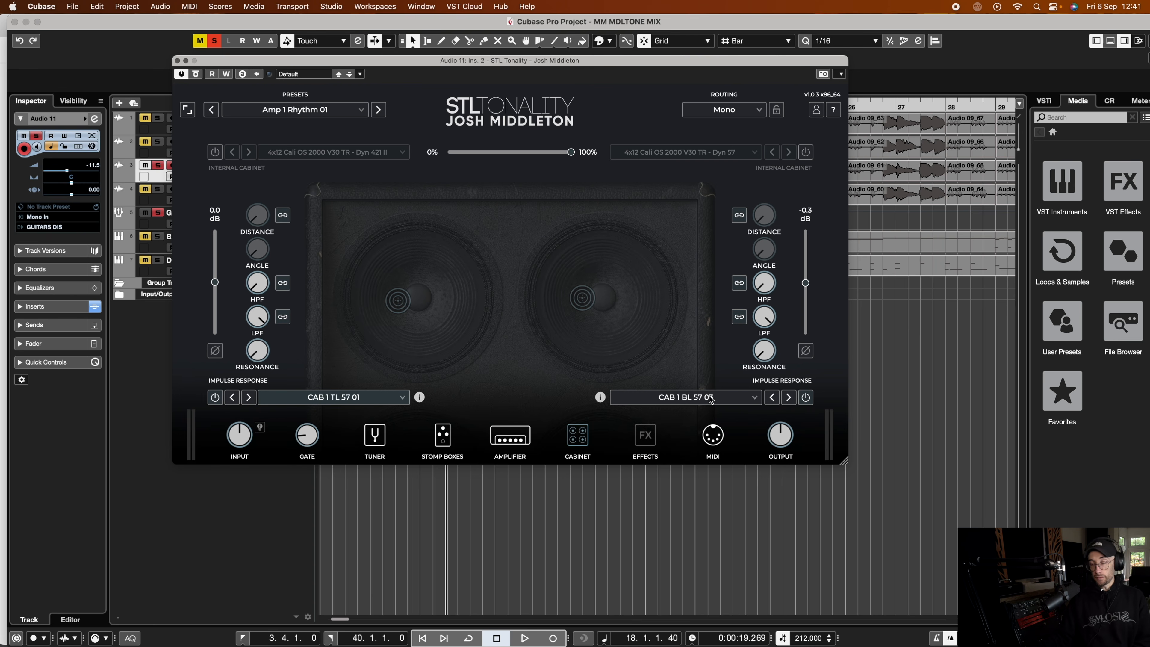
Step: Pan the Audio 11 track back to L89 and turn off its solo
left_click(177, 60)
left_click(47, 184)
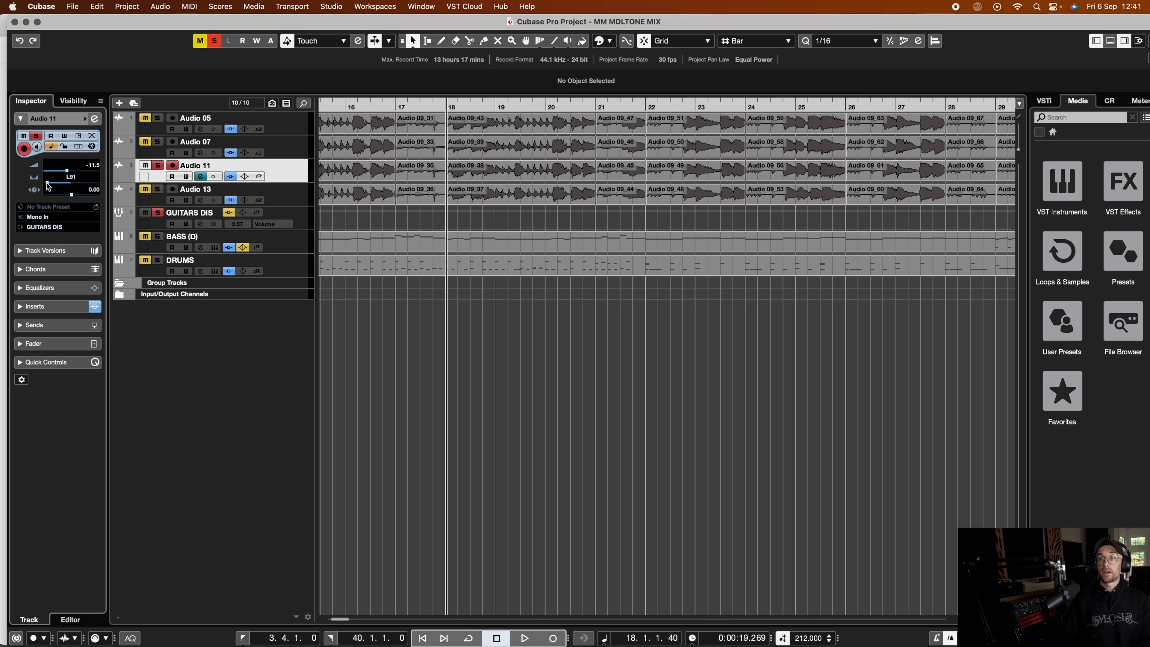
left_click(158, 165)
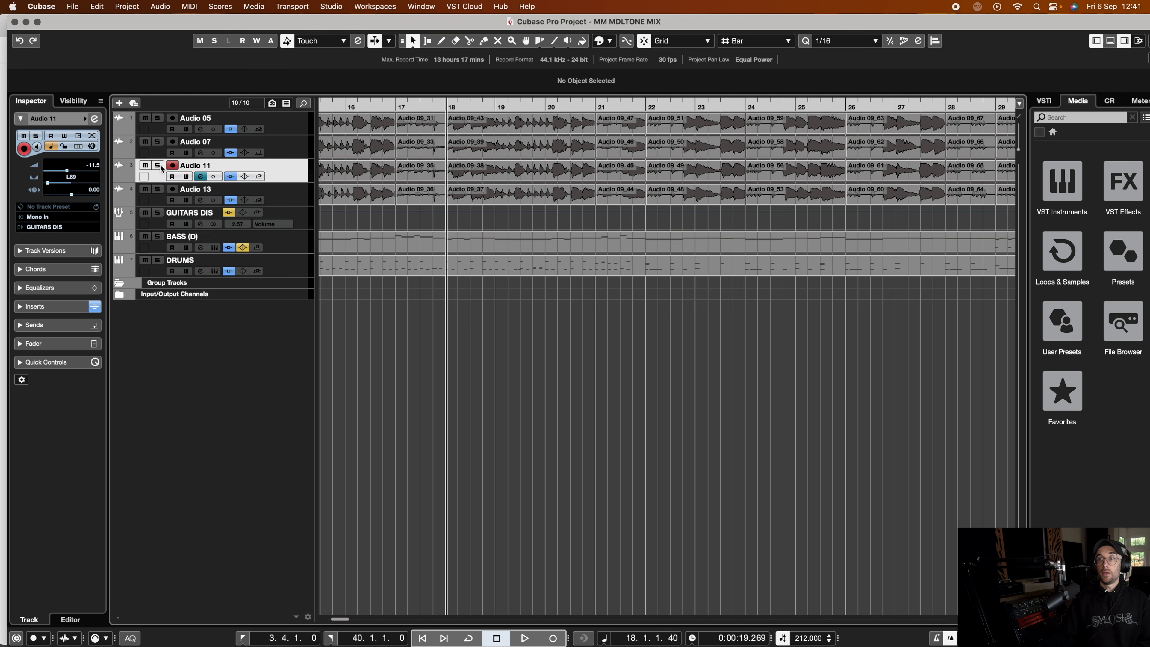
Step: Solo the GUITARS DIS group with its inserts re-enabled and open its Pro-Q 3 equalizer
left_click(158, 213)
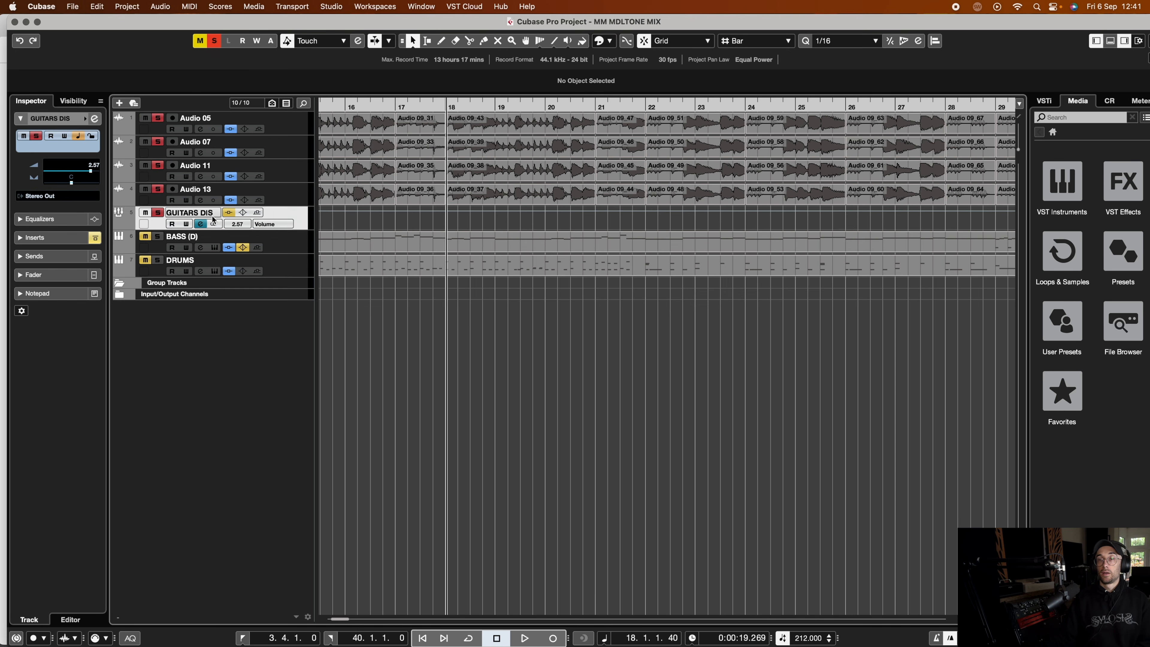
left_click(228, 213)
left_click(96, 119)
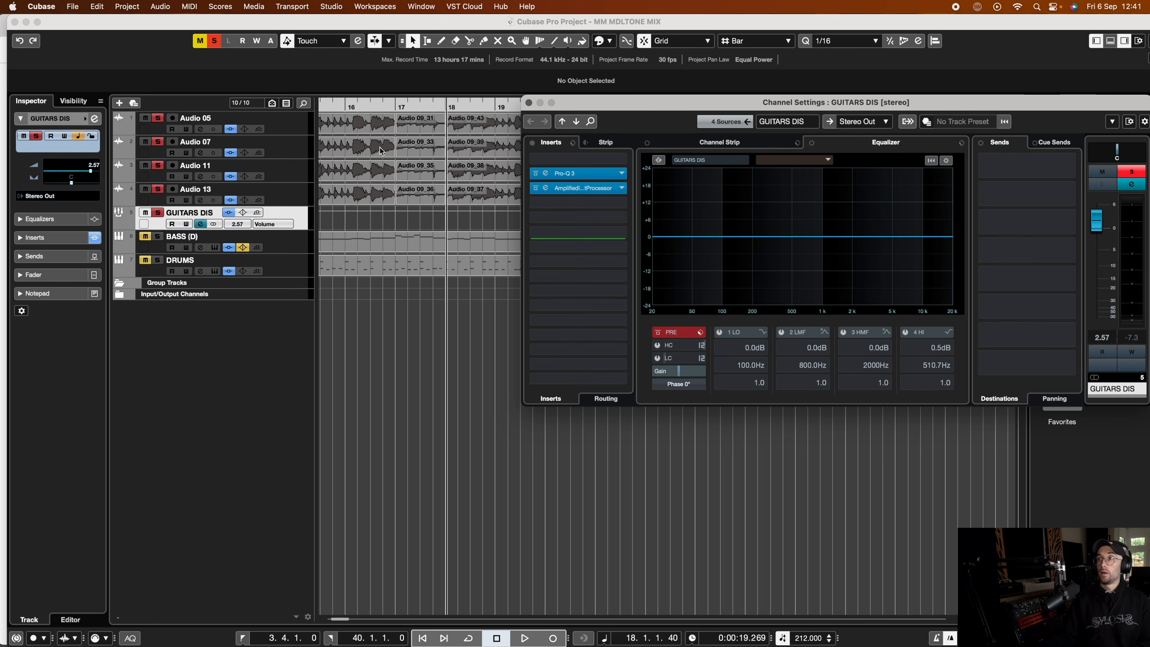
left_click(546, 173)
left_click_drag(784, 130, 534, 126)
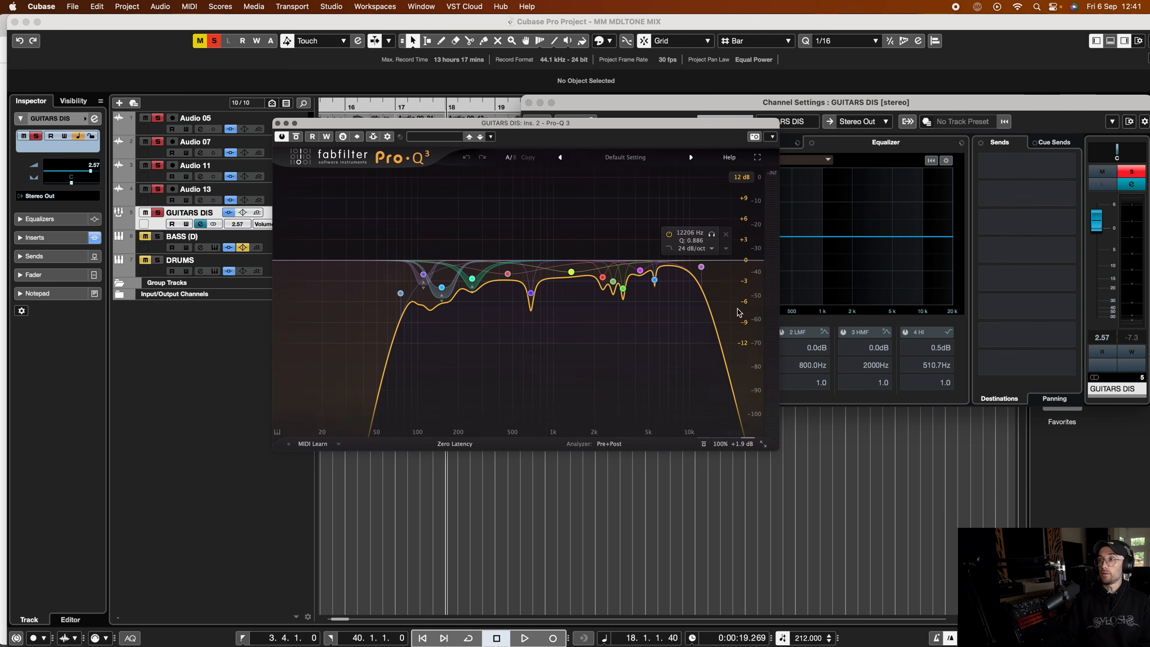
mouse_move(400, 294)
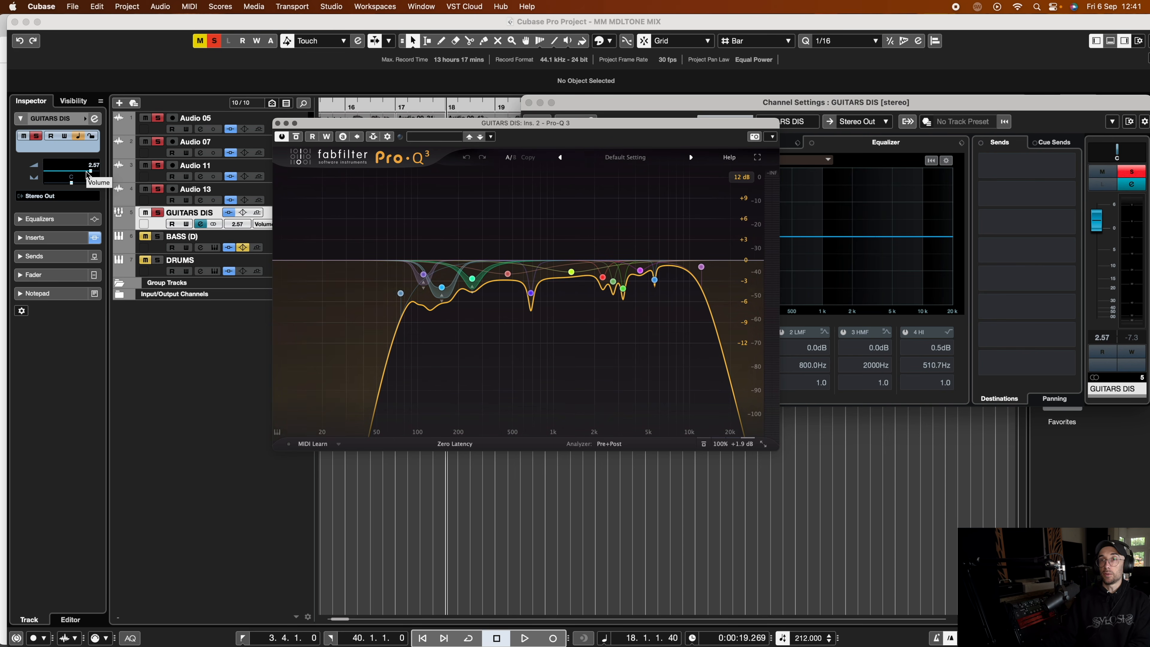
Step: Lower the GUITARS DIS group volume to -2.47 and audition the equalized guitars
left_click_drag(88, 174, 80, 174)
key("space")
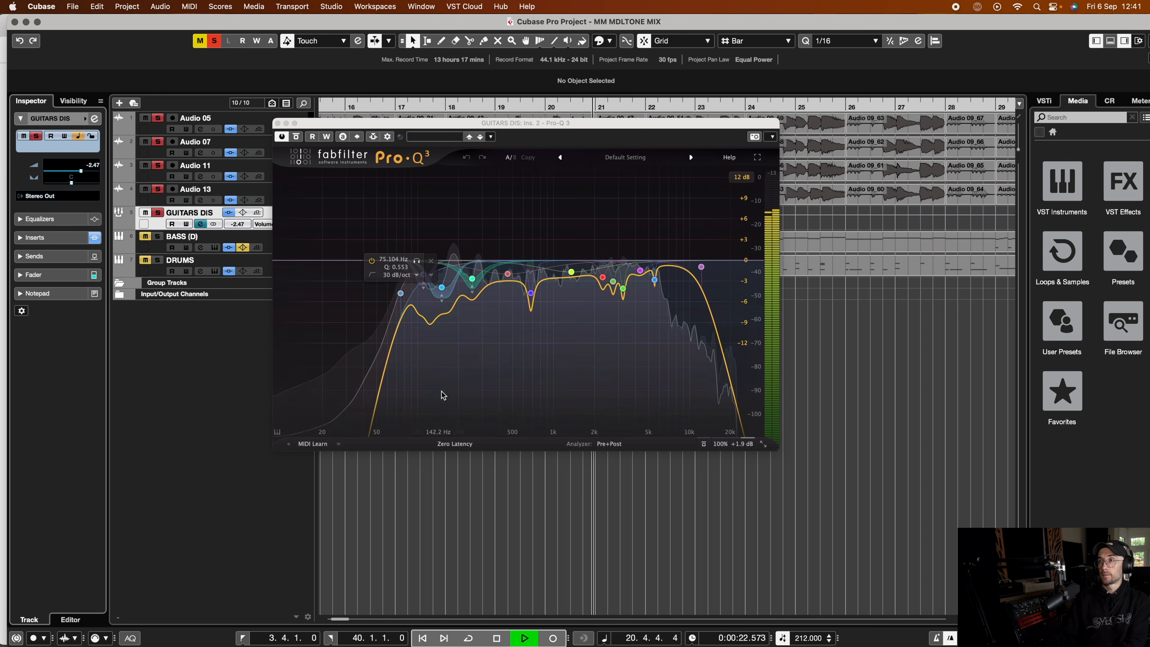
key("space")
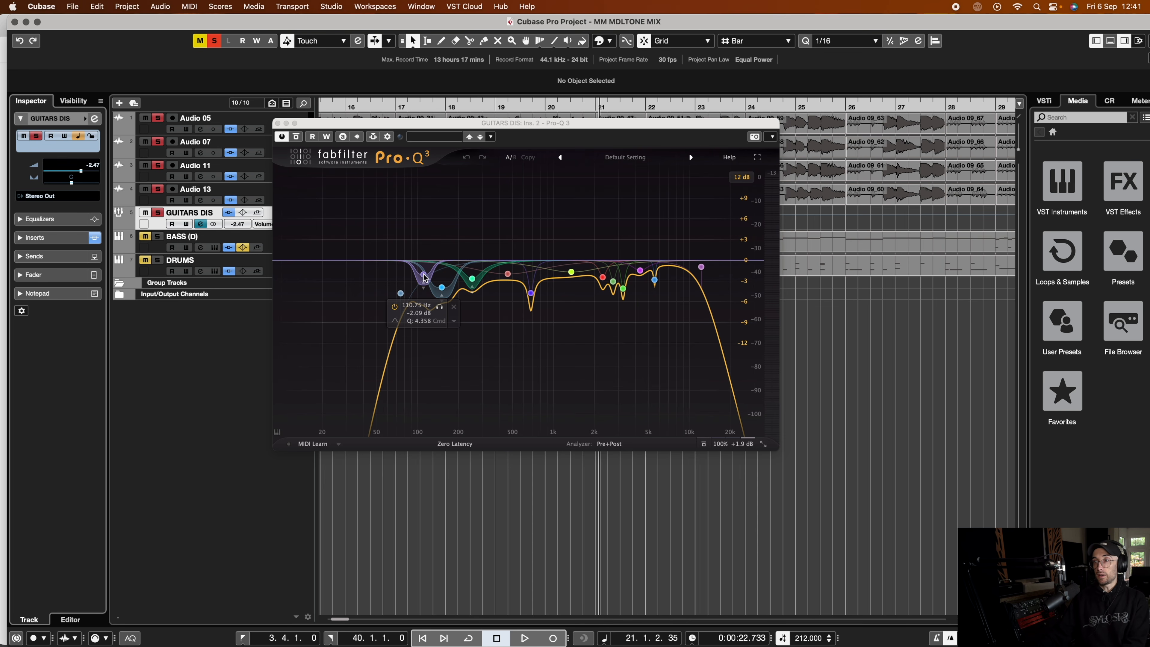
Step: Play back the guitars in short passes and examine the low-frequency Pro-Q 3 bands at 110.75 Hz and 150.69 Hz
key("space")
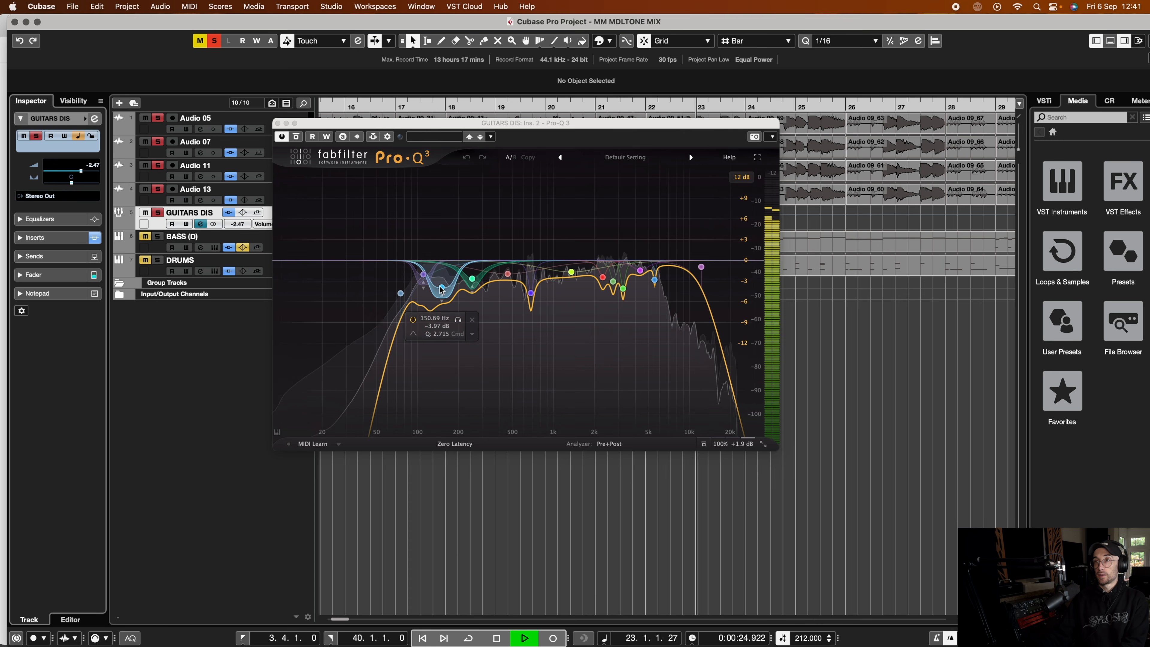
key("space")
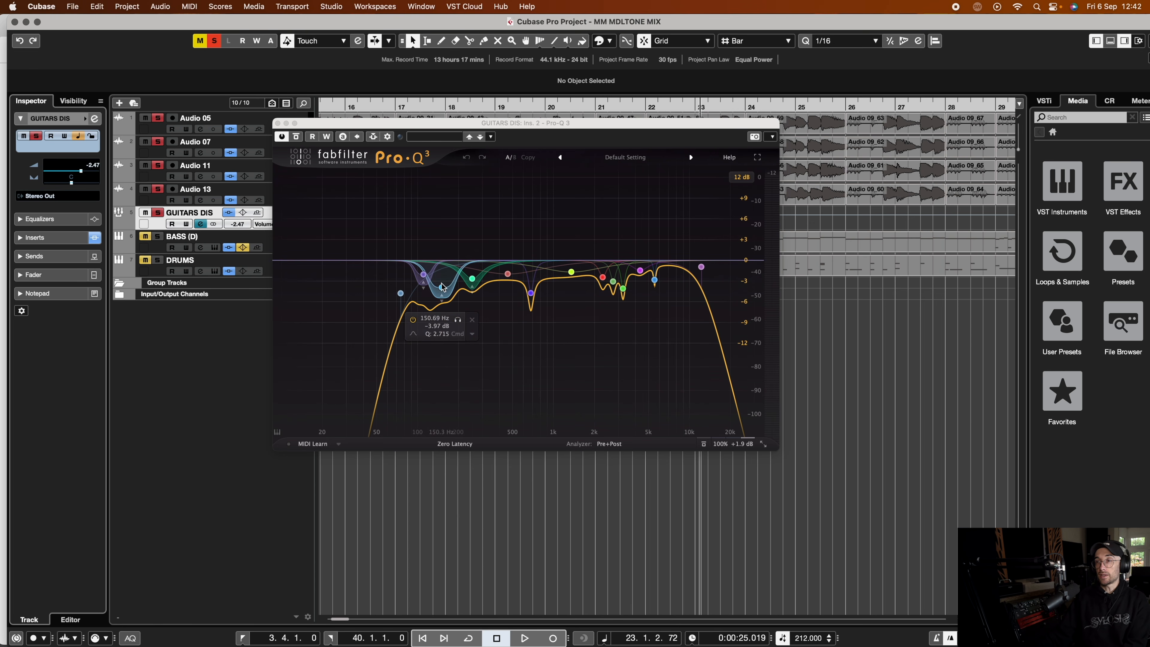
key("space")
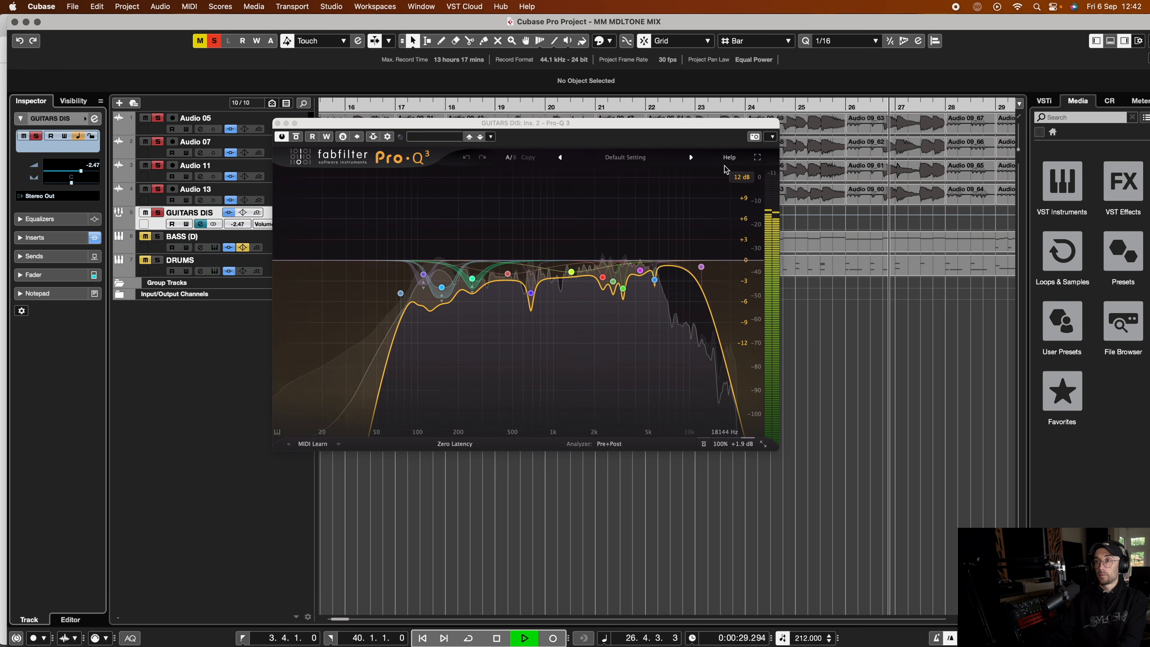
key("space")
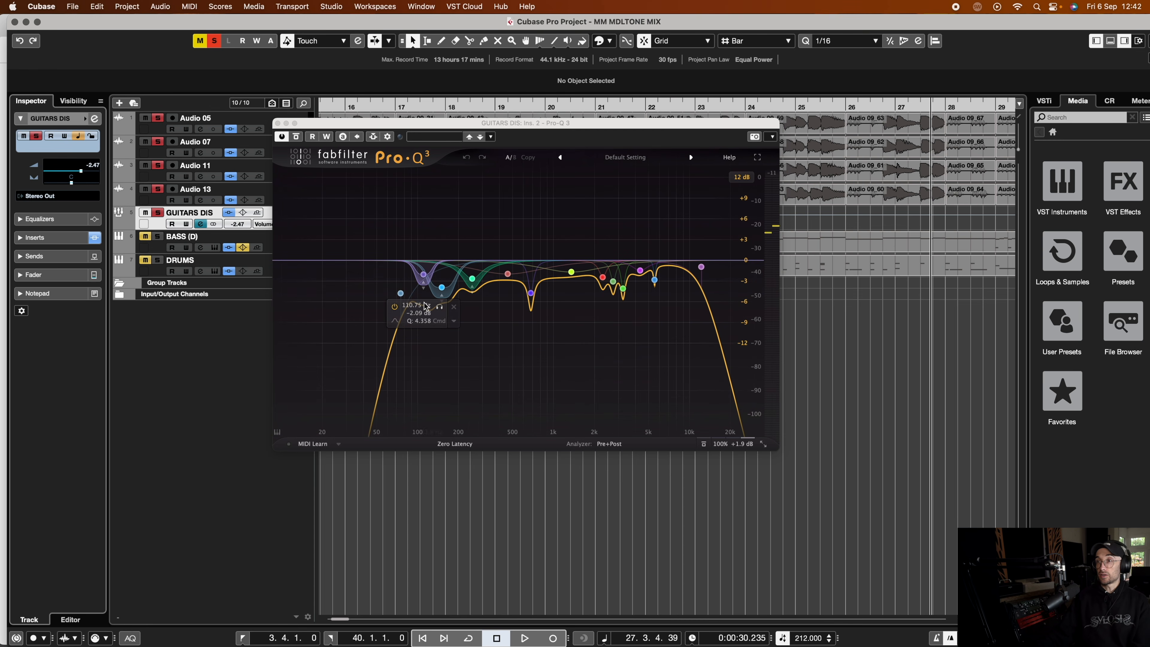
Step: Adjust the 150.69 Hz bell band in Pro-Q 3 to a gain of -3.76 dB while auditioning the guitars
left_click(446, 303)
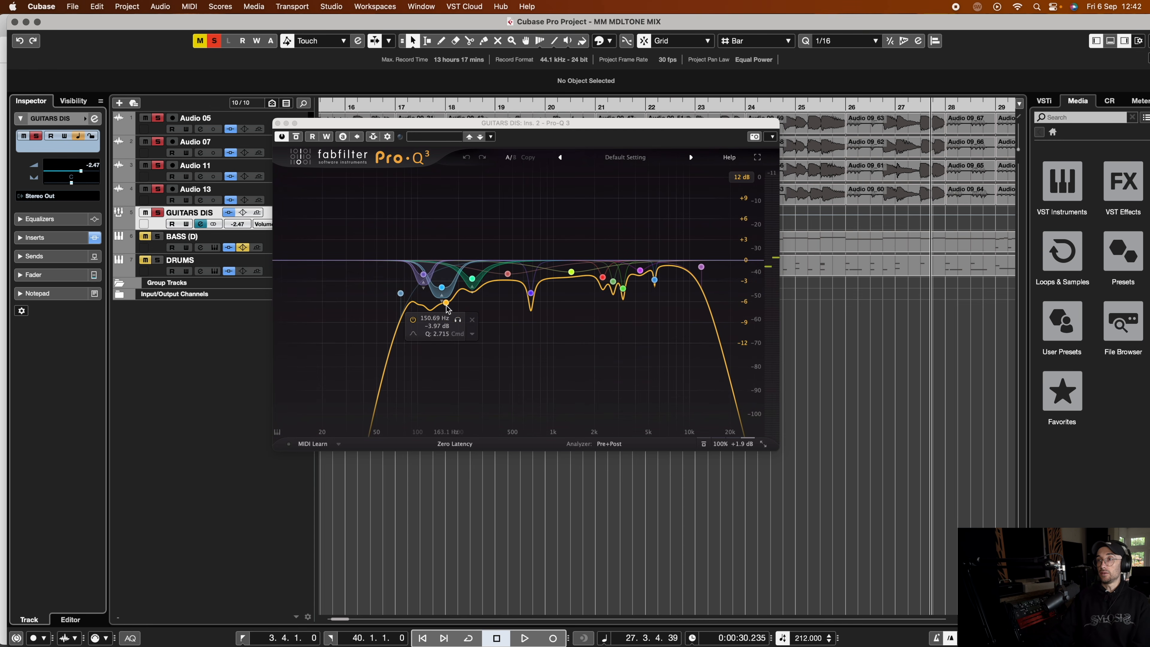
left_click(440, 289)
key("space")
mouse_move(437, 377)
left_mouse_down()
mouse_move(452, 378)
mouse_move(439, 383)
left_mouse_up()
key("space")
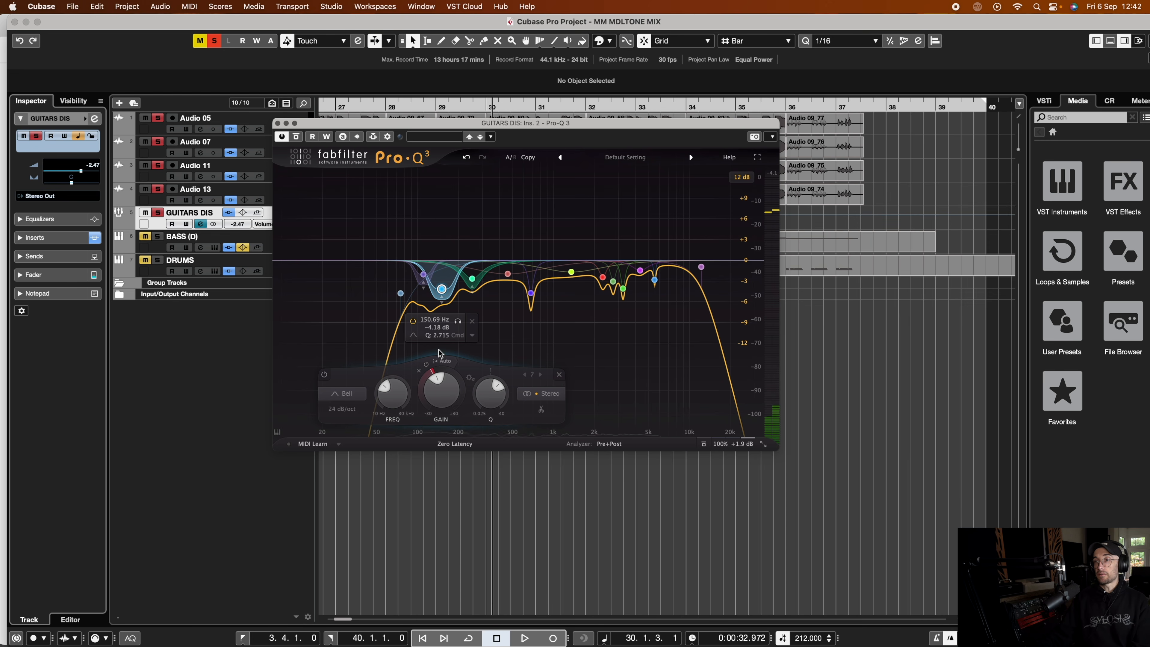
left_click_drag(436, 377, 435, 376)
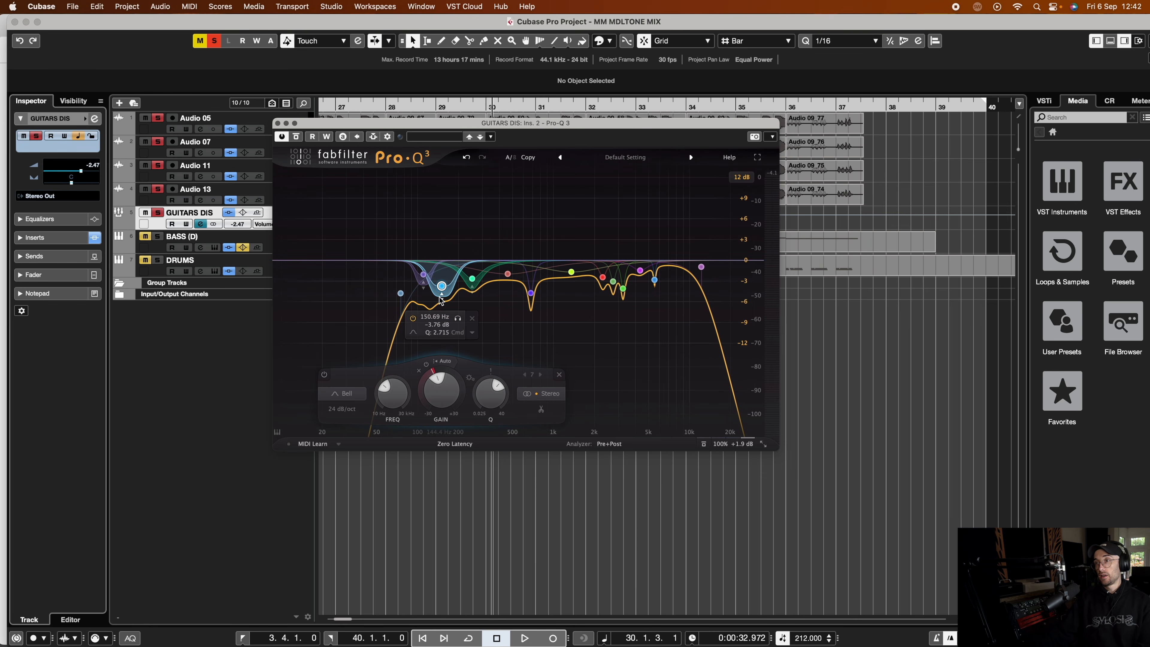
Step: Set the low cut band's slope to 24 dB/oct after trying 18 dB/oct at 94.209 Hz, and return its frequency to about 75 Hz
left_click(401, 294)
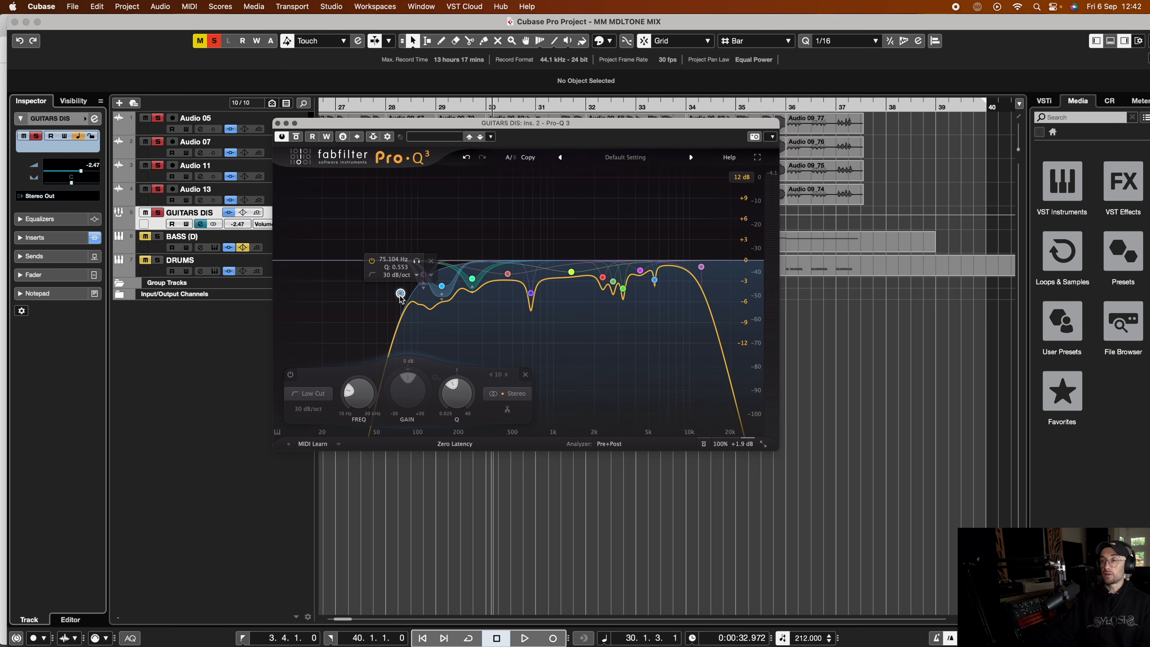
left_click_drag(407, 295, 415, 294)
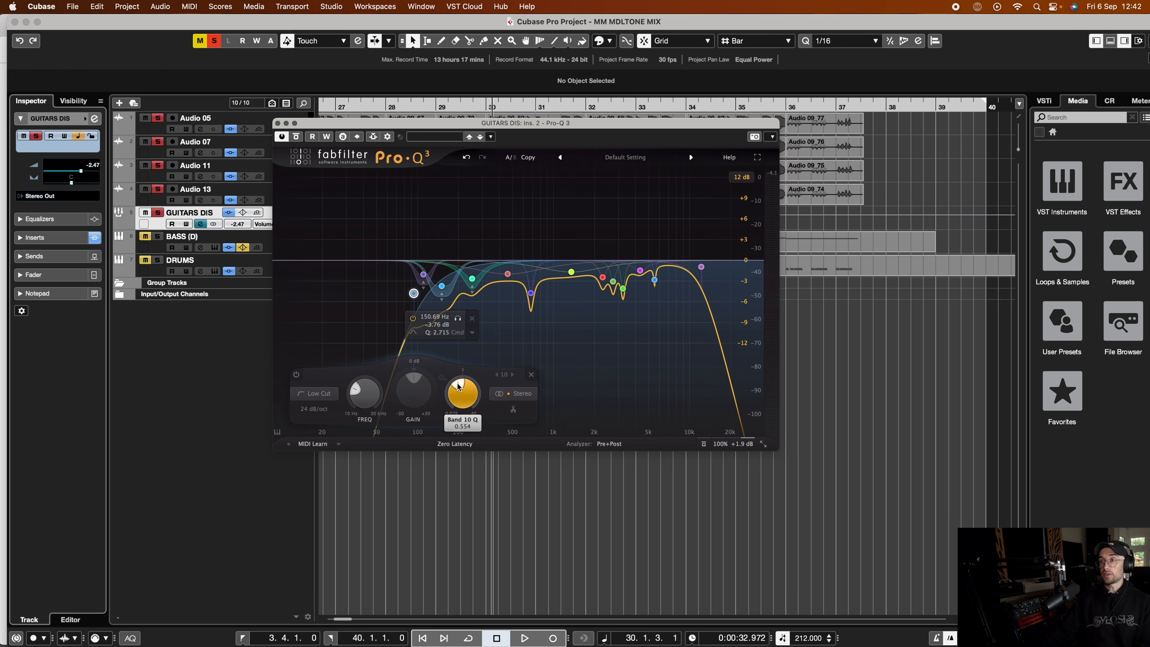
left_click(315, 409)
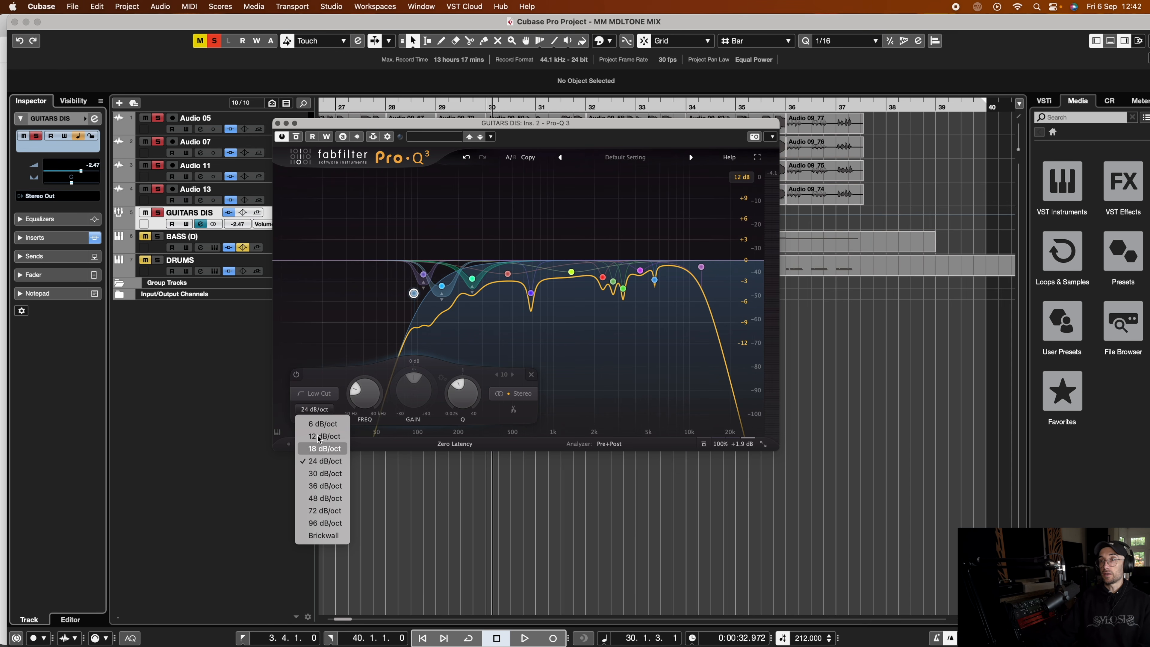
left_click(323, 449)
left_click(314, 409)
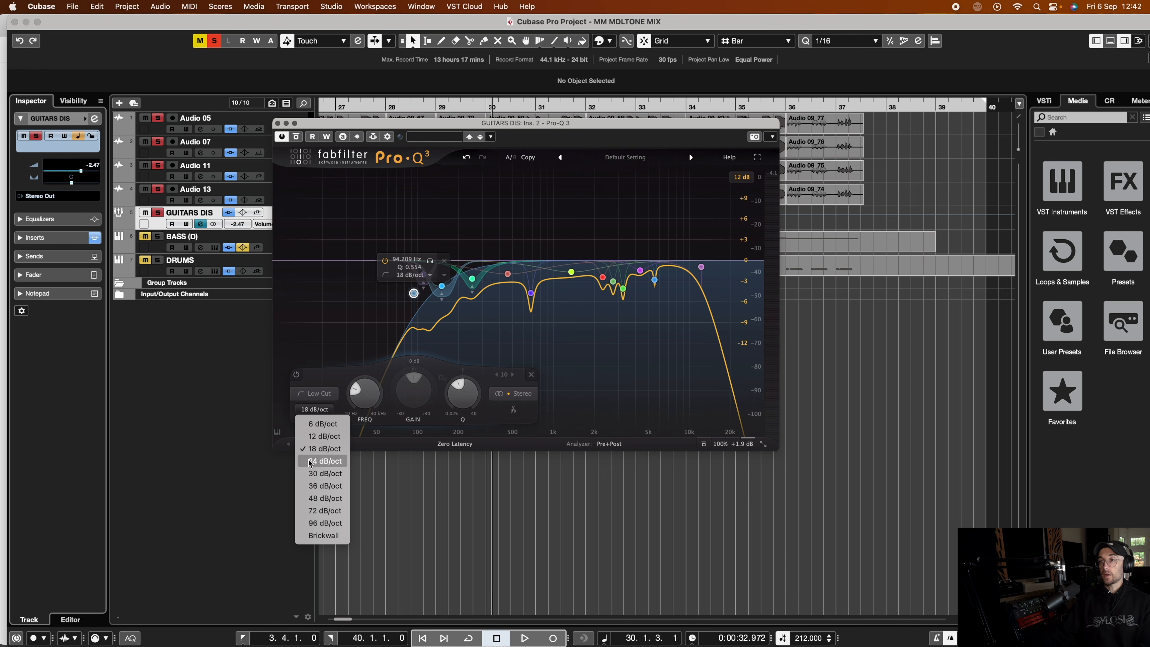
left_click(419, 300)
left_click_drag(413, 294, 401, 290)
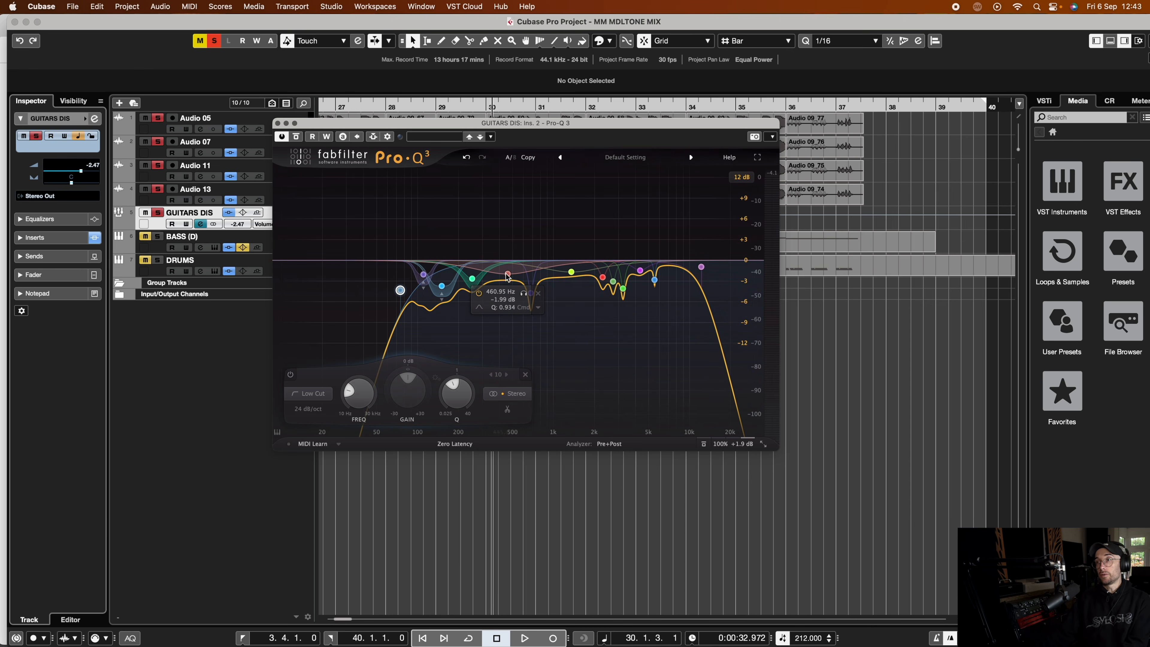
Step: Move the low-mid bell band near 461 Hz to 466.74 Hz with a gain of -1.36 dB while auditioning the guitars
key("space")
mouse_move(507, 274)
left_mouse_down()
mouse_move(508, 206)
mouse_move(508, 271)
left_mouse_up()
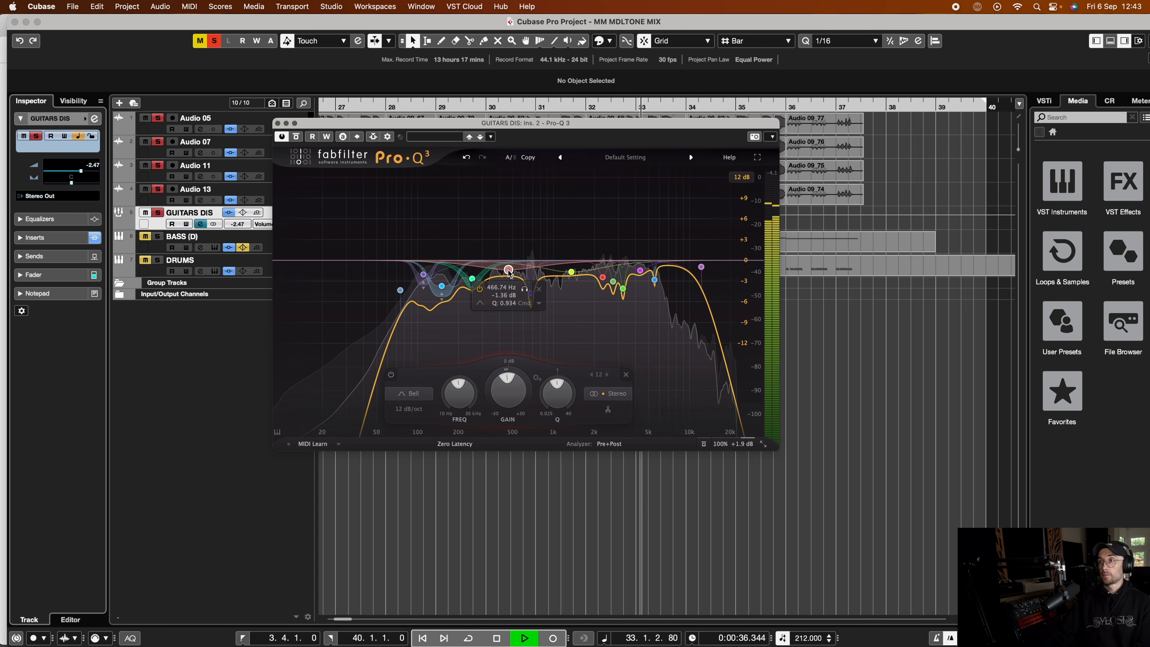
key("space")
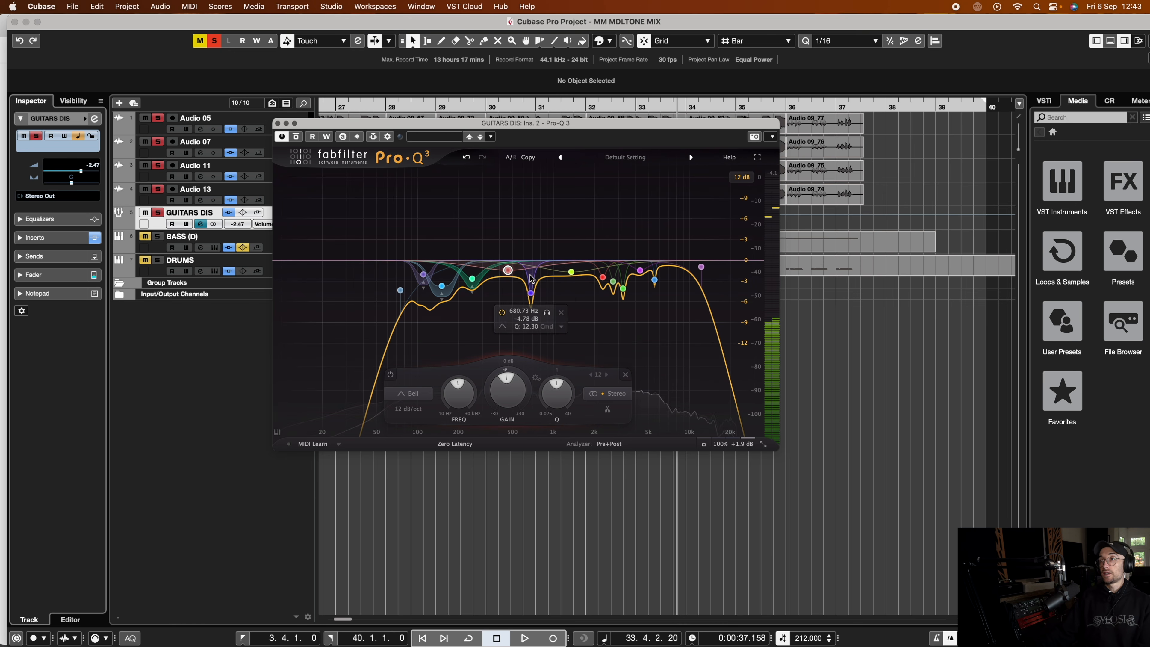
Step: Set the narrow 680.73 Hz bell band's gain to -4.59 dB during playback
left_click(531, 293)
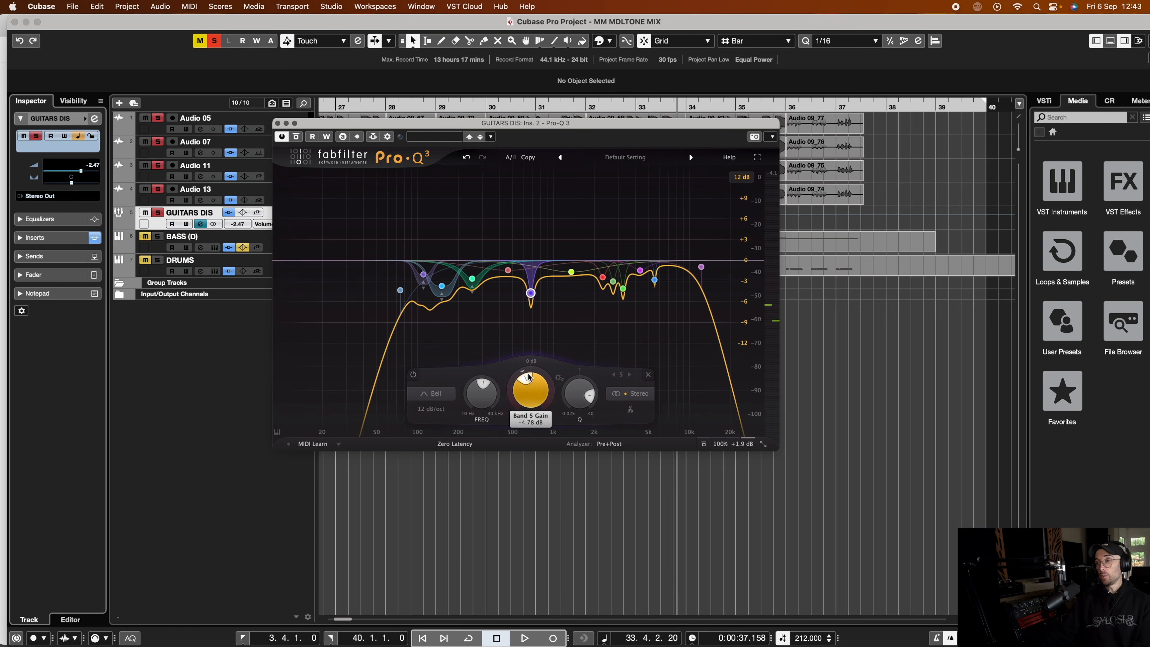
key("space")
mouse_move(526, 382)
left_mouse_down()
mouse_move(538, 380)
mouse_move(526, 379)
left_mouse_up()
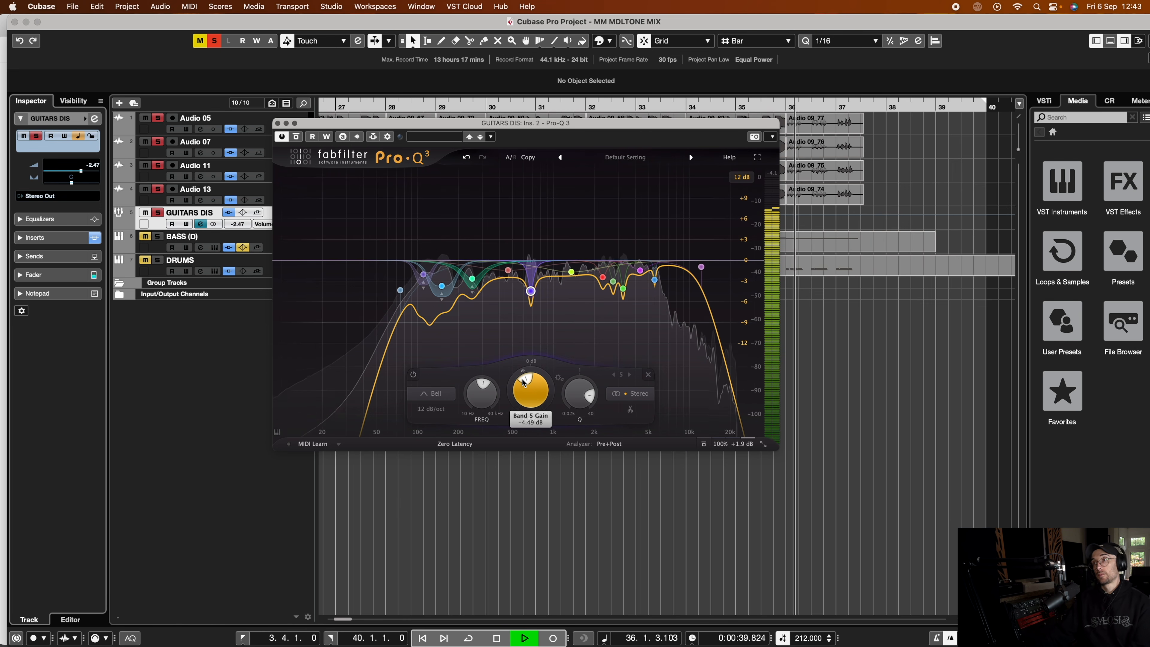
key("space")
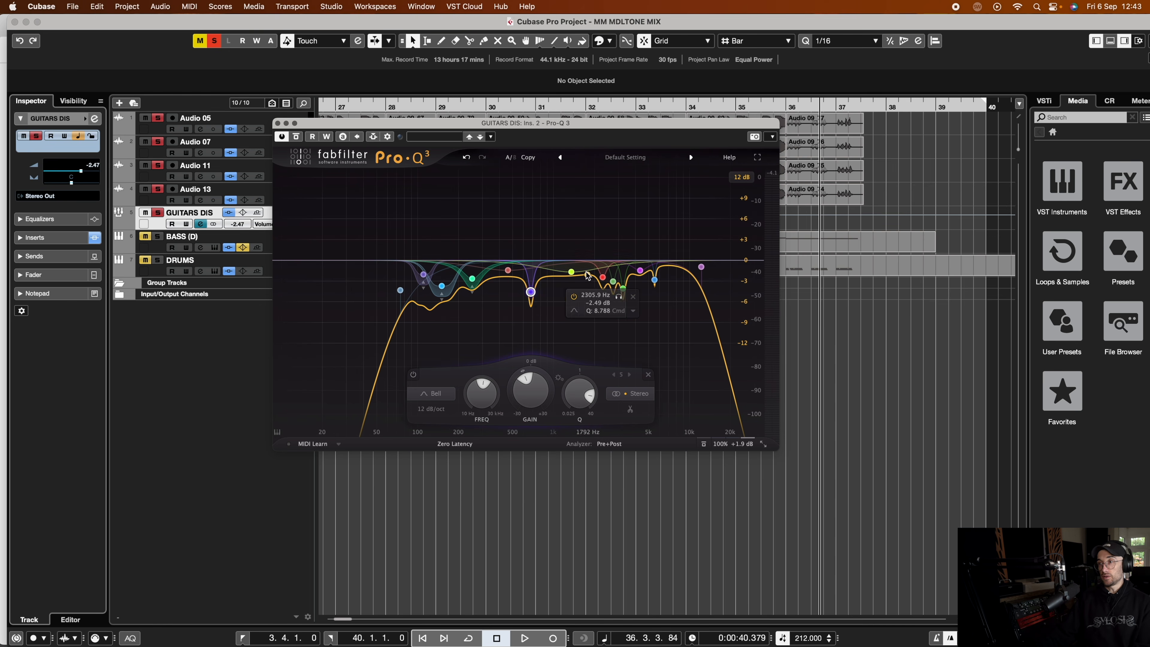
Step: Audition a strong boost on the wide upper-mid bell band, and return it to a -1.62 dB cut at 1219.6 Hz
key("space")
left_click_drag(571, 272, 569, 227)
key("space")
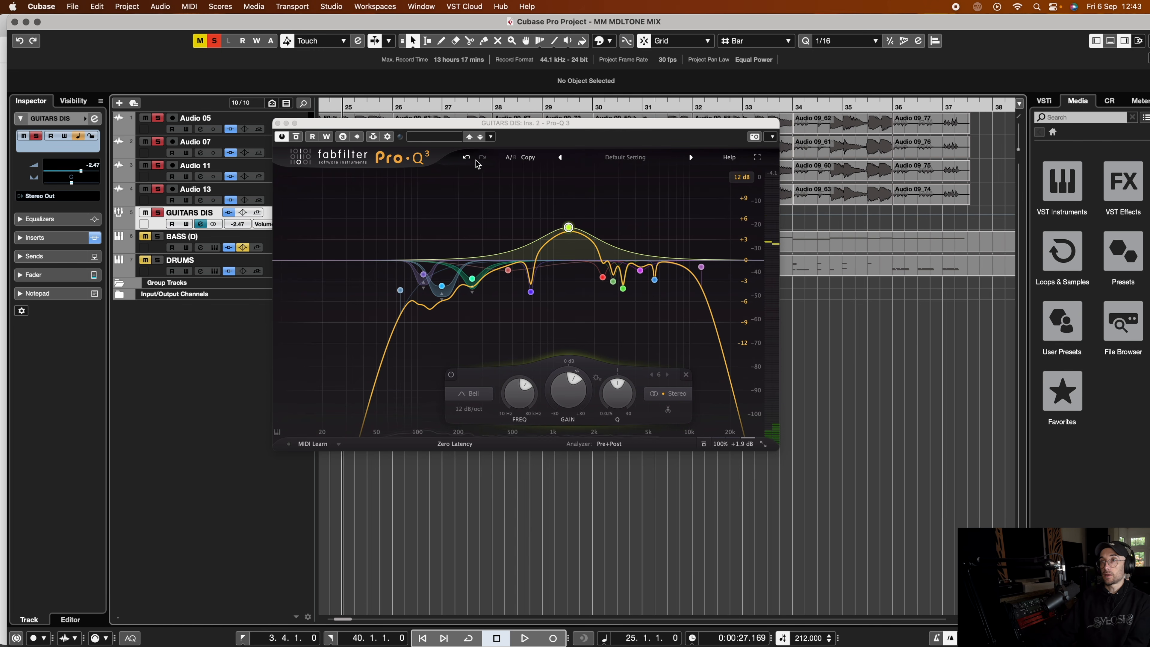
left_click_drag(569, 227, 566, 273)
key("space")
Step: Play from bar 6 and try an exaggerated cut on the 1219.6 Hz band, at 1382.7 Hz and -10.43 dB with Q 2.074
scroll(443, 107, "left", 20)
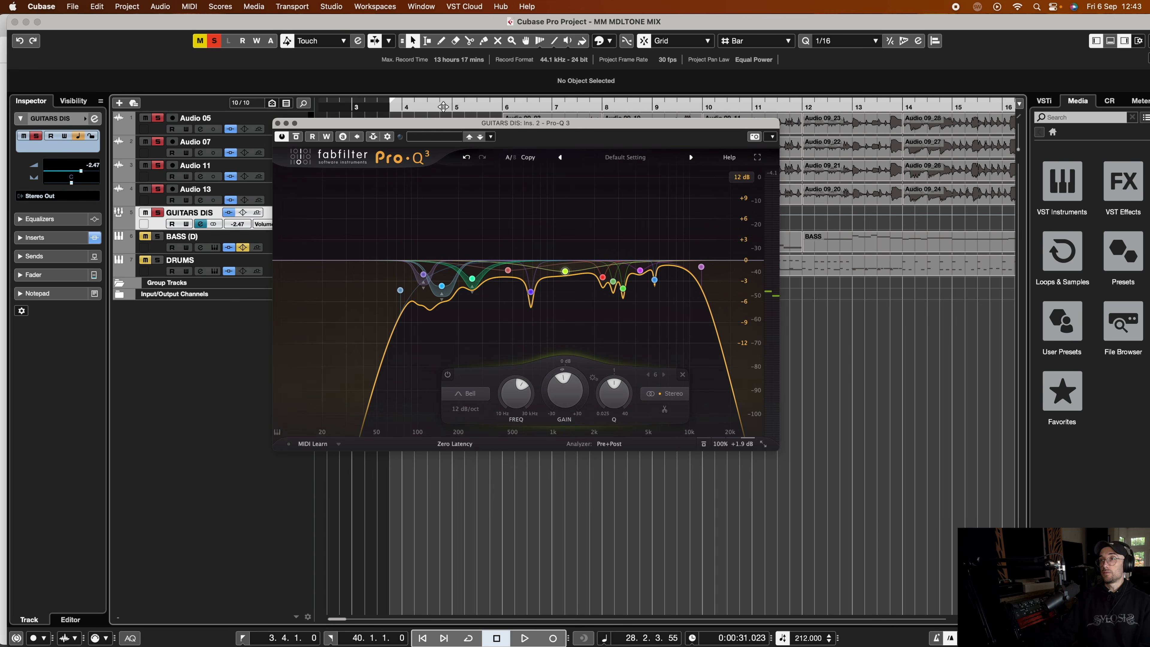
left_click(505, 109)
mouse_move(570, 268)
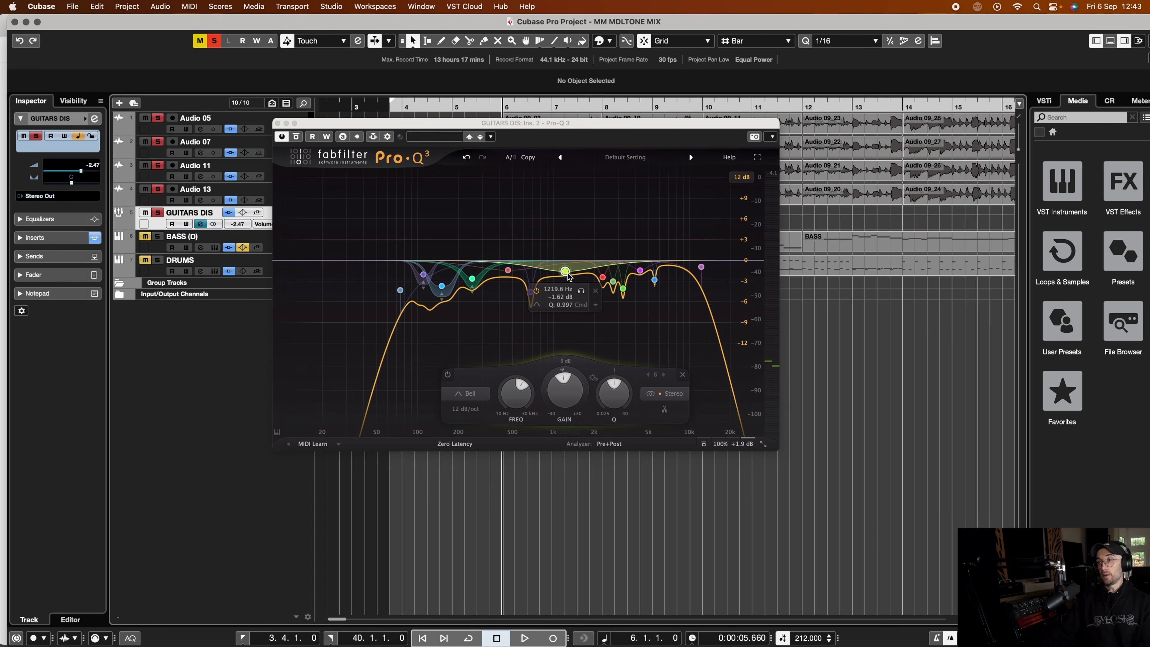
left_click(566, 273)
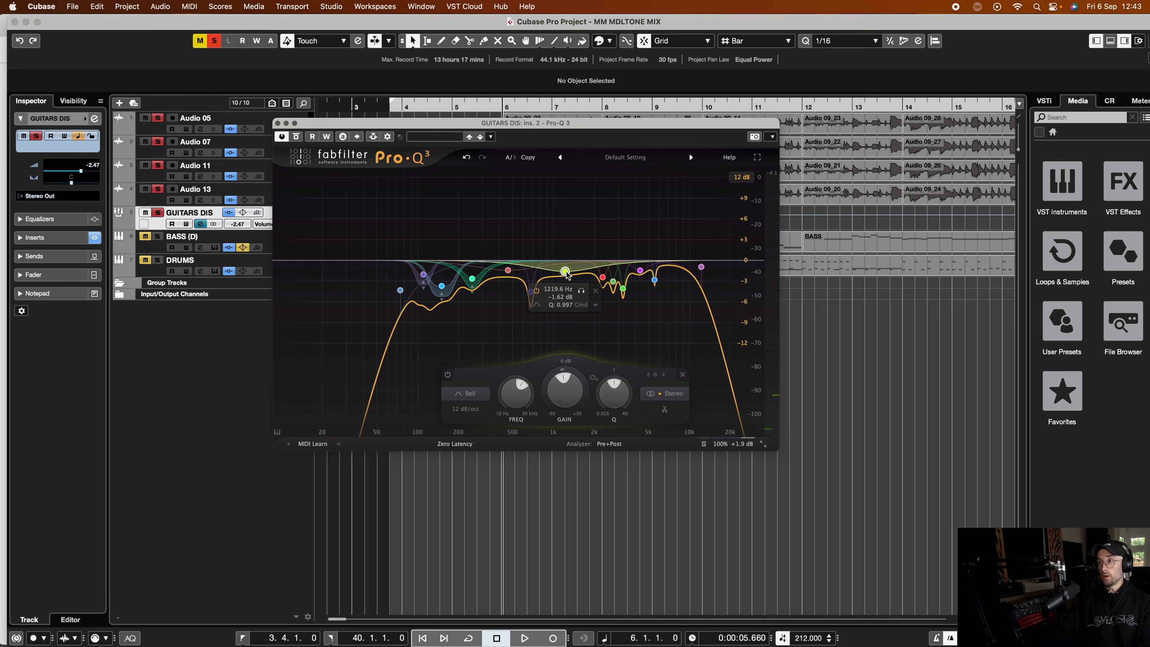
key("space")
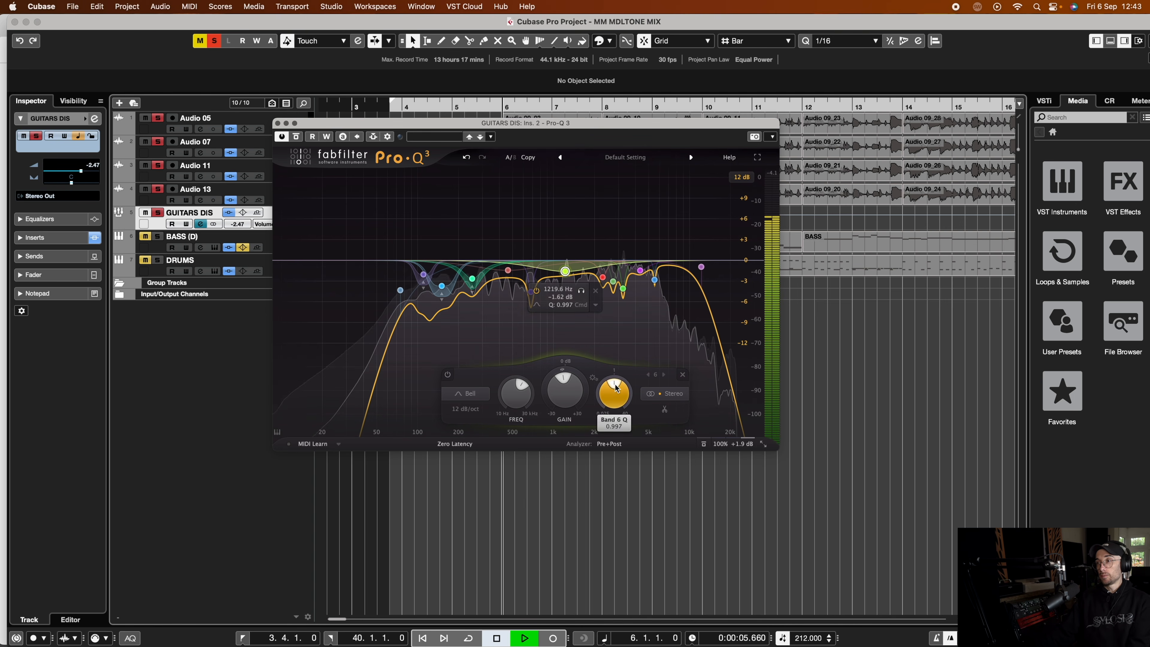
left_click_drag(615, 395, 617, 385)
left_click_drag(565, 272, 572, 334)
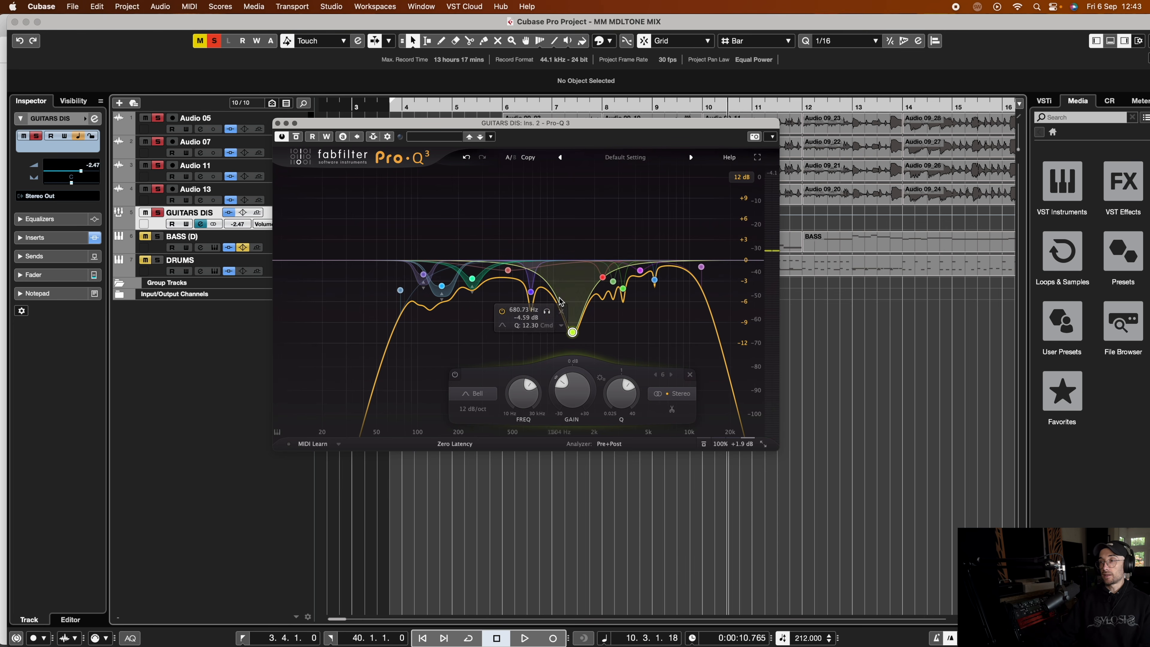
key("space")
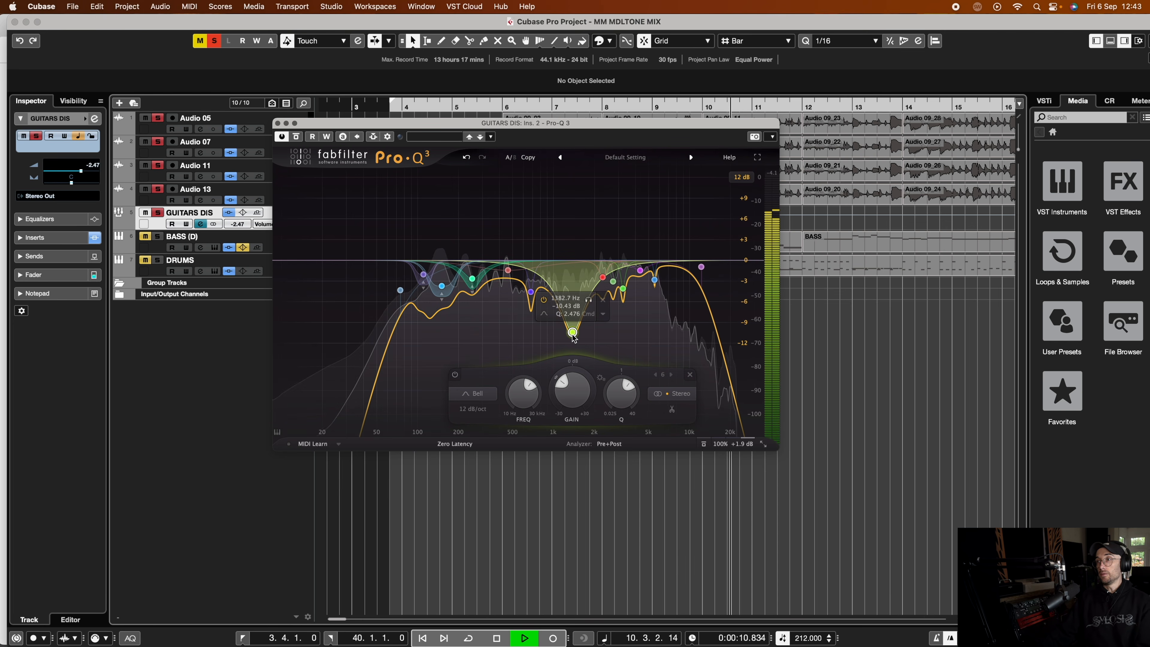
scroll(572, 335, "down", 2)
key("space")
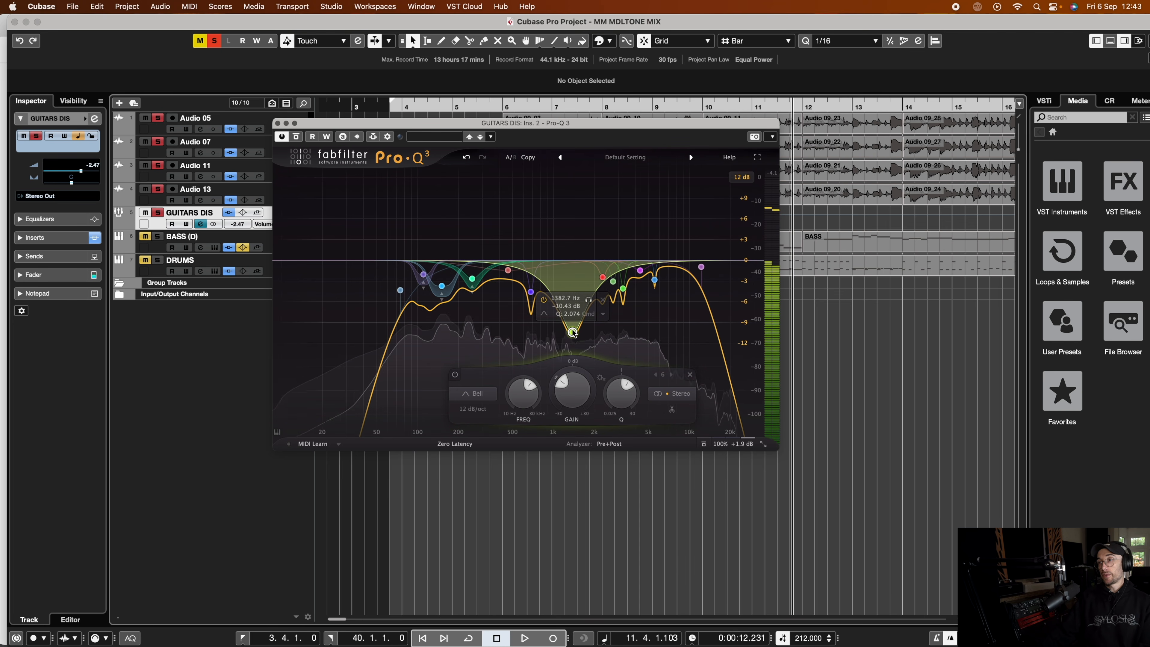
Step: Sweep the exaggerated bell cut down to 981.01 Hz and place it at 1115.2 Hz with a gain of -11.83 dB while listening
left_click_drag(573, 332, 552, 347)
key("space")
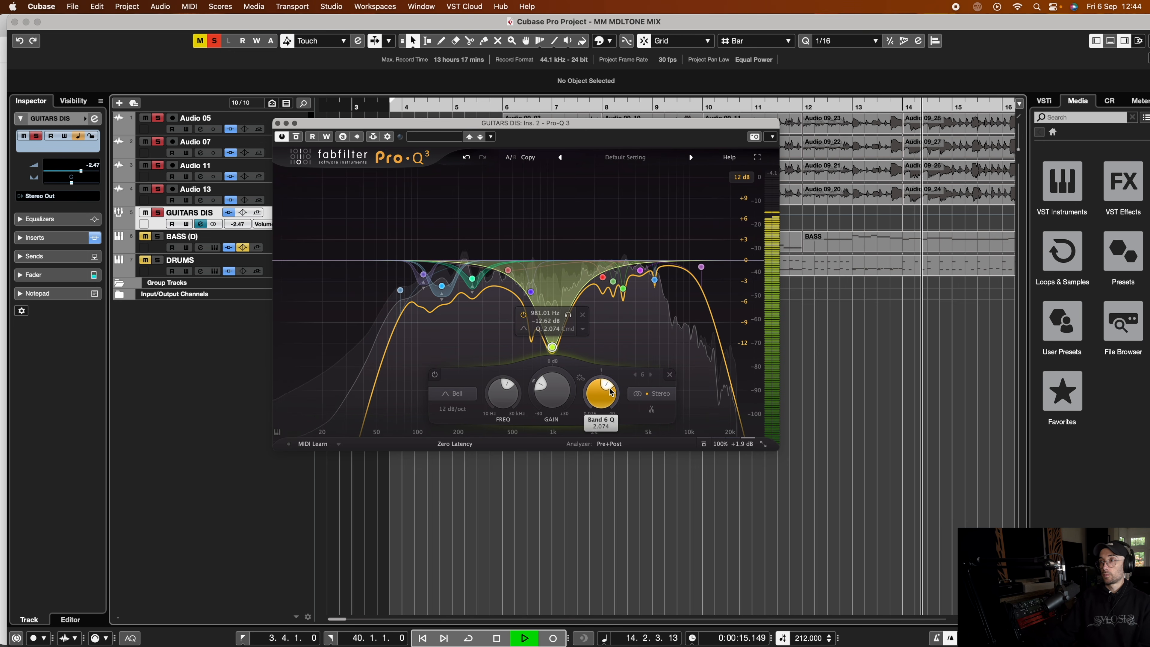
key("space")
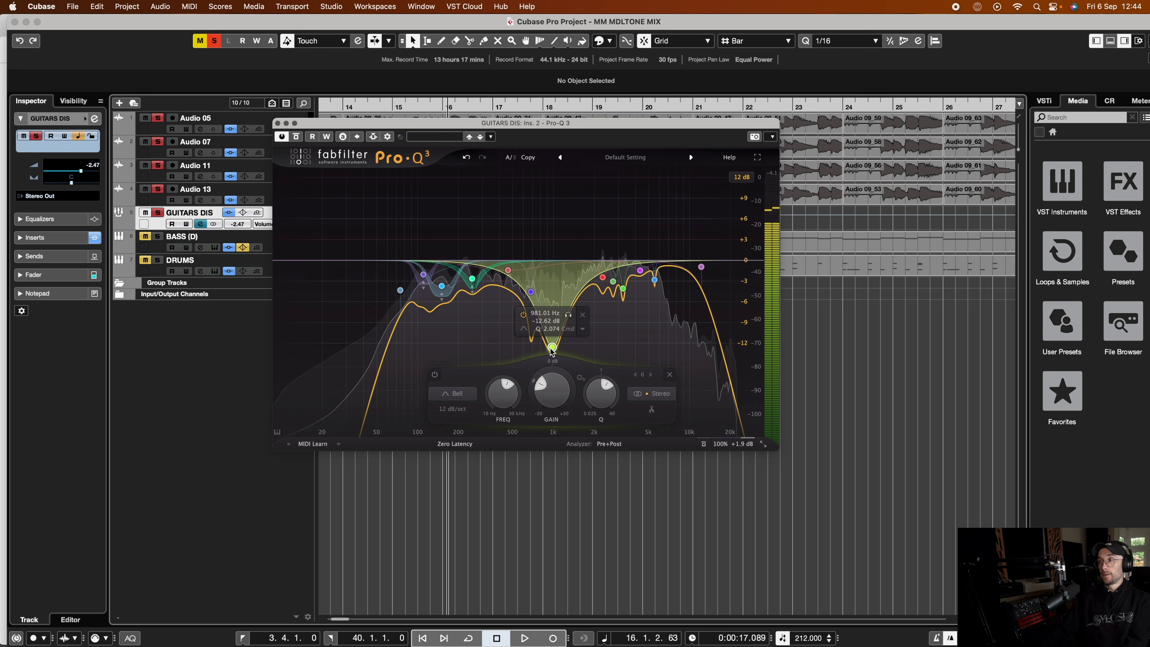
left_click_drag(553, 348, 562, 342)
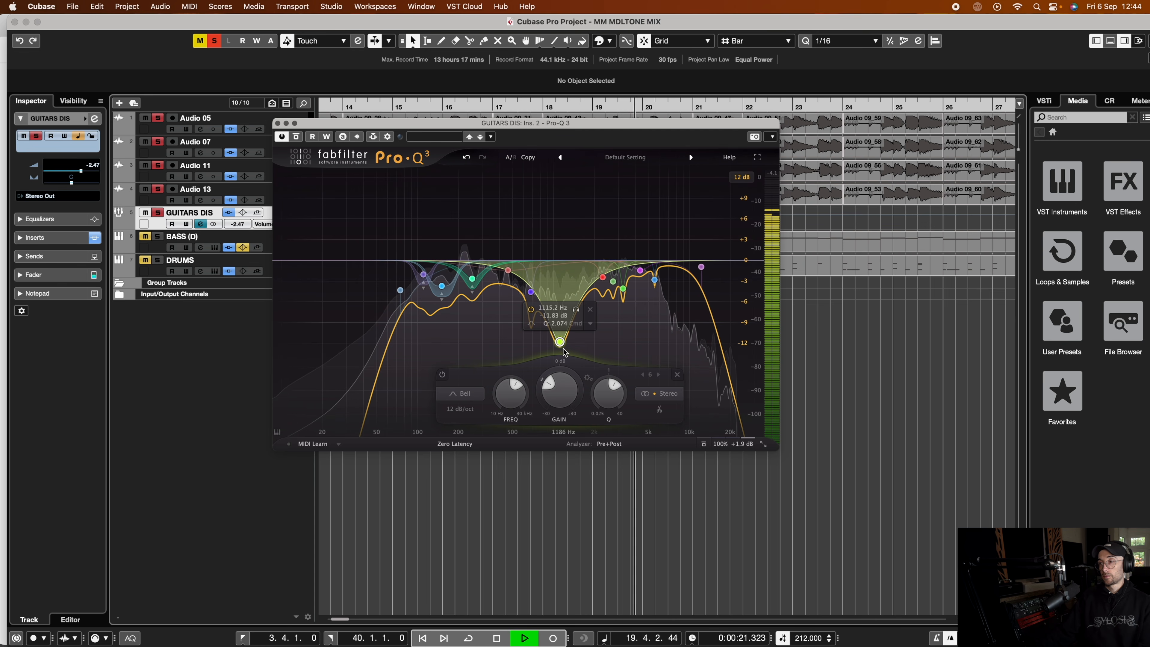
key("space")
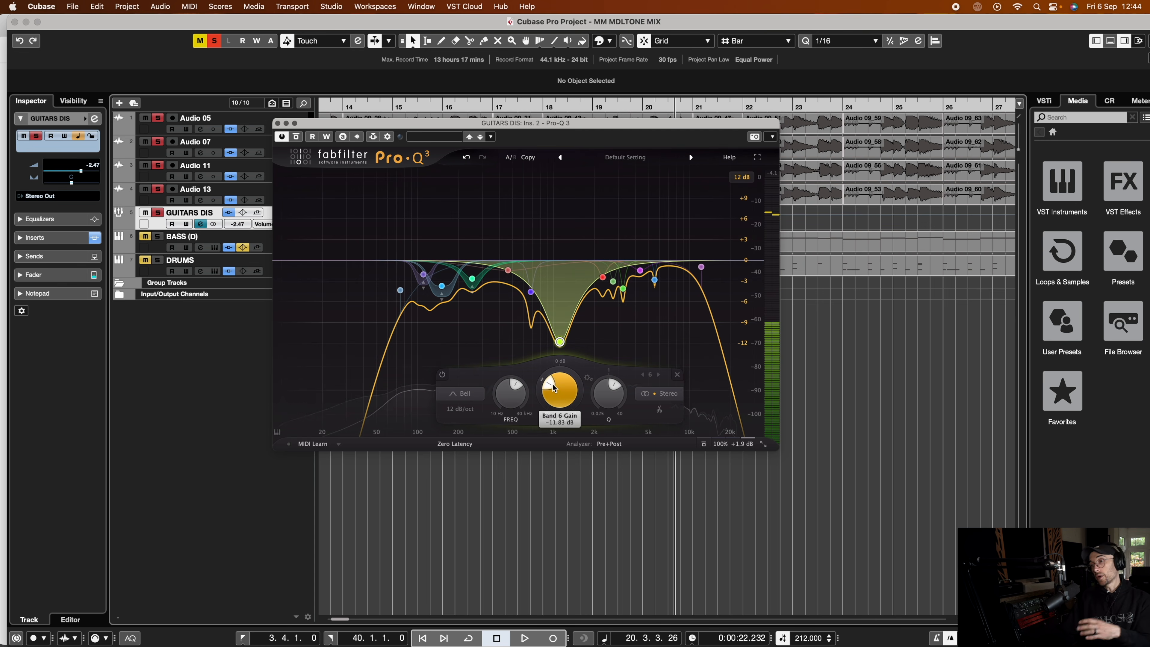
Step: Reduce the 1115.2 Hz band to a shallow cut of about 2 dB and widen it to Q 1.101 during playback
mouse_move(551, 384)
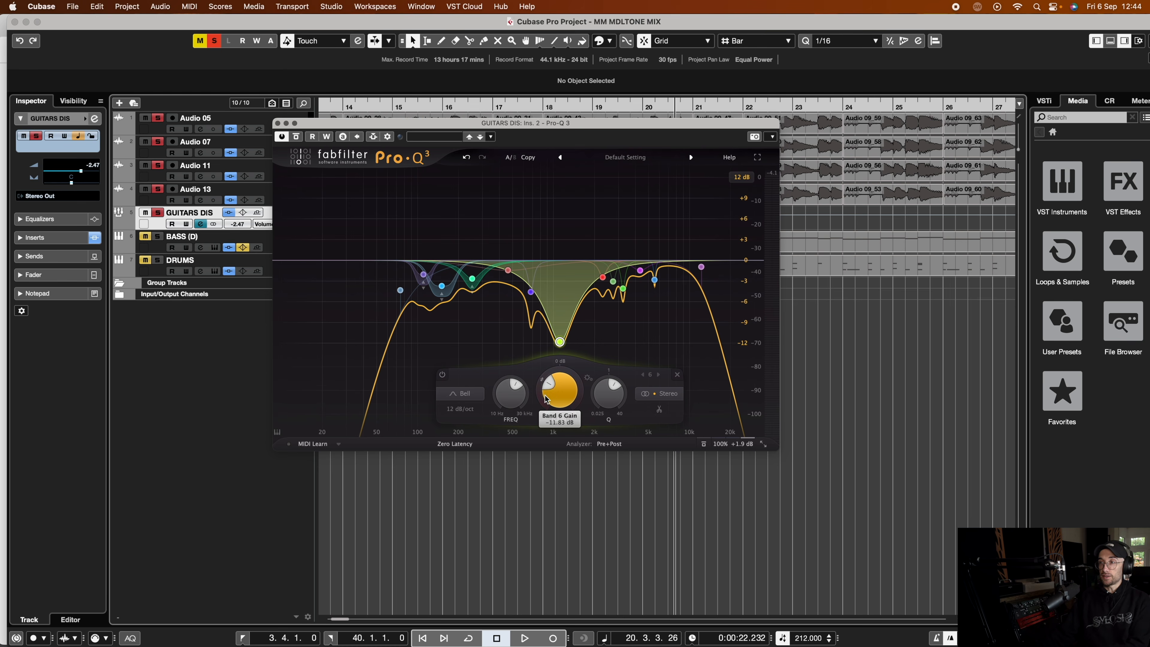
key("space")
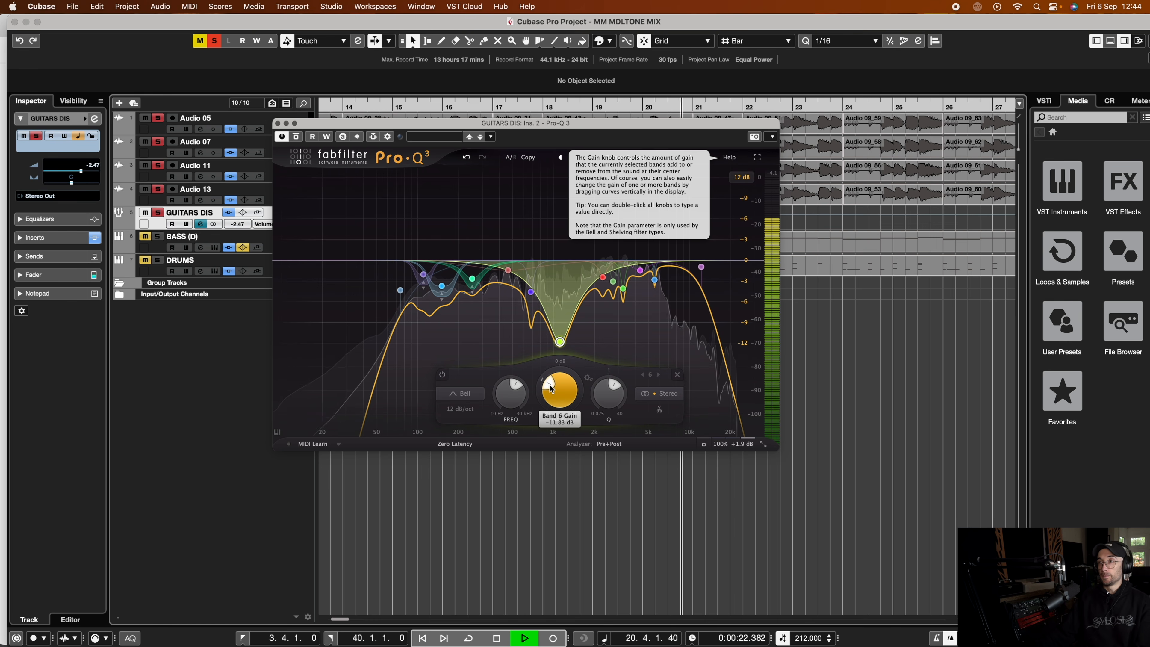
left_click_drag(549, 383, 558, 380)
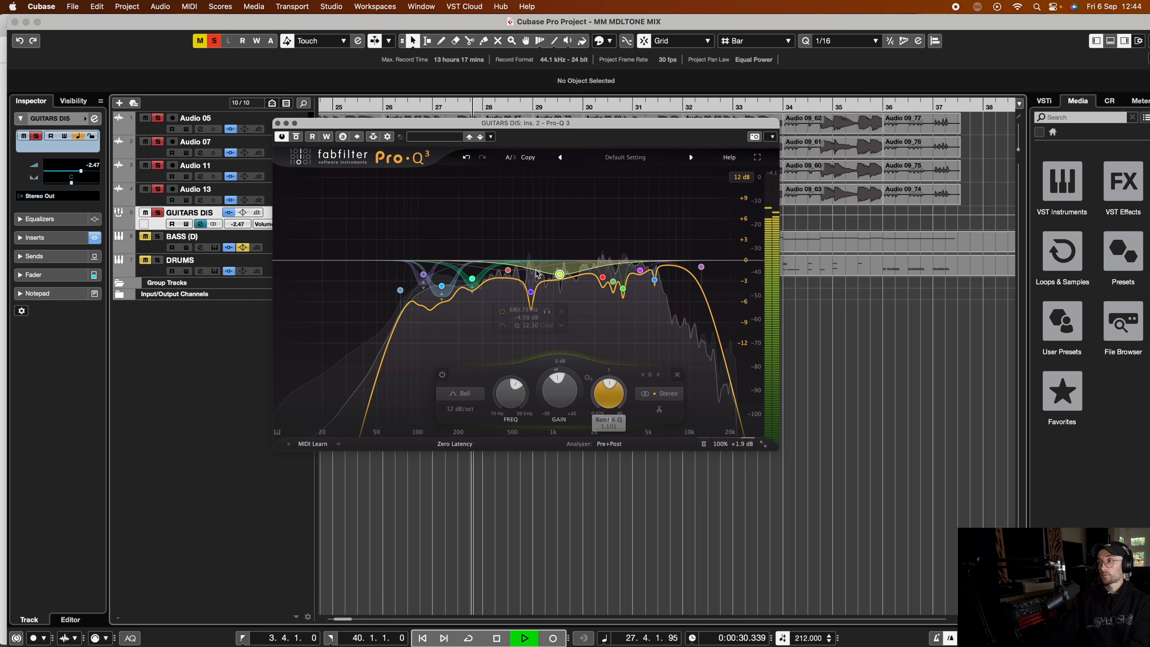
mouse_move(511, 277)
mouse_move(569, 277)
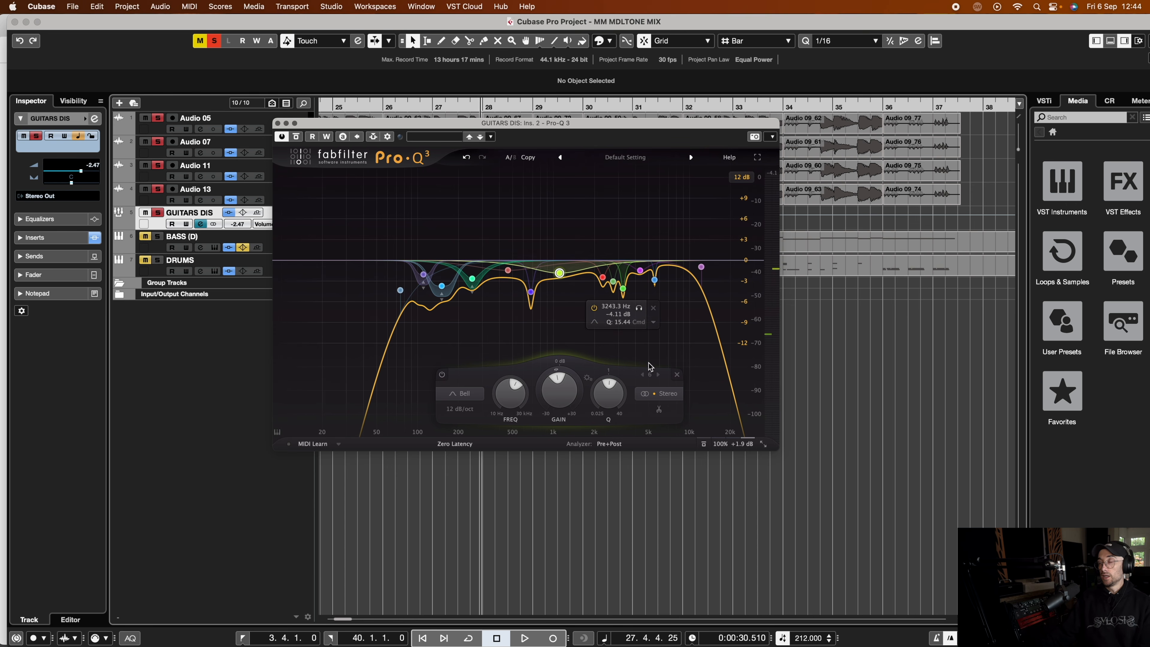
mouse_move(655, 280)
mouse_move(604, 260)
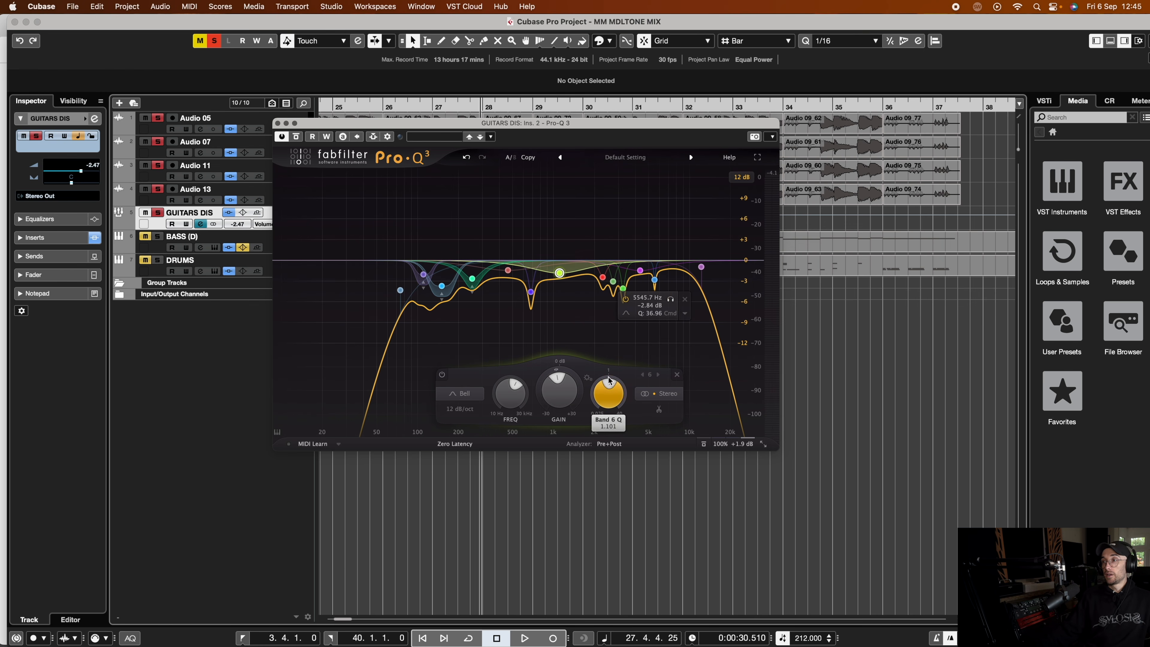
left_click_drag(615, 384, 670, 365)
Step: Give the 2305.9 Hz bell band a dynamic range and set its gain to -2.43 dB while auditioning the guitars
left_click(640, 270)
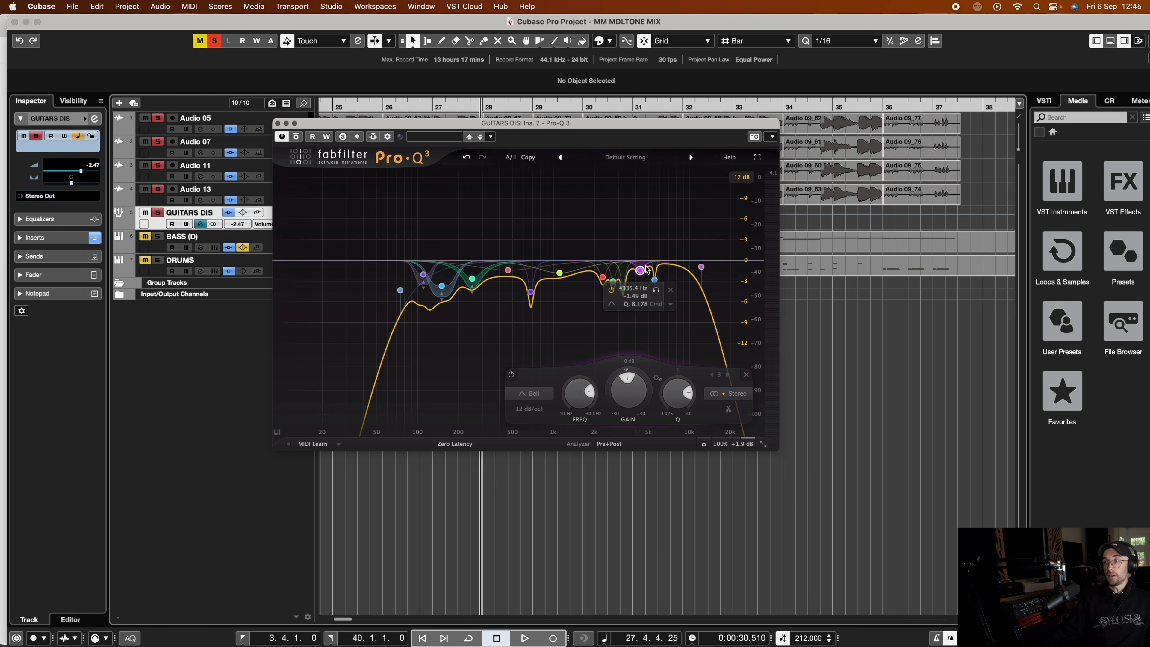
left_click(603, 278)
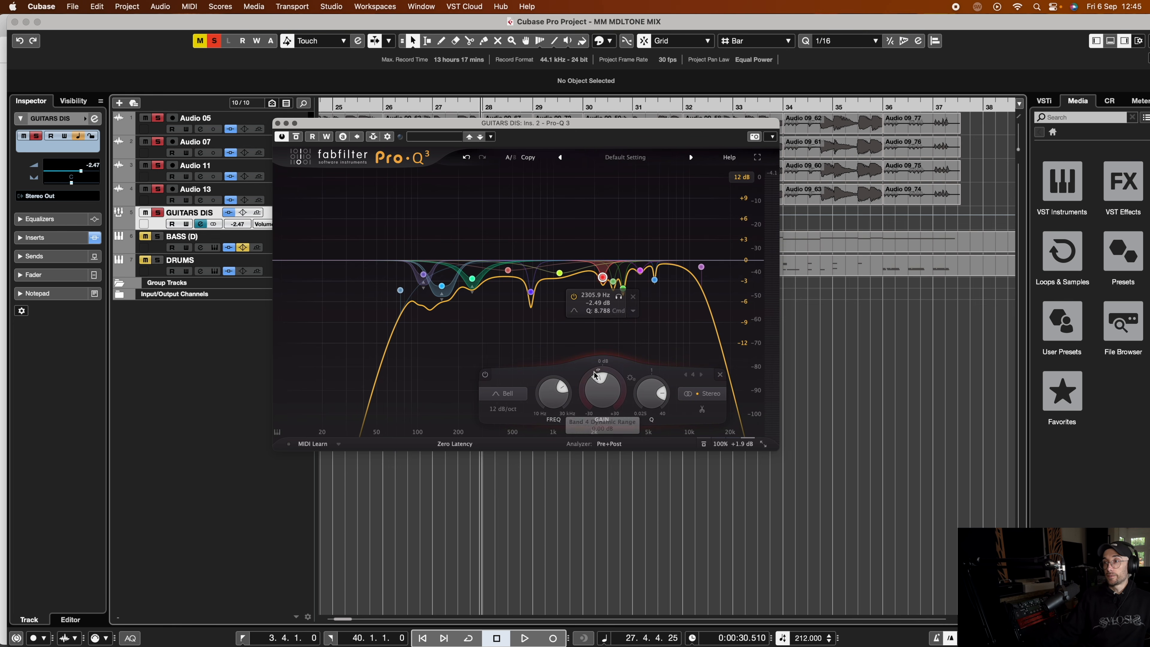
key("space")
mouse_move(601, 378)
left_mouse_down()
mouse_move(612, 379)
mouse_move(603, 382)
left_mouse_up()
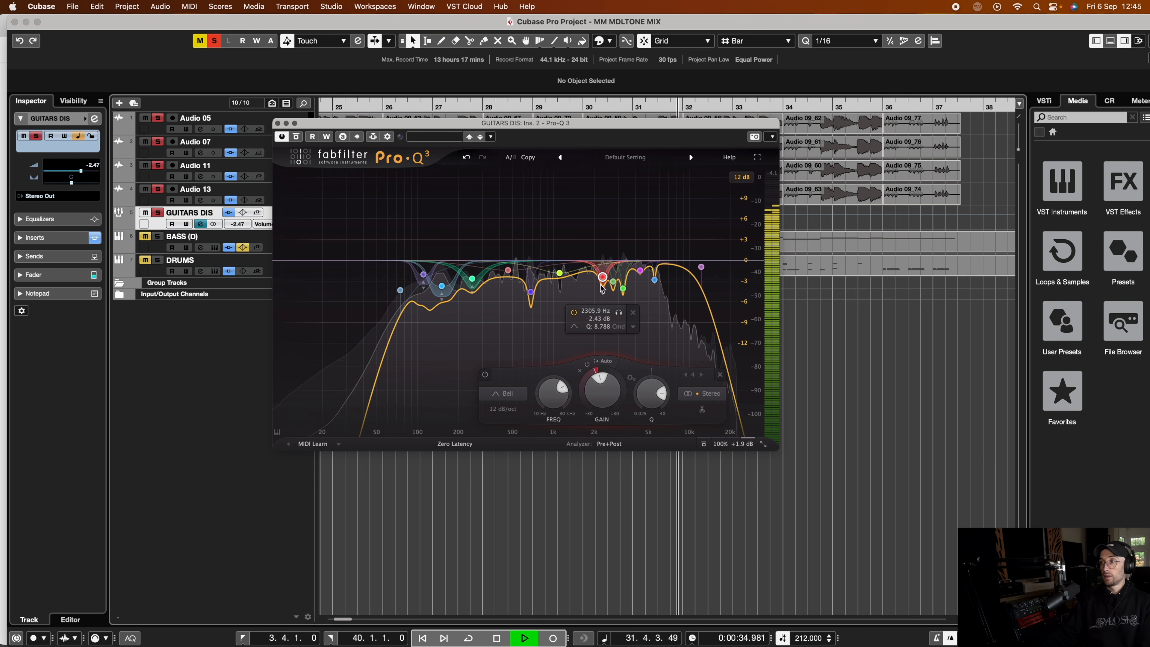
key("space")
left_click(633, 327)
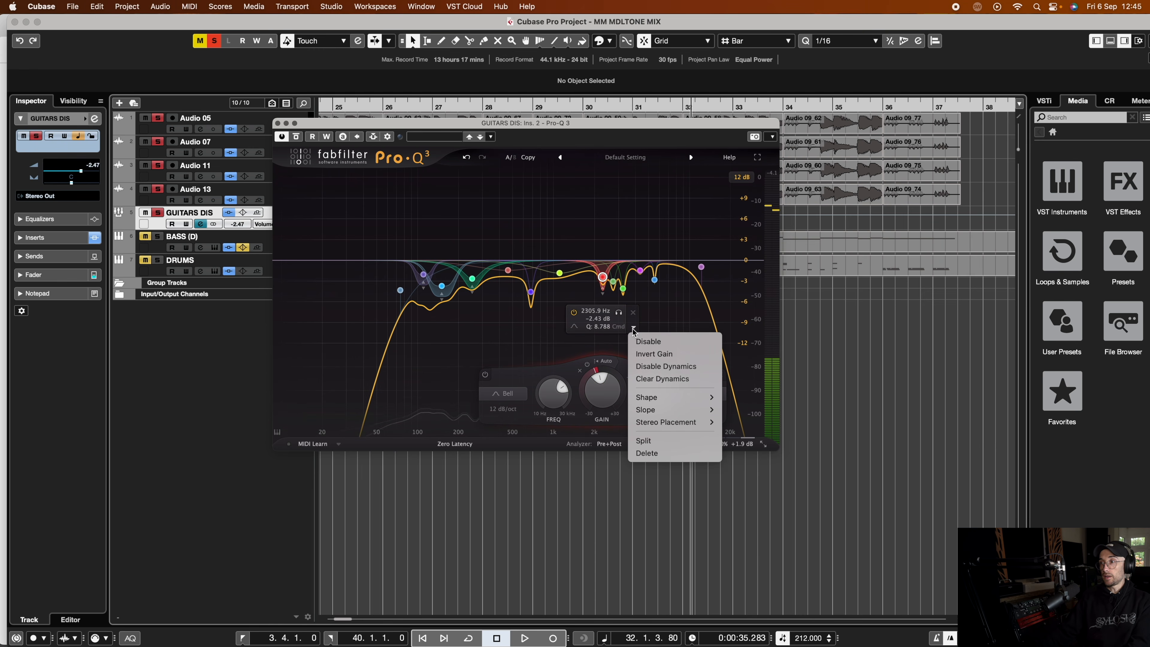
left_click(612, 307)
Step: Set the gain of the bell band between the 2305.9 Hz and 3243.3 Hz bands to -4.15 dB while auditioning the guitars
key("space")
left_click(612, 281)
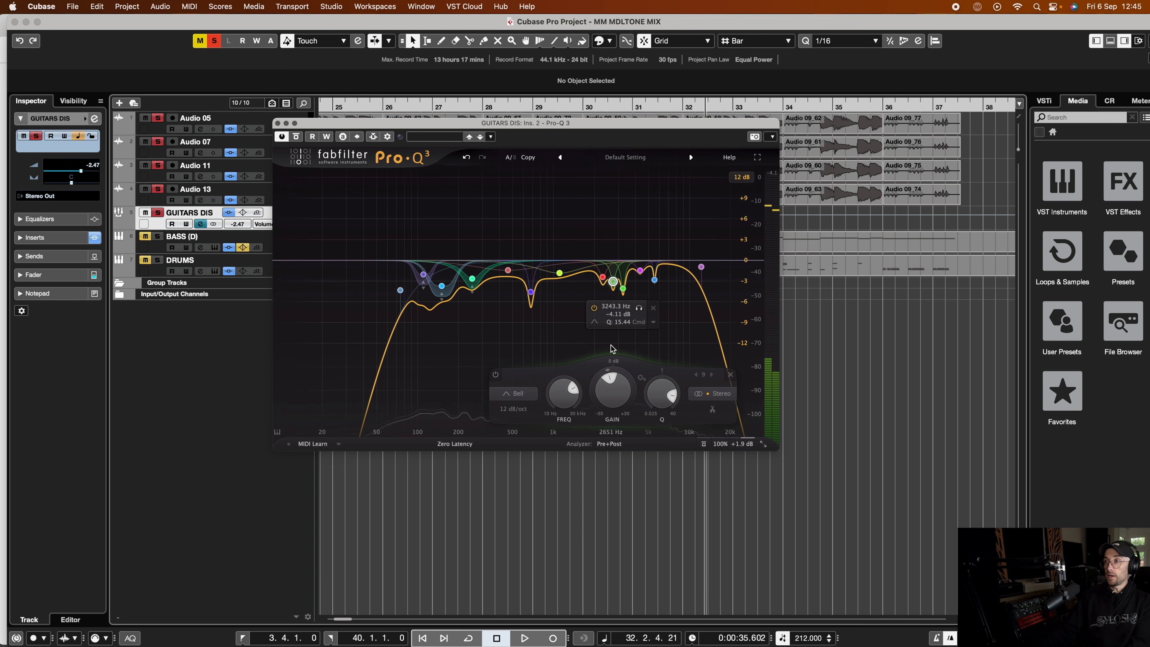
key("space")
mouse_move(606, 379)
left_mouse_down()
mouse_move(621, 379)
mouse_move(611, 380)
left_mouse_up()
key("space")
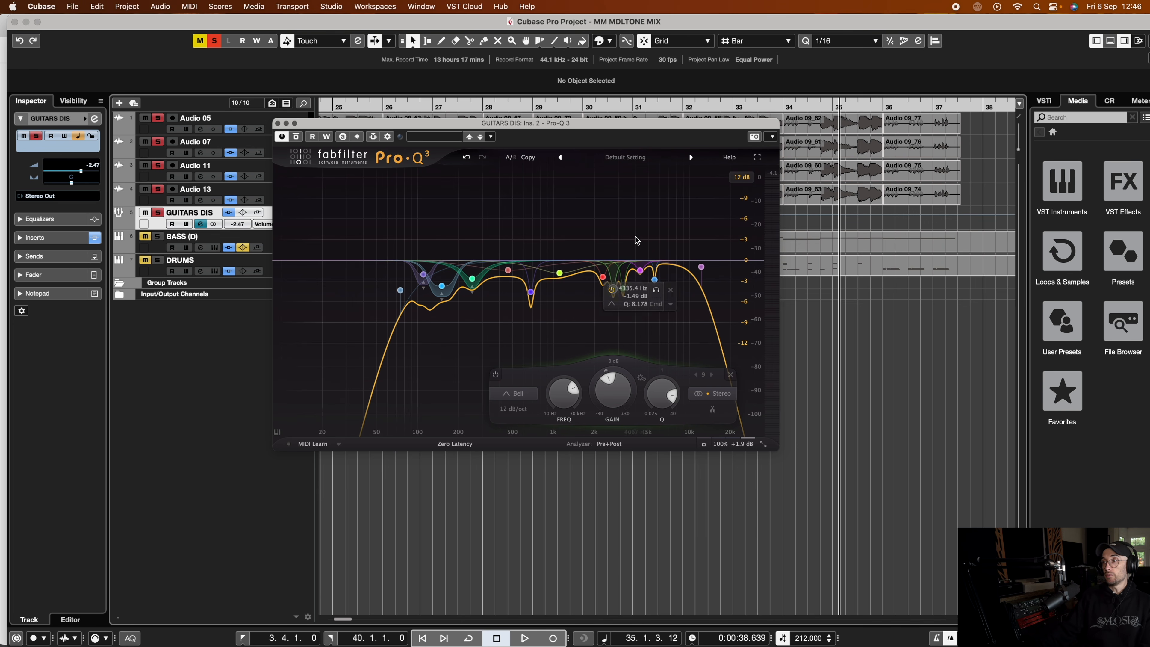
left_click(622, 289)
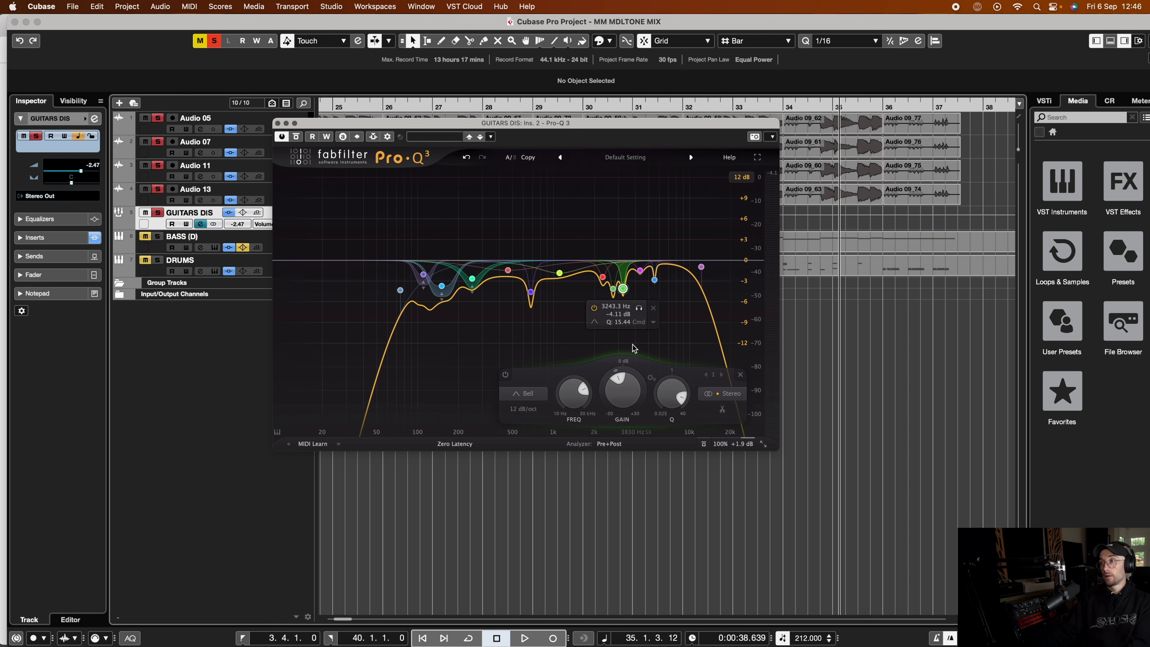
left_click(612, 289)
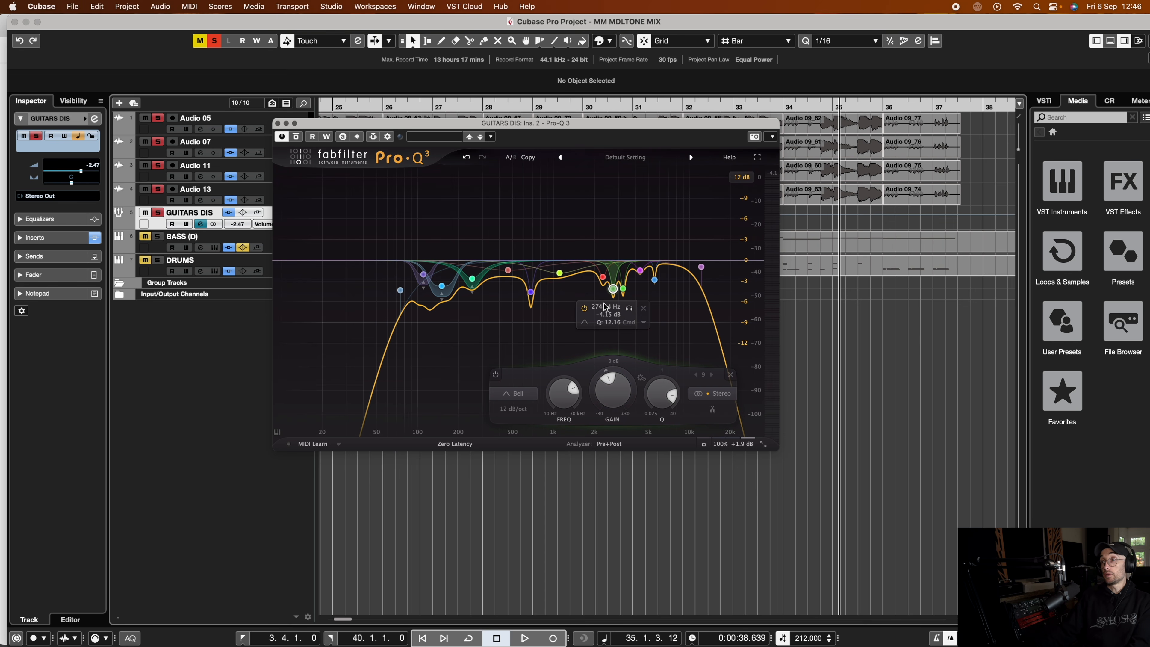
Step: Make the 3243.3 Hz bell band's cut shallower by ear while the guitars play
left_click(623, 289)
key("space")
mouse_move(618, 377)
left_mouse_down()
mouse_move(629, 372)
mouse_move(622, 385)
left_mouse_up()
key("space")
Step: Move playback to bar 24 and set the bell band just below the 5545.7 Hz band to -1.28 dB while listening
scroll(427, 107, "left", 15)
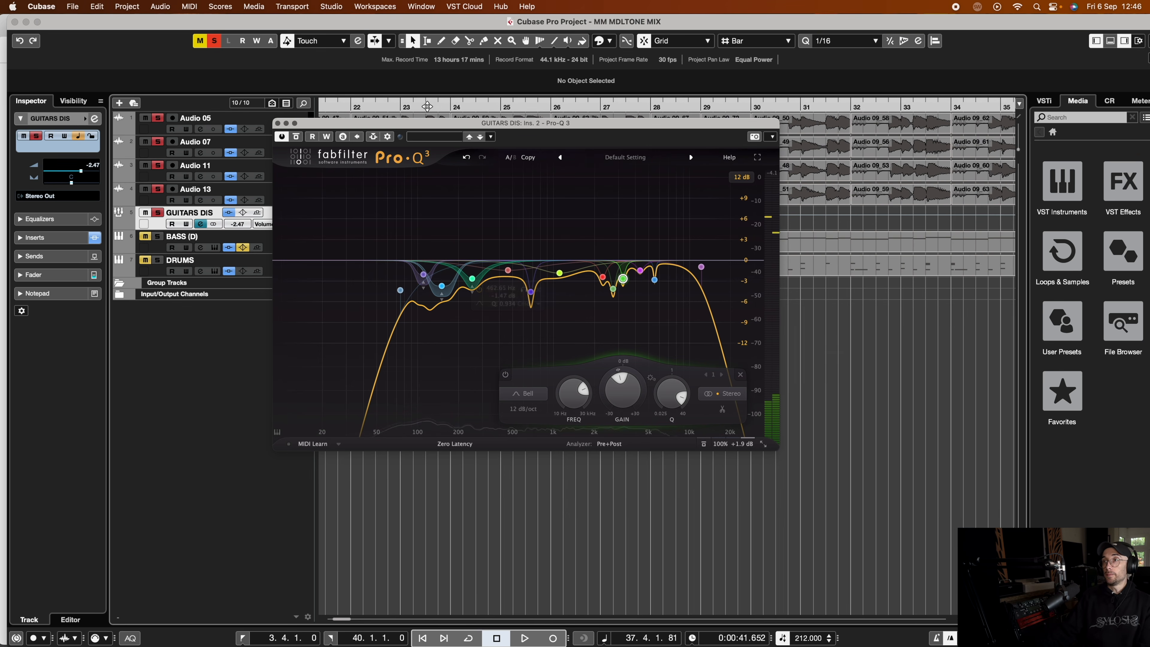
left_click(427, 106)
left_click(638, 271)
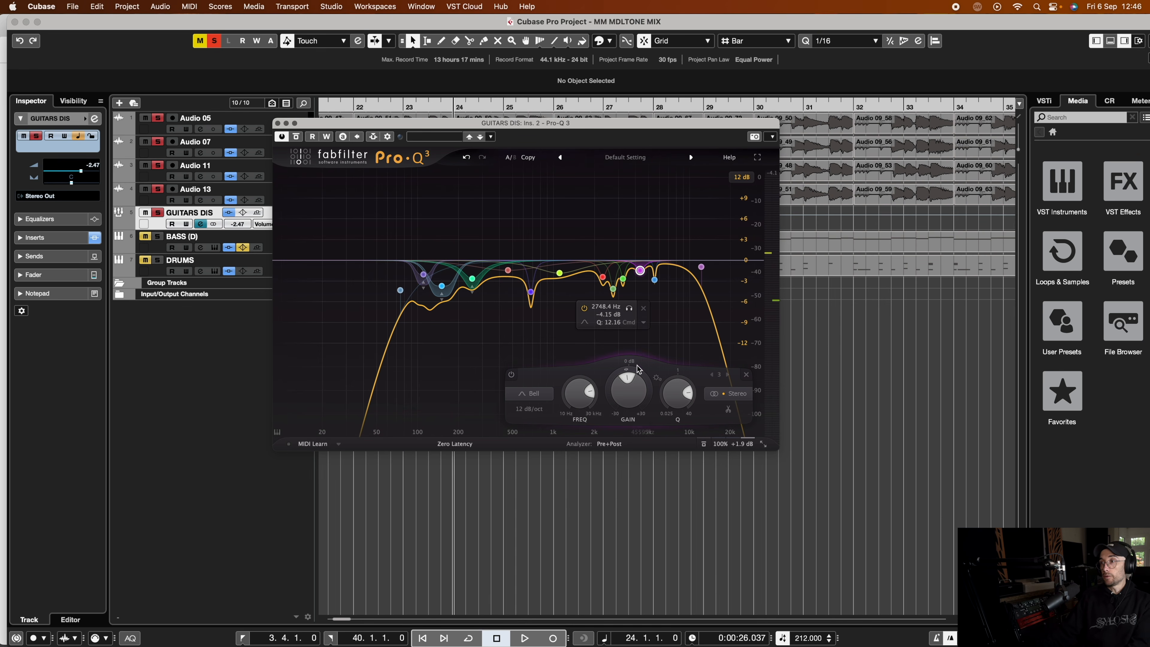
key("space")
left_click_drag(627, 383, 627, 383)
key("space")
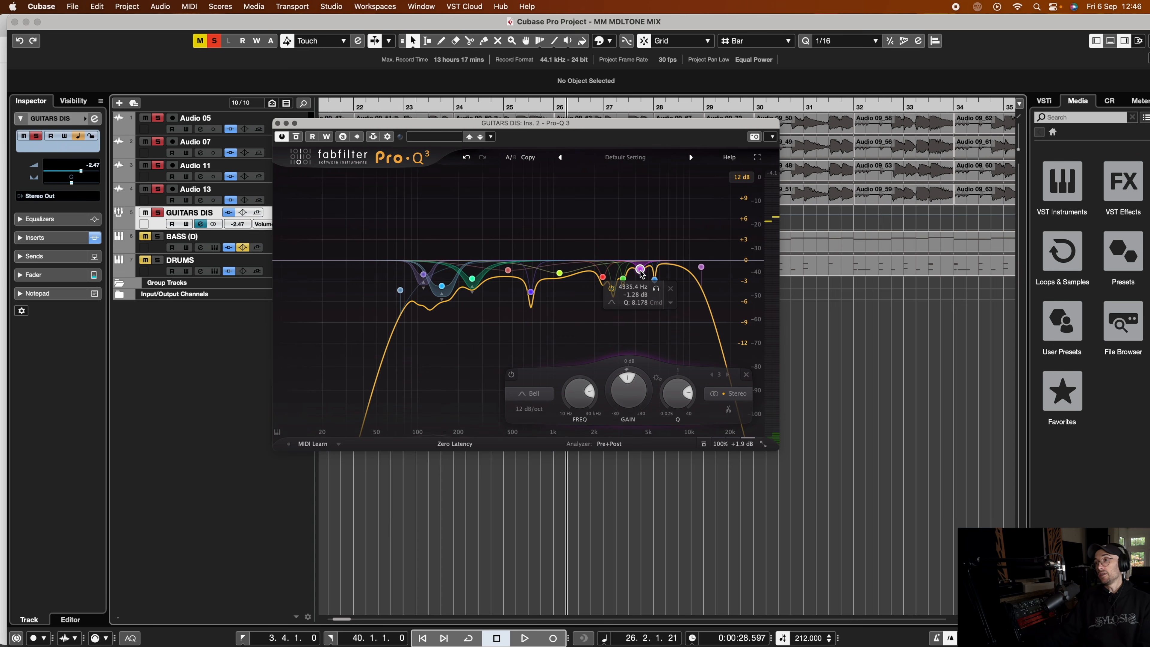
Step: Deepen the narrow 5545.7 Hz band's cut to about -3.5 dB while auditioning the guitars
left_click(654, 279)
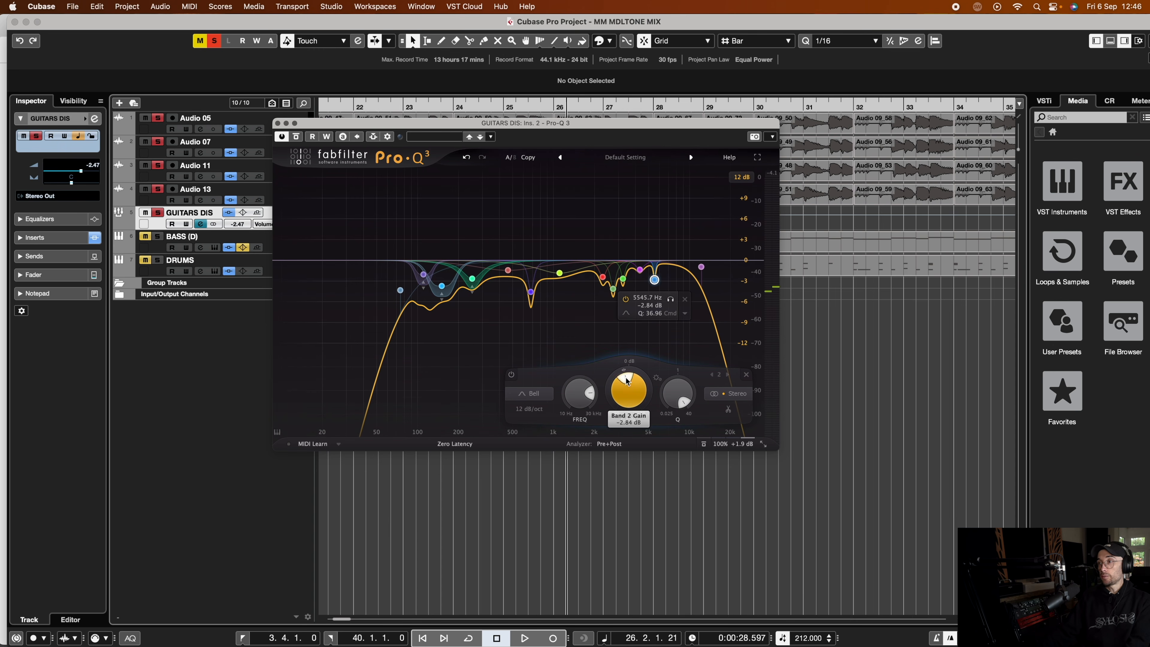
key("space")
mouse_move(623, 378)
left_mouse_down()
mouse_move(635, 379)
mouse_move(621, 379)
left_mouse_up()
key("space")
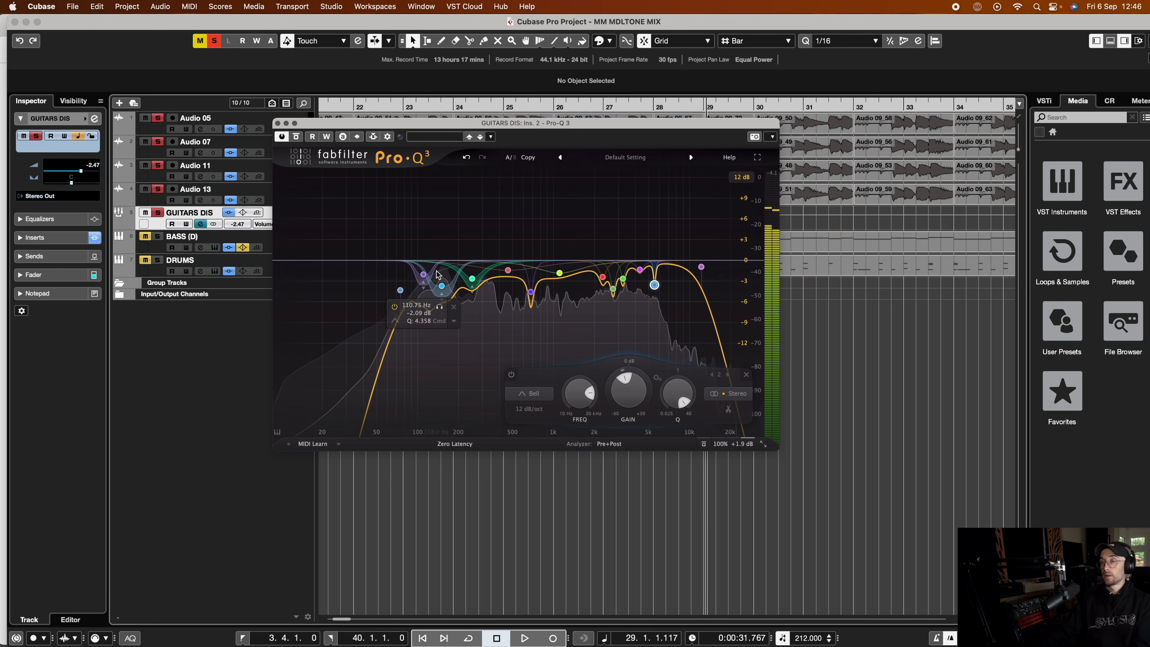
Step: Return the playback position to bar 6 and open the channel settings of the GUITARS DIS group in place of Pro-Q 3
left_click(278, 123)
scroll(448, 211, "left", 10)
scroll(448, 211, "left", 10)
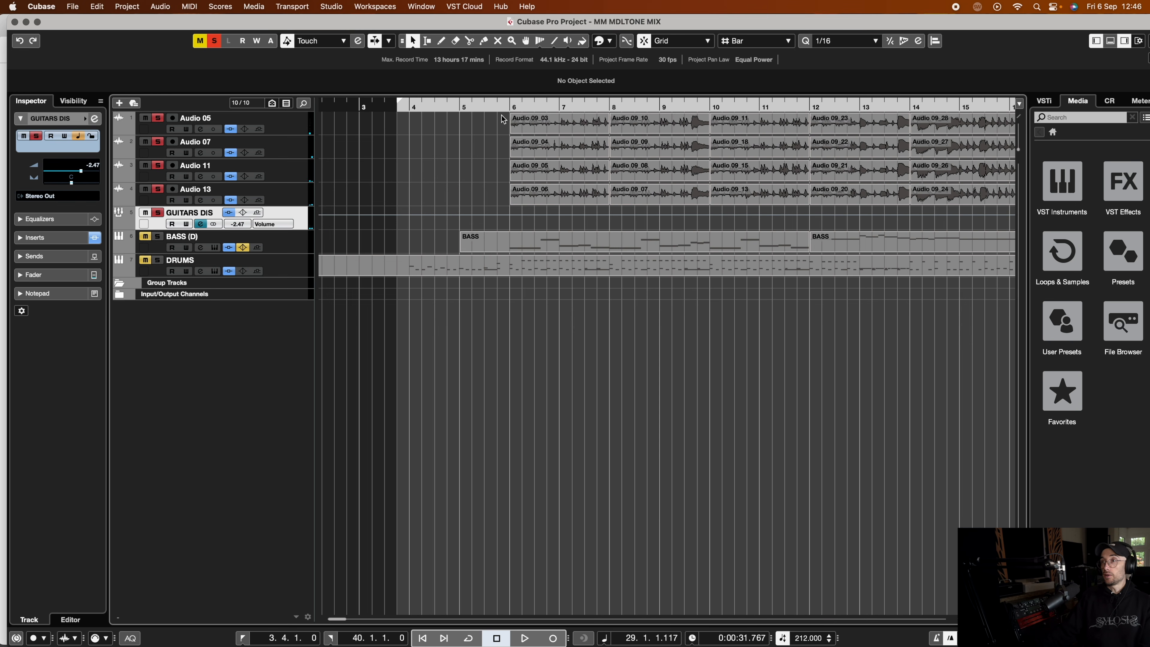
left_click(96, 119)
left_click(95, 118)
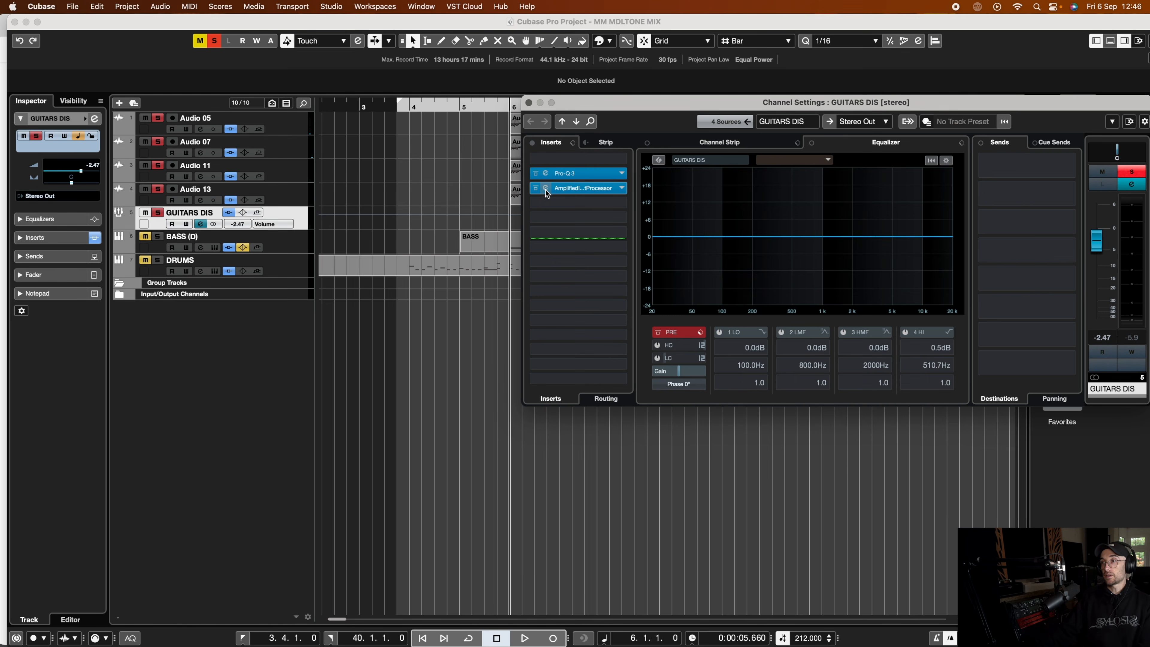
Step: Load bx_console SSL 4000 E into the free insert slot below Amplified Instrument Processor, then remove it again
left_click(548, 204)
left_click(548, 297)
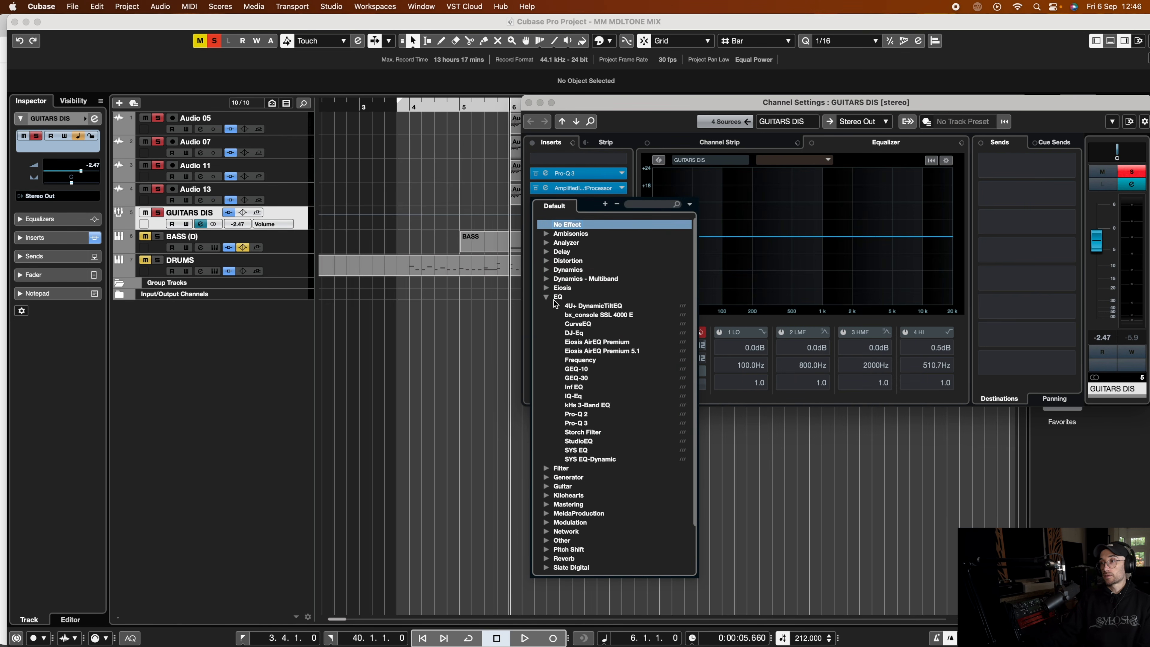
left_click(605, 317)
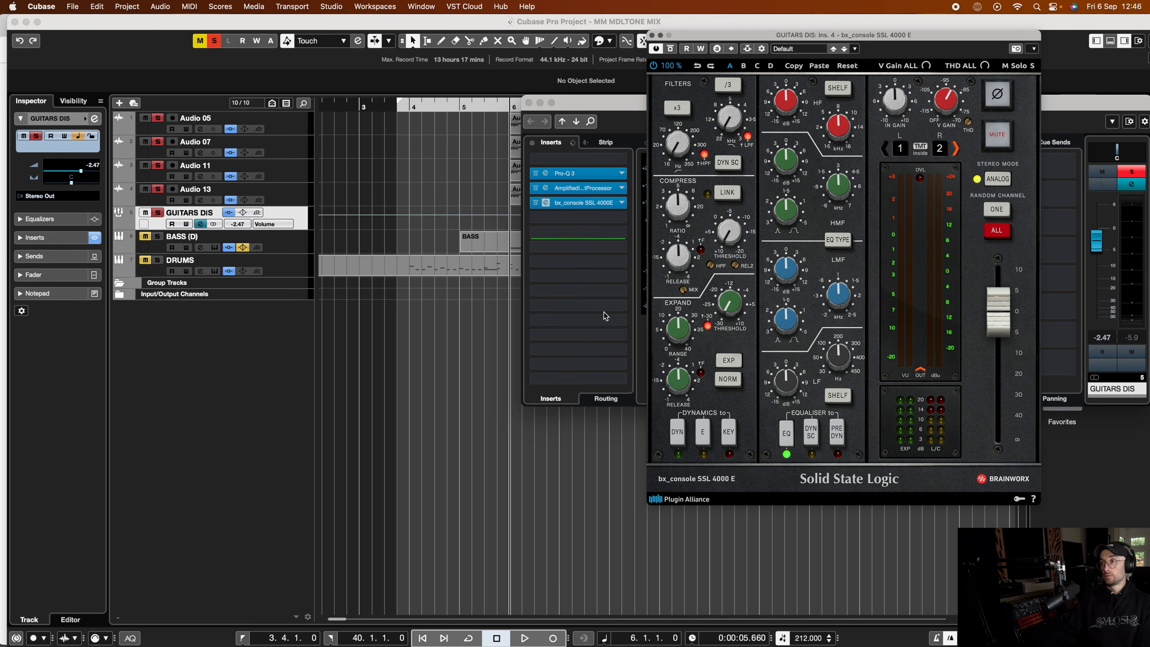
left_click(652, 36)
left_click(622, 202)
left_click(582, 225)
left_click(673, 242)
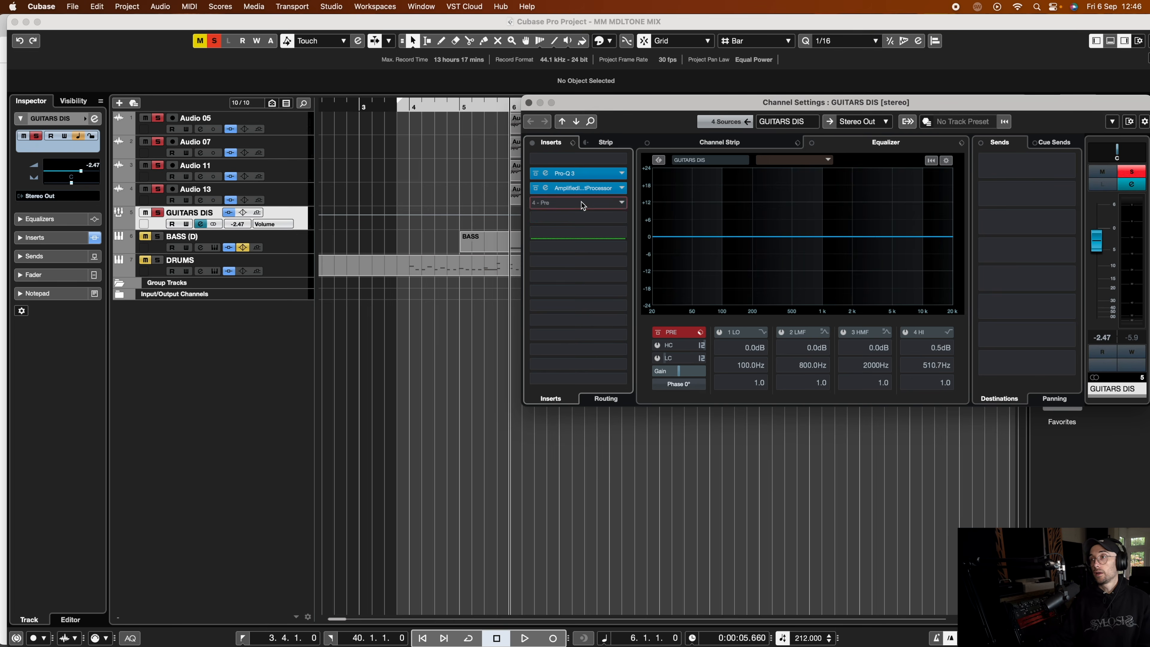
Step: Open the Amplified Instrument Processor insert and randomize its analog channel variance
left_click(543, 187)
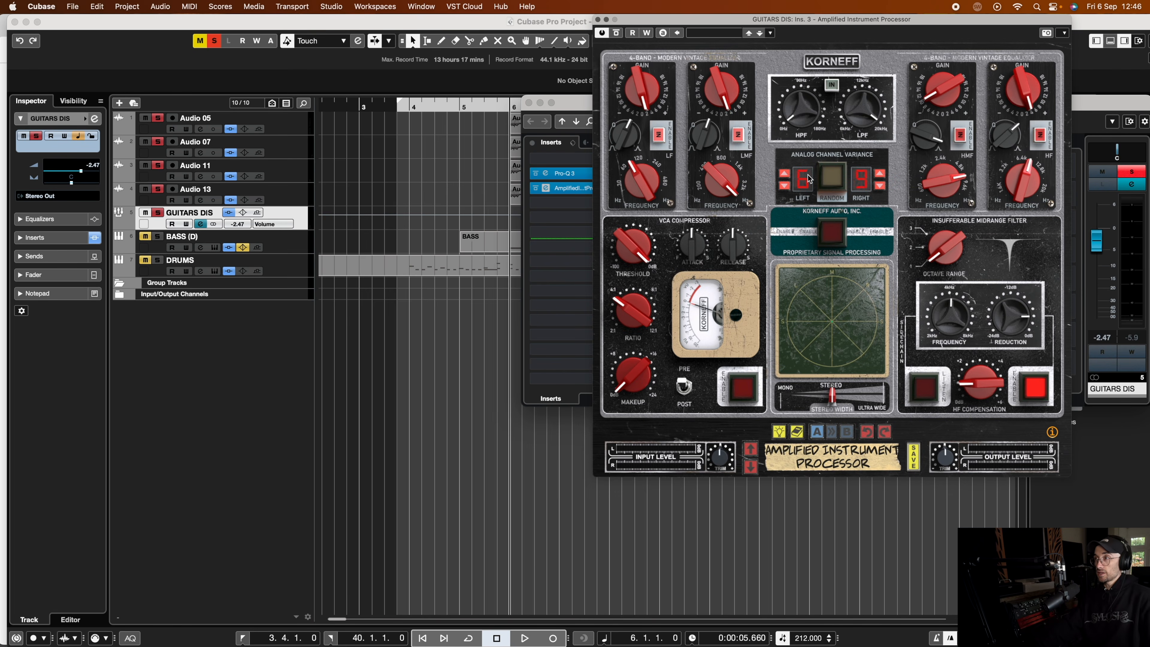
left_click_drag(851, 19, 585, 65)
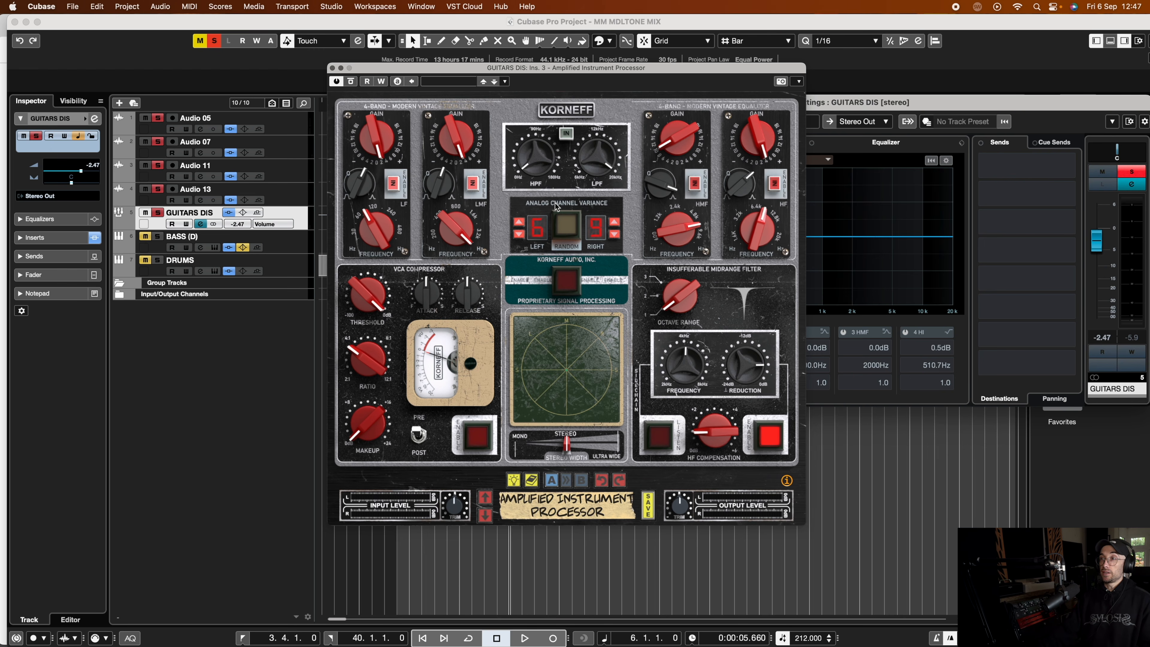
left_click(569, 227)
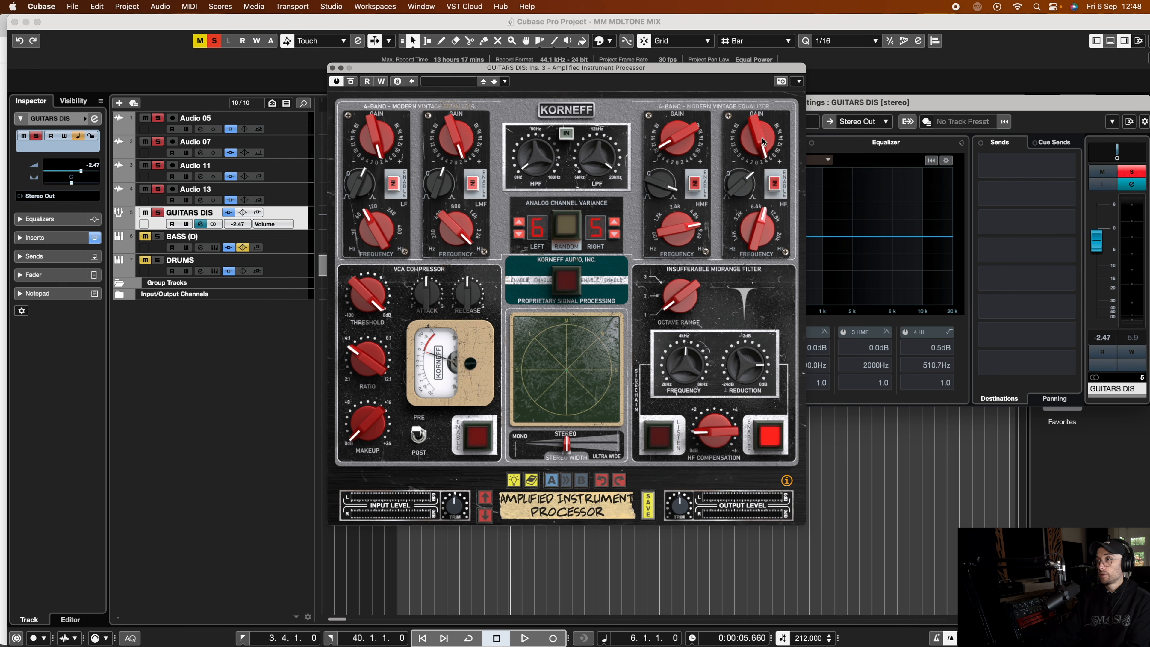
Step: Fine-tune the HF band's gain by ear during playback, trying 4.13 dB and 2.86 dB
mouse_move(760, 141)
mouse_move(760, 236)
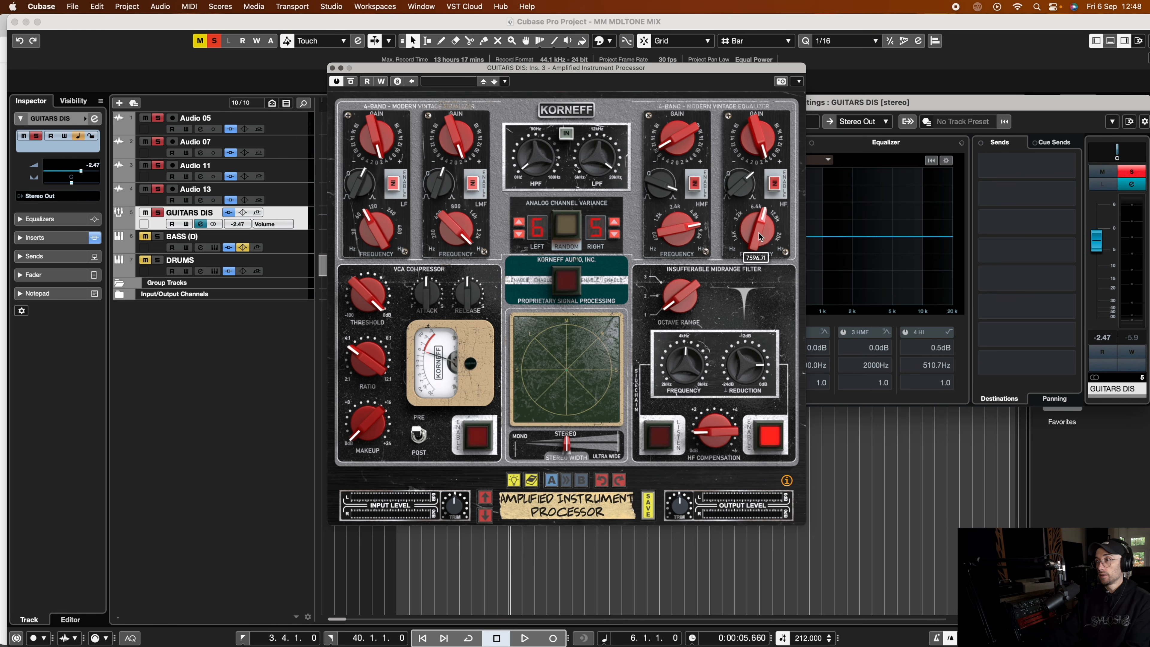
key("space")
mouse_move(760, 138)
left_mouse_down()
mouse_move(762, 113)
mouse_move(755, 149)
left_mouse_up()
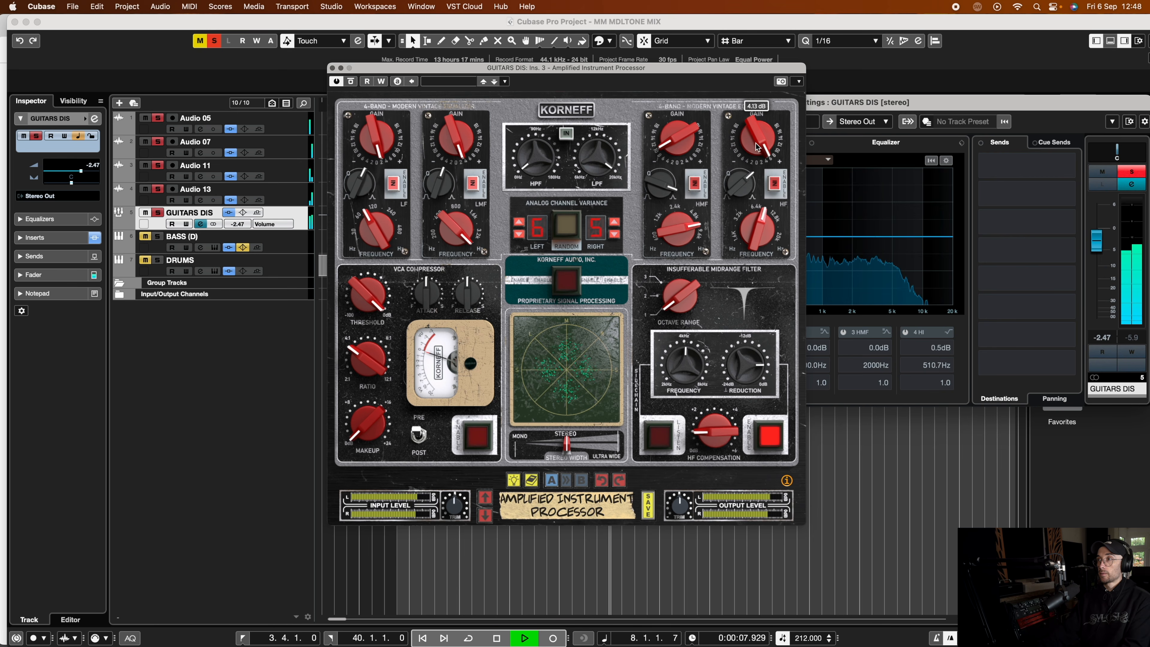
key("space")
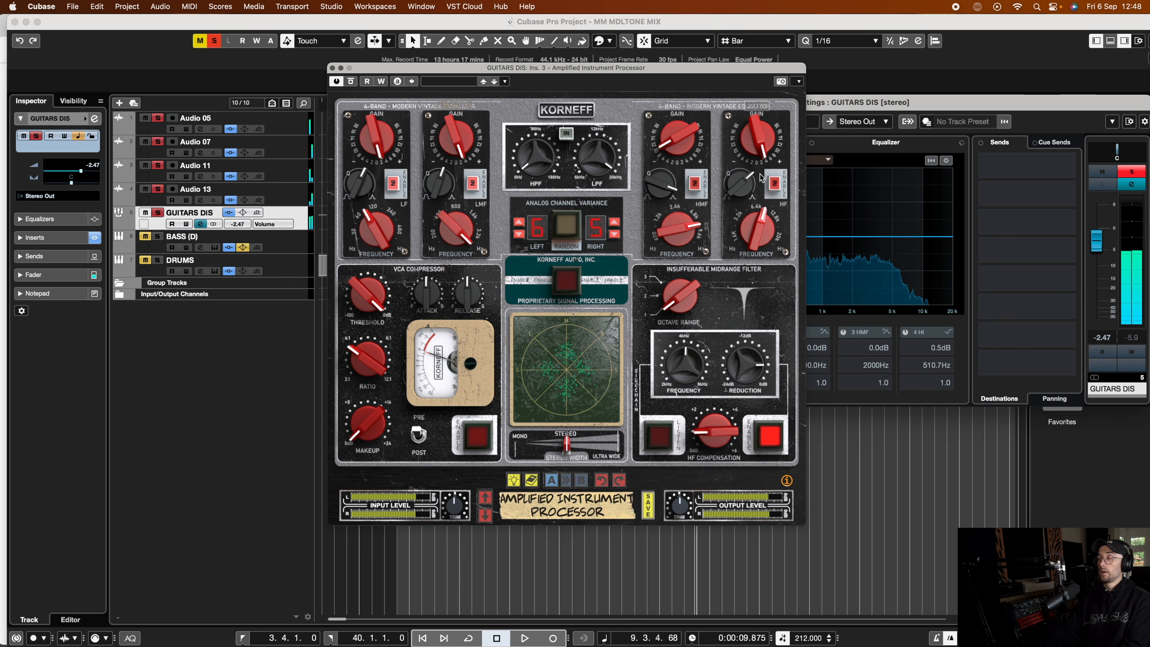
mouse_move(742, 183)
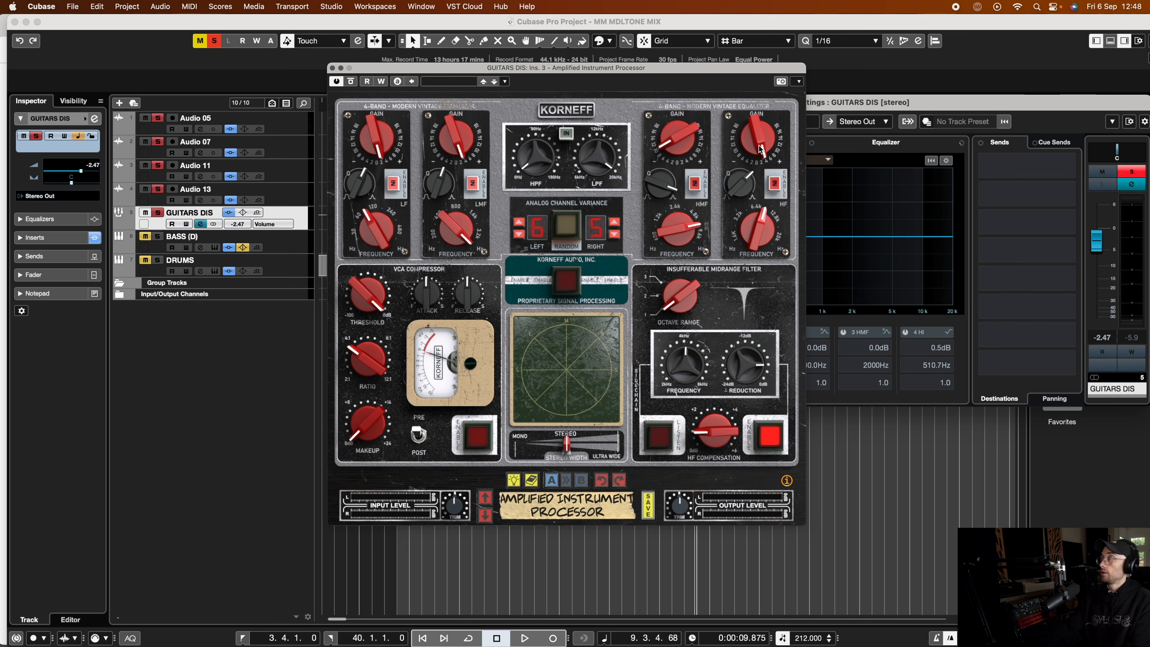
key("space")
left_click_drag(763, 149, 746, 111)
key("space")
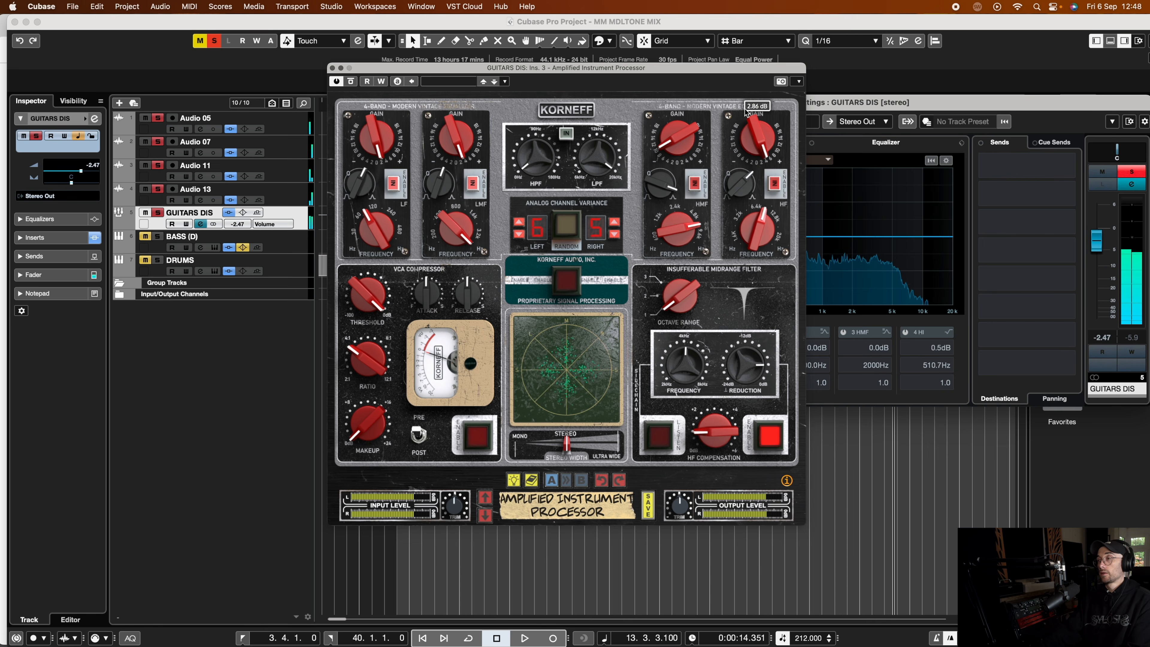
left_click_drag(763, 153, 764, 158)
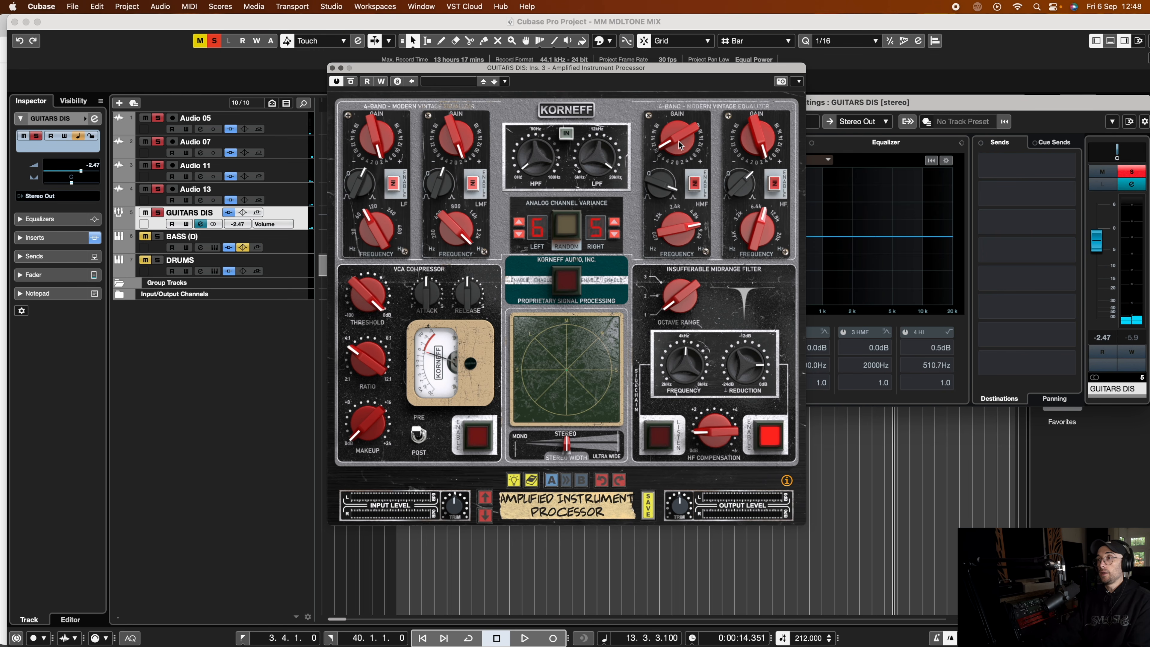
Step: Sweep the HMF band's gain during playback and fine-tune its cut by ear
mouse_move(688, 230)
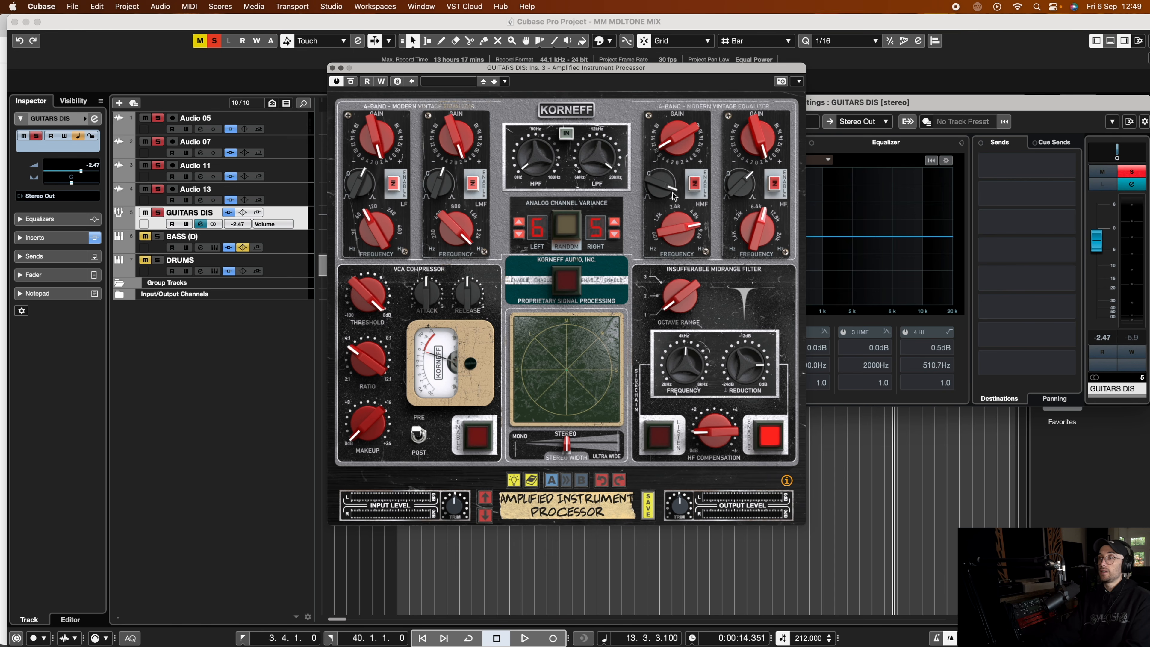
mouse_move(672, 191)
mouse_move(669, 145)
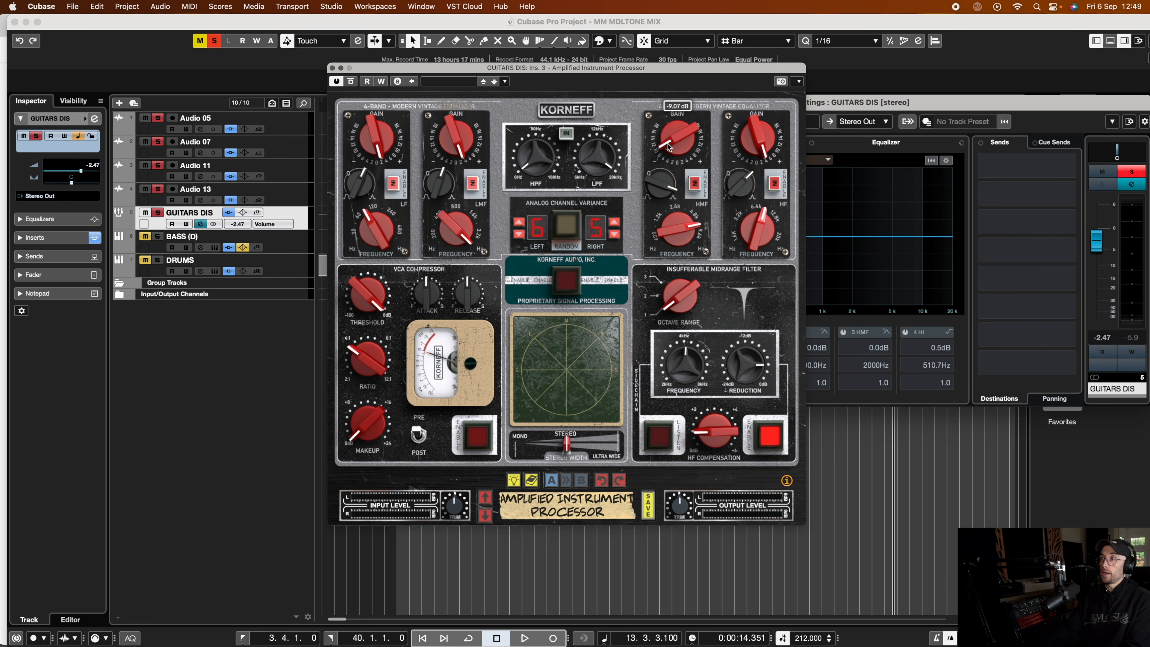
scroll(666, 144, "down", 3)
key("space")
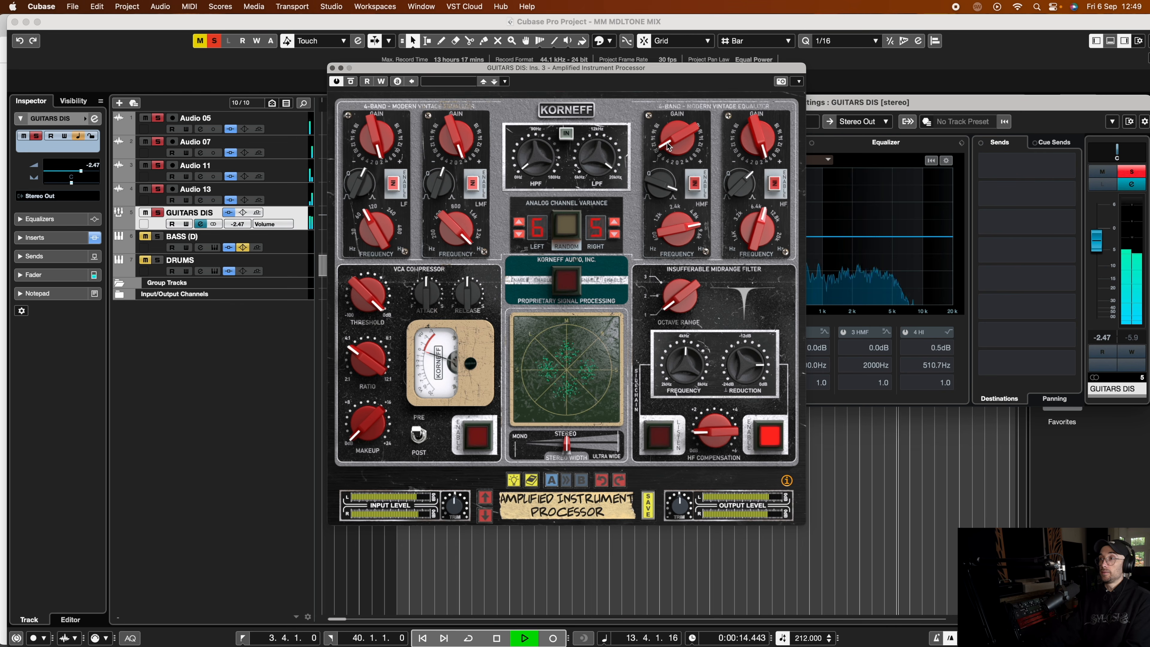
left_click_drag(672, 163, 701, 183)
key("space")
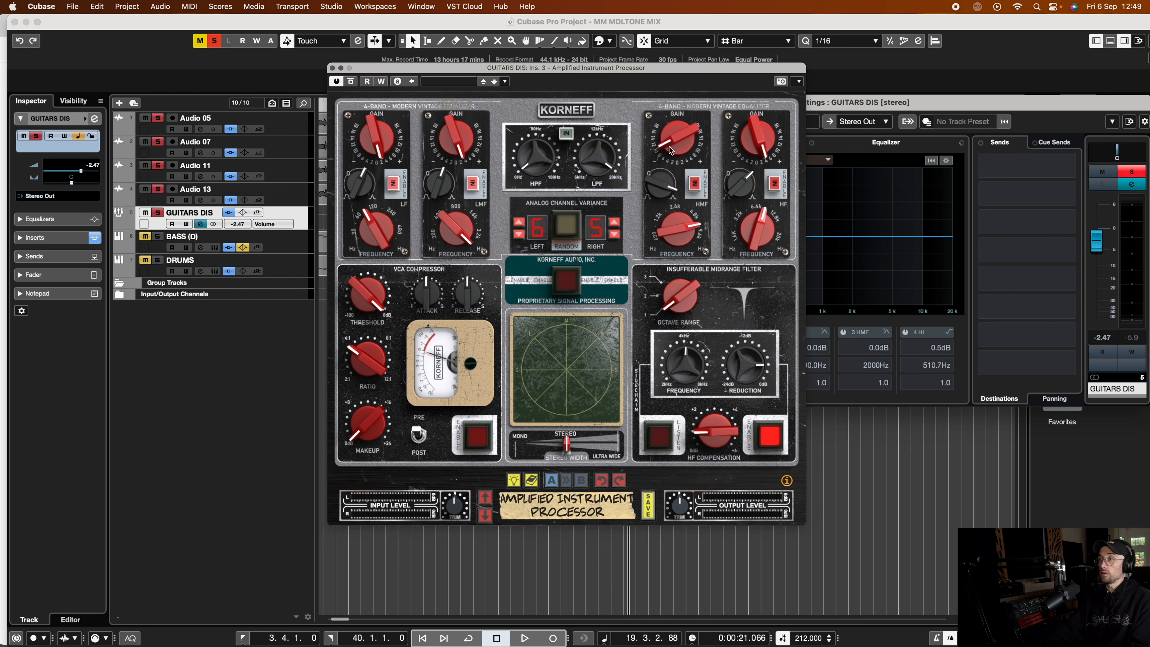
key("space")
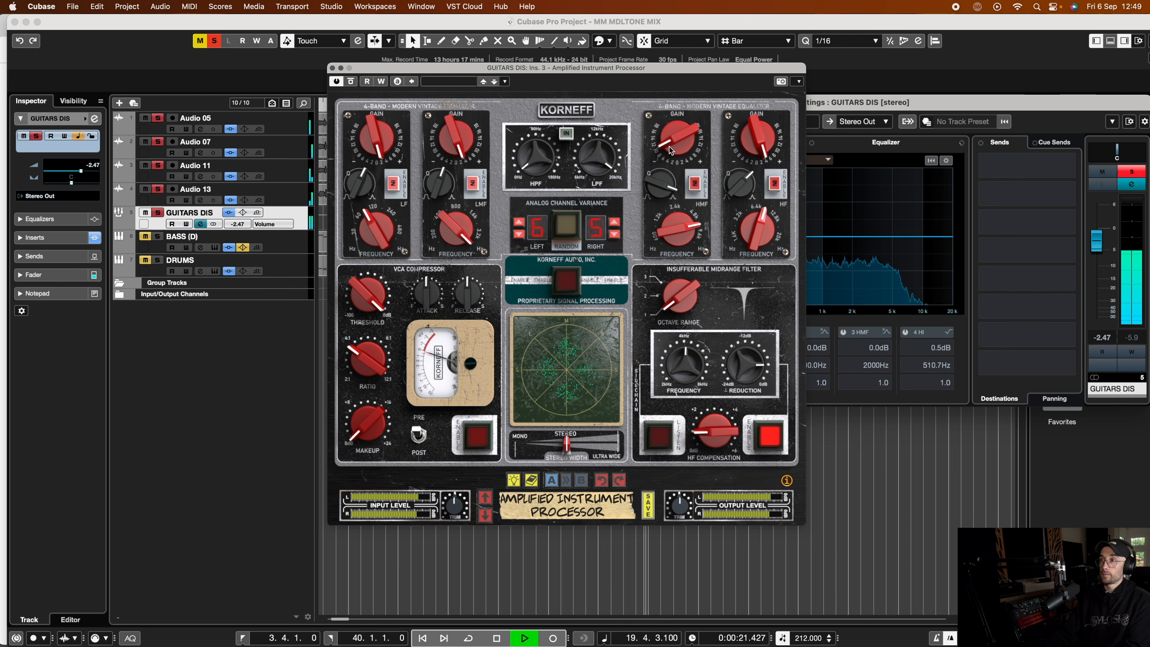
mouse_move(668, 146)
mouse_move(669, 147)
left_mouse_down()
mouse_move(665, 165)
mouse_move(669, 117)
mouse_move(672, 157)
left_mouse_up()
key("space")
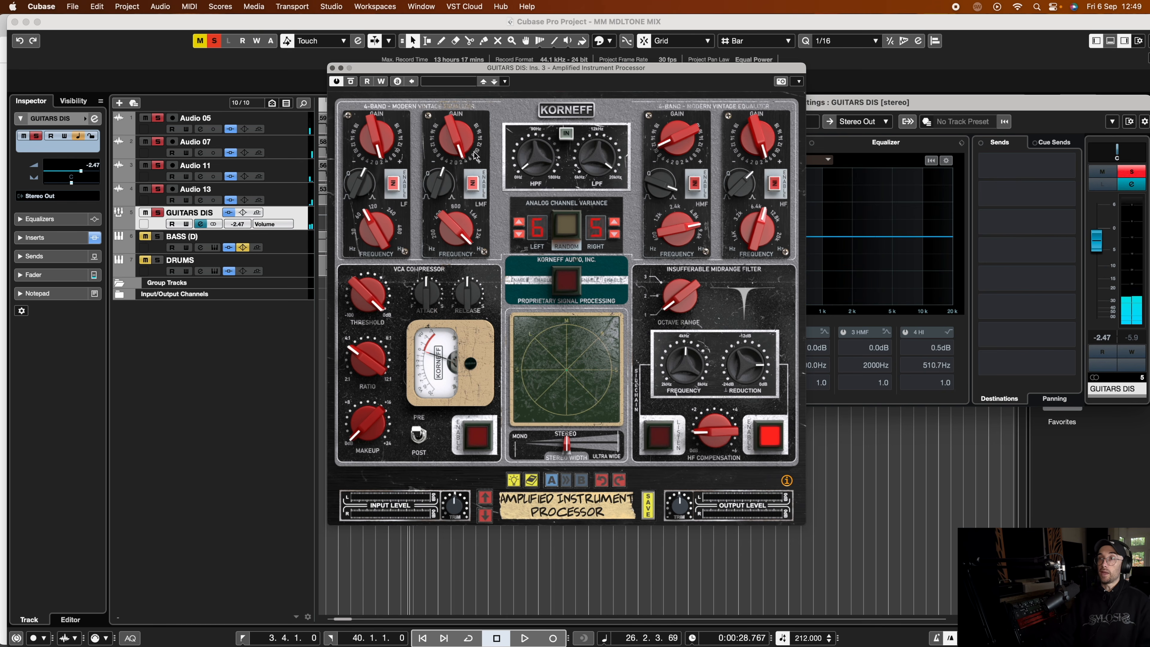
Step: Audition the LMF band's gain during playback, trying 4.32 dB and settling on 3.24 dB
mouse_move(461, 151)
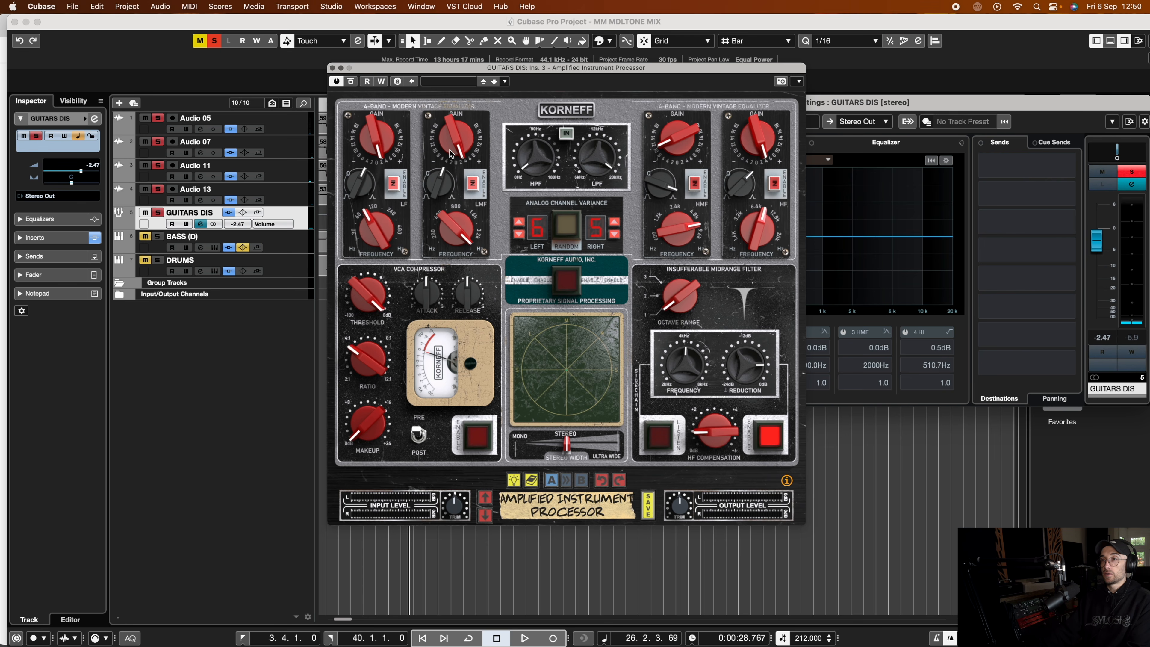
mouse_move(460, 237)
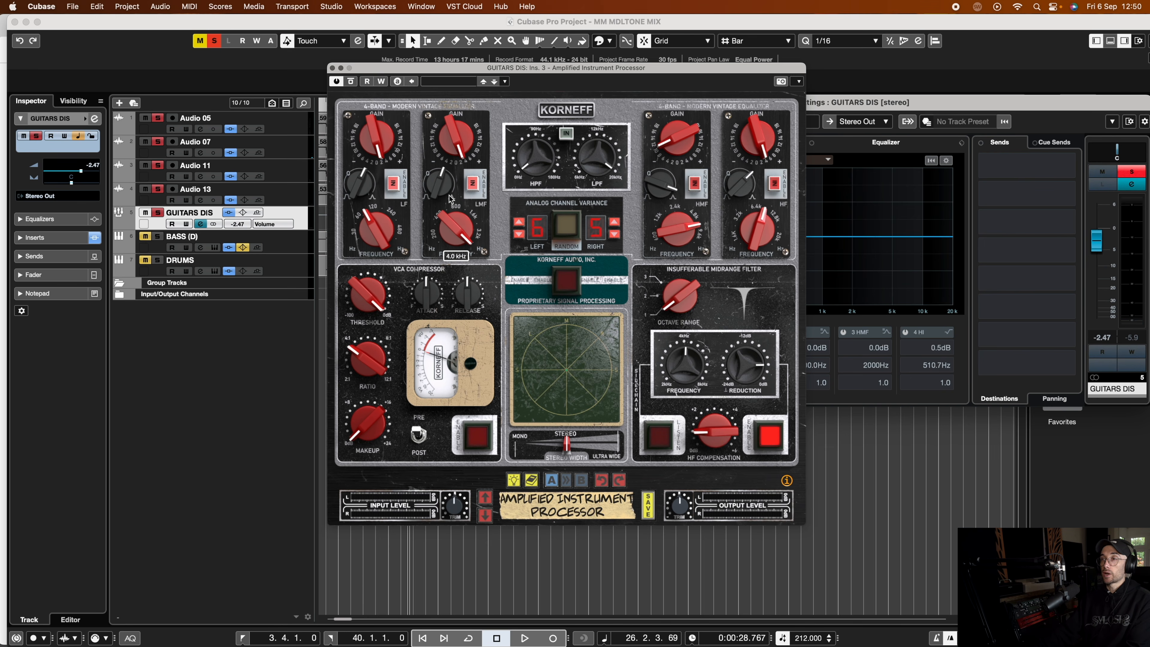
key("space")
mouse_move(460, 147)
left_mouse_down()
mouse_move(461, 127)
mouse_move(453, 149)
mouse_move(469, 151)
left_mouse_up()
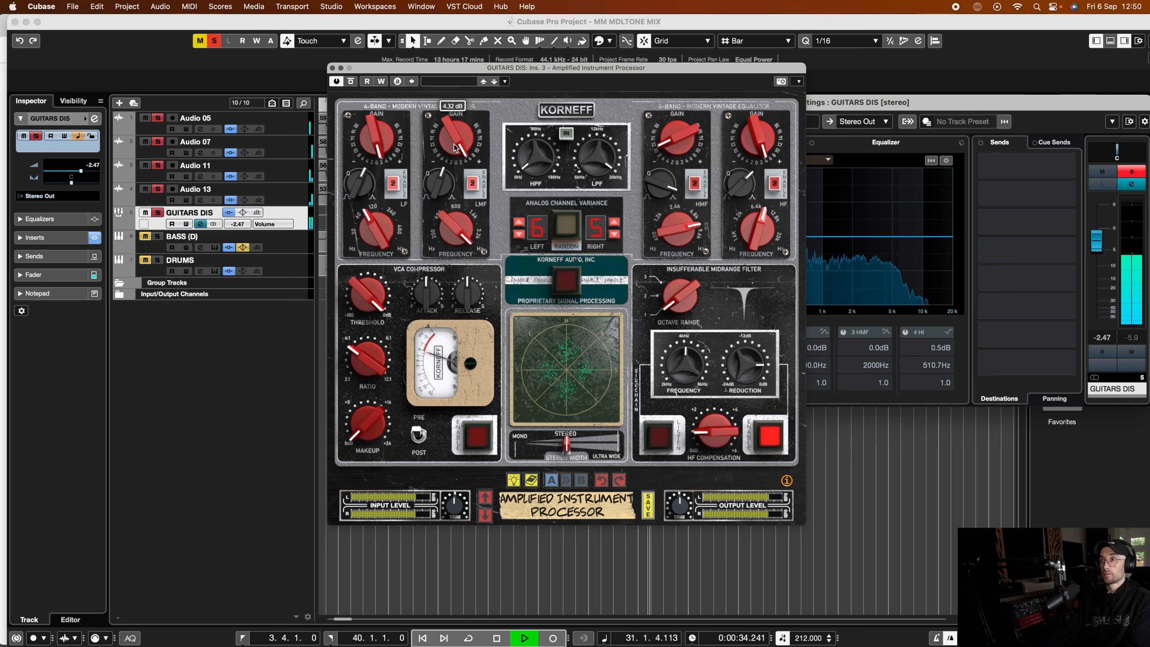
key("space")
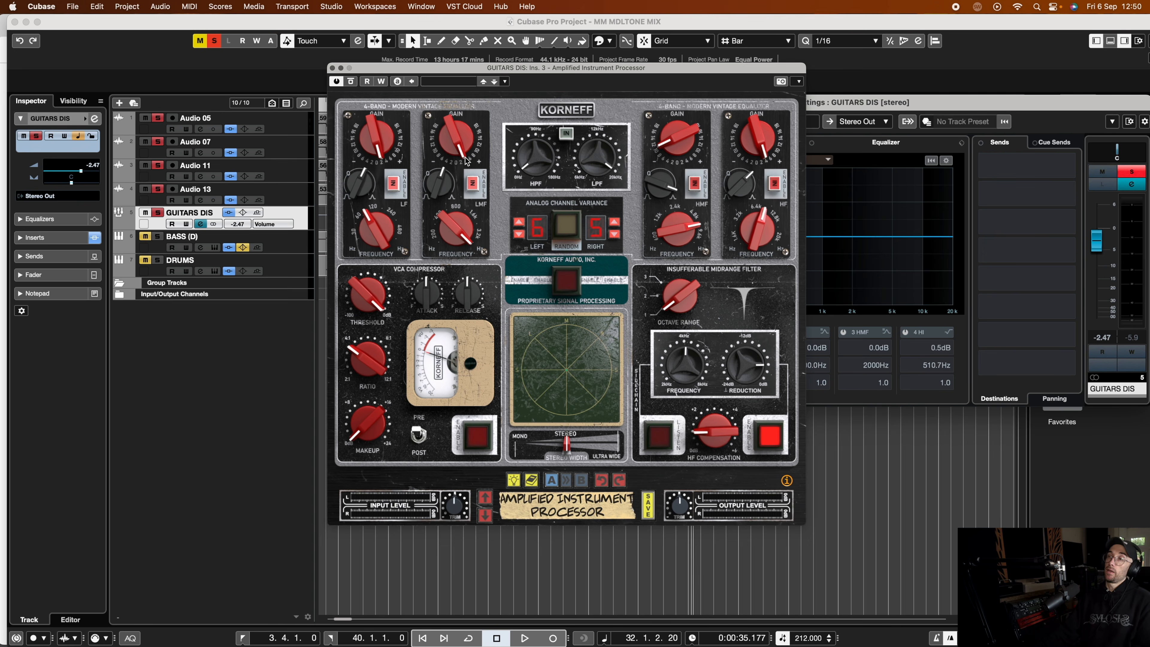
left_click_drag(463, 156, 465, 153)
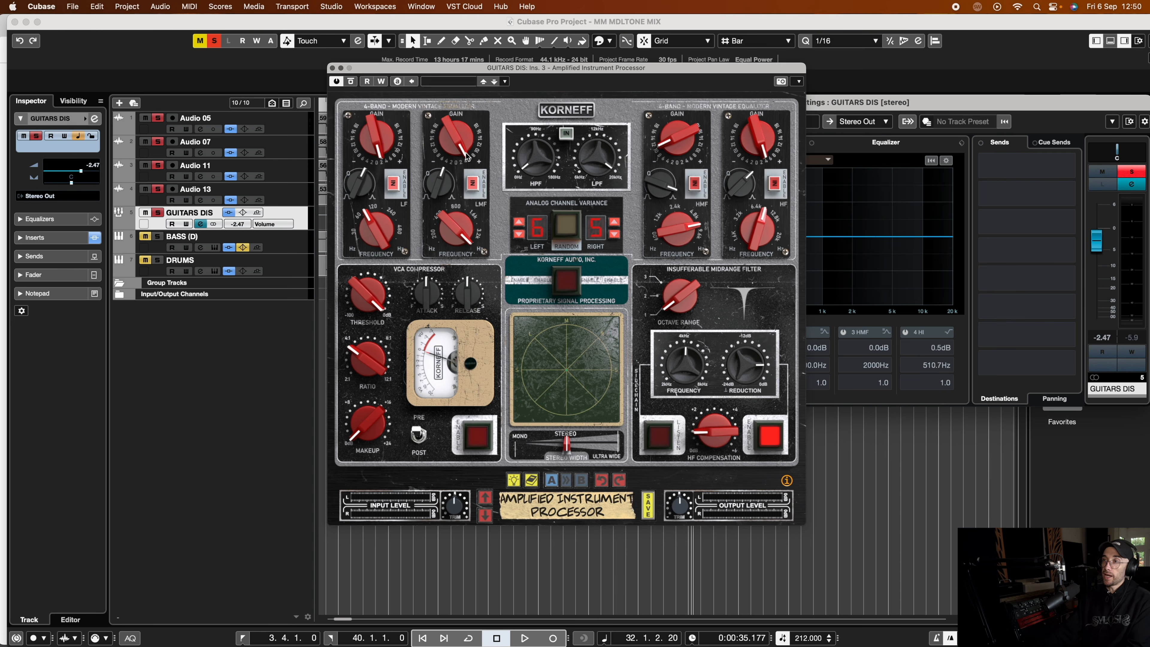
key("space")
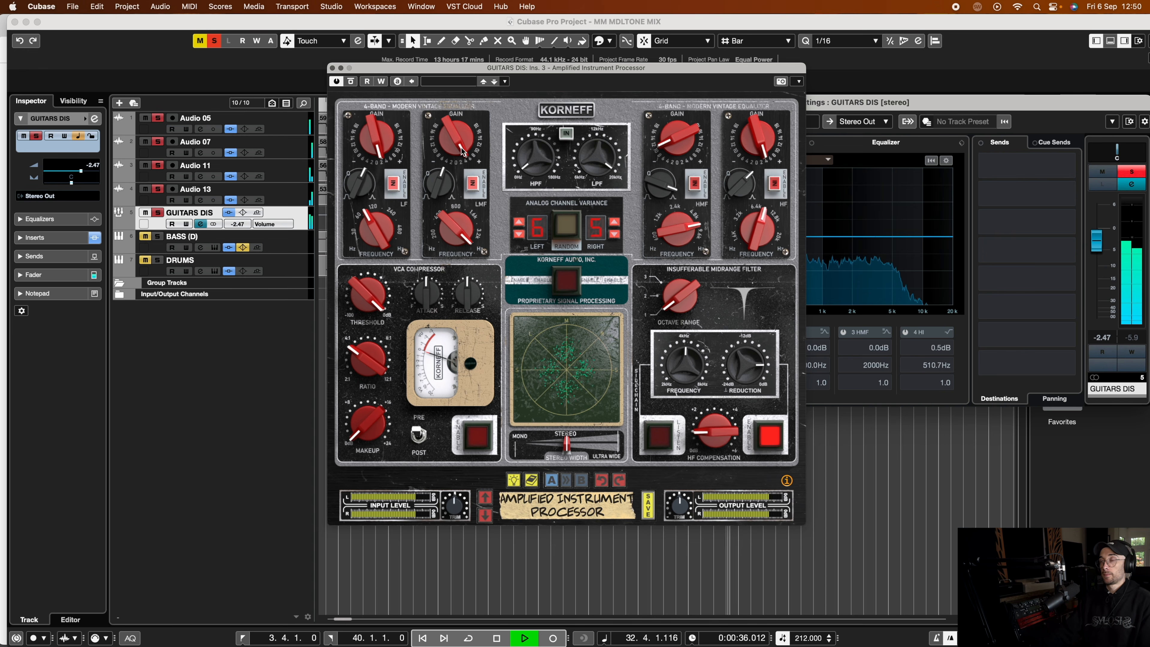
left_click_drag(462, 152, 458, 164)
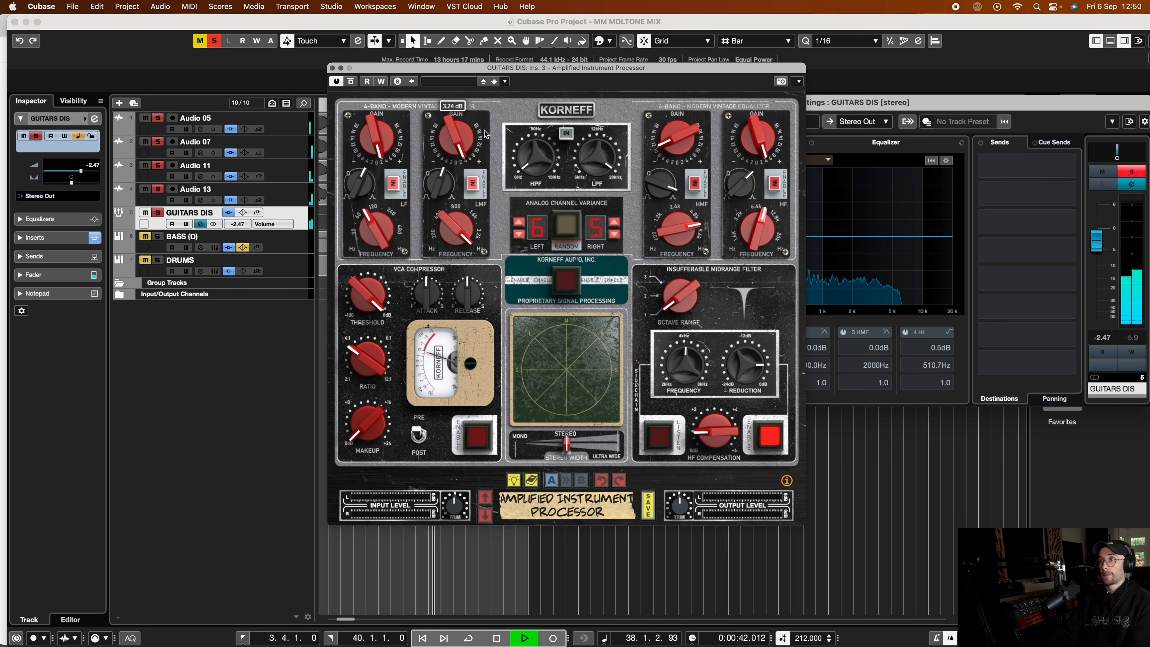
key("space")
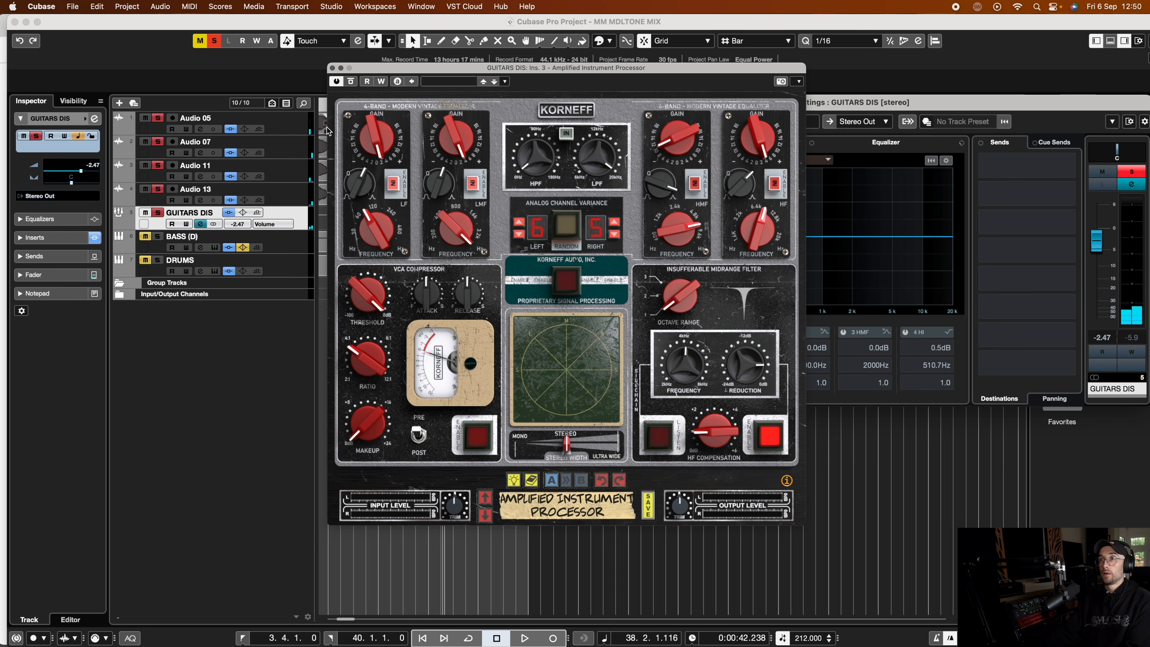
Step: Move the Amplified Instrument Processor window clear of the timeline around bar 6 and activate cycle playback
scroll(324, 129, "left", 4)
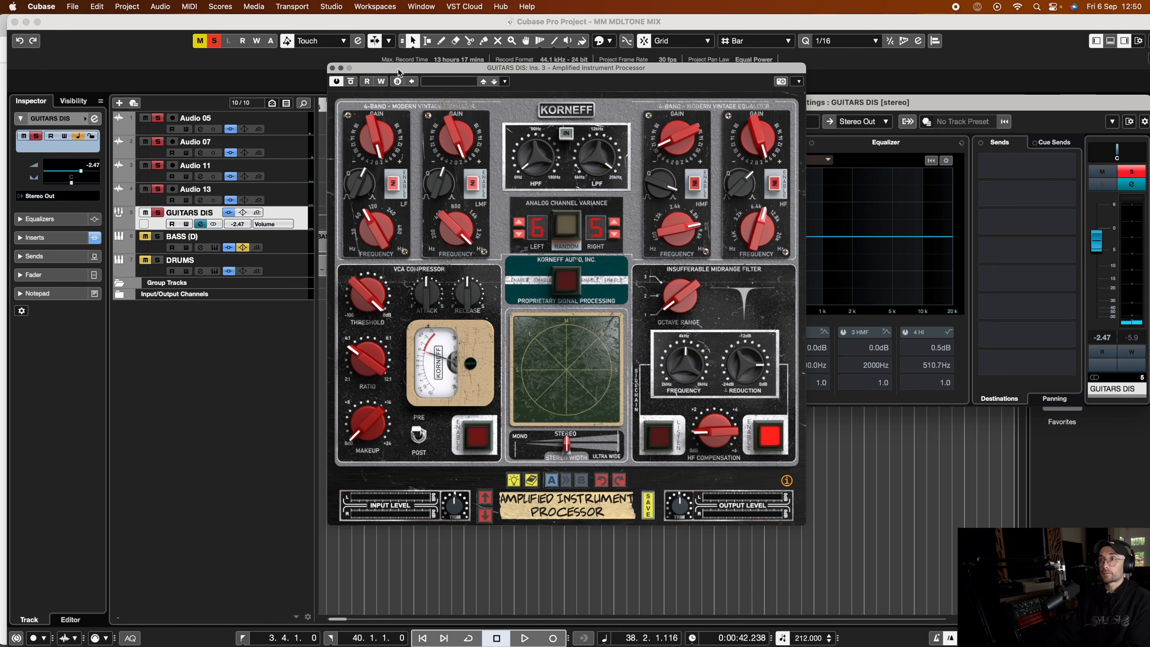
left_click_drag(398, 70, 531, 72)
left_click(368, 103)
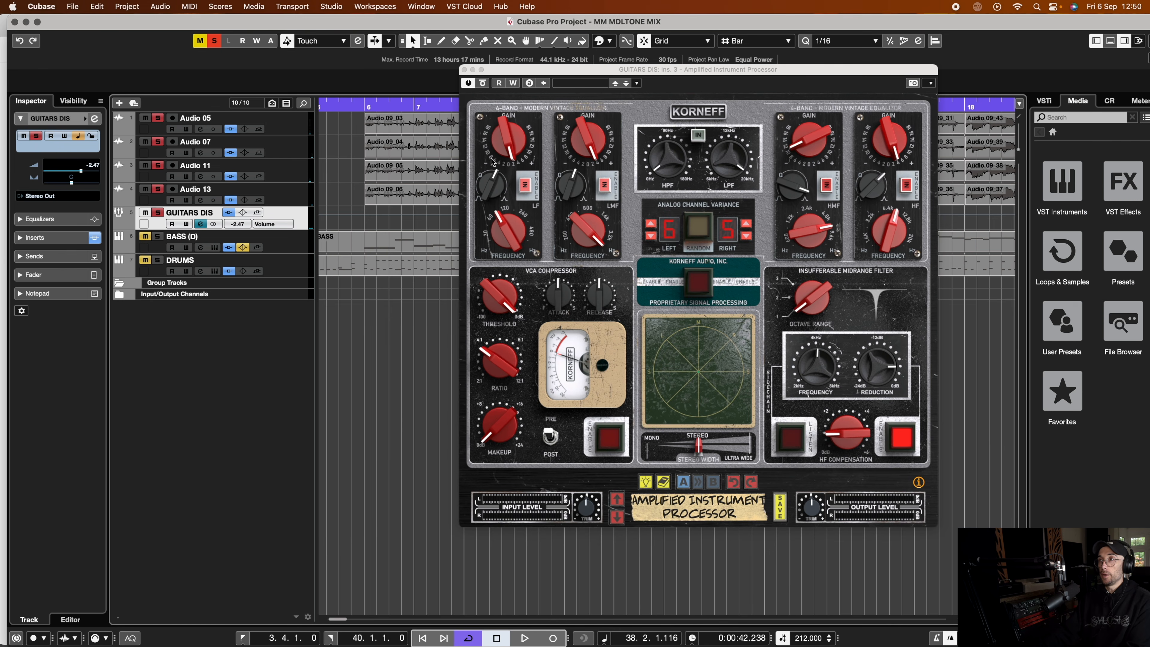
Step: Fine-tune the LF band's gain by ear during playback, settling on 2.42 dB
left_click(505, 223)
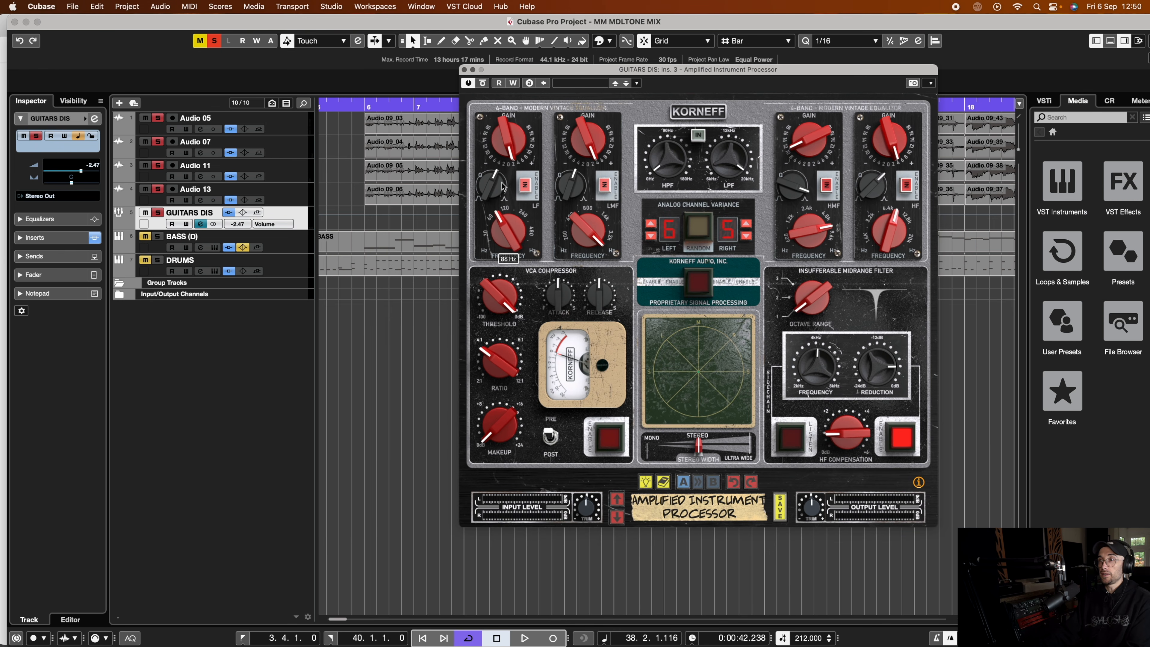
key("space")
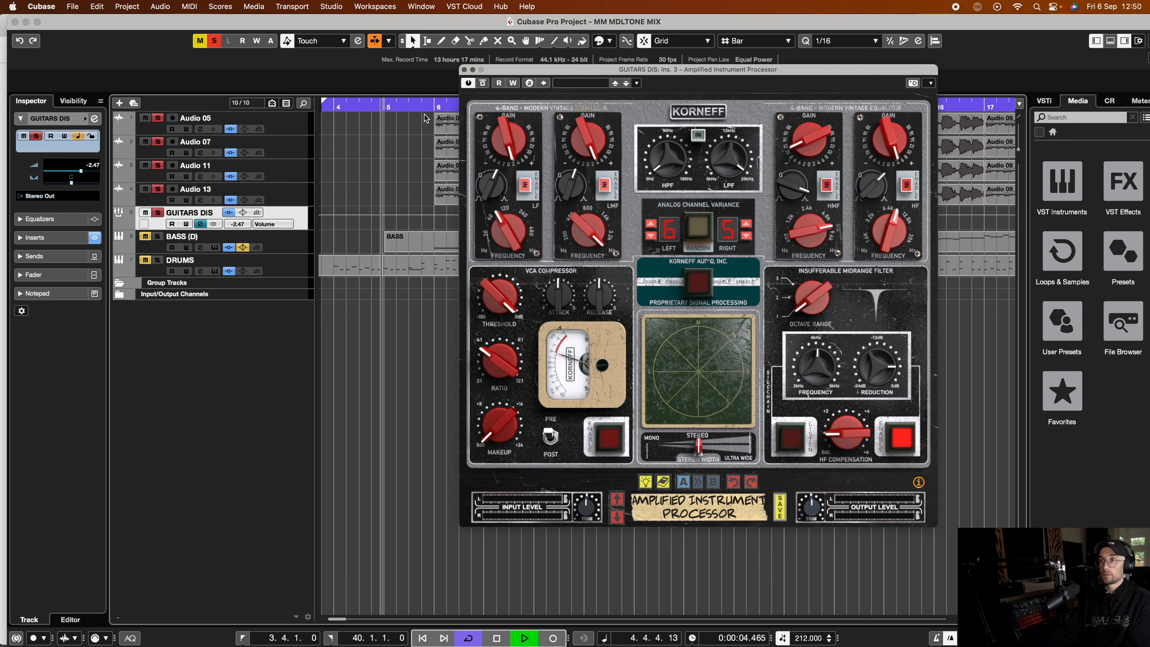
left_click(509, 141)
left_click_drag(507, 136, 507, 150)
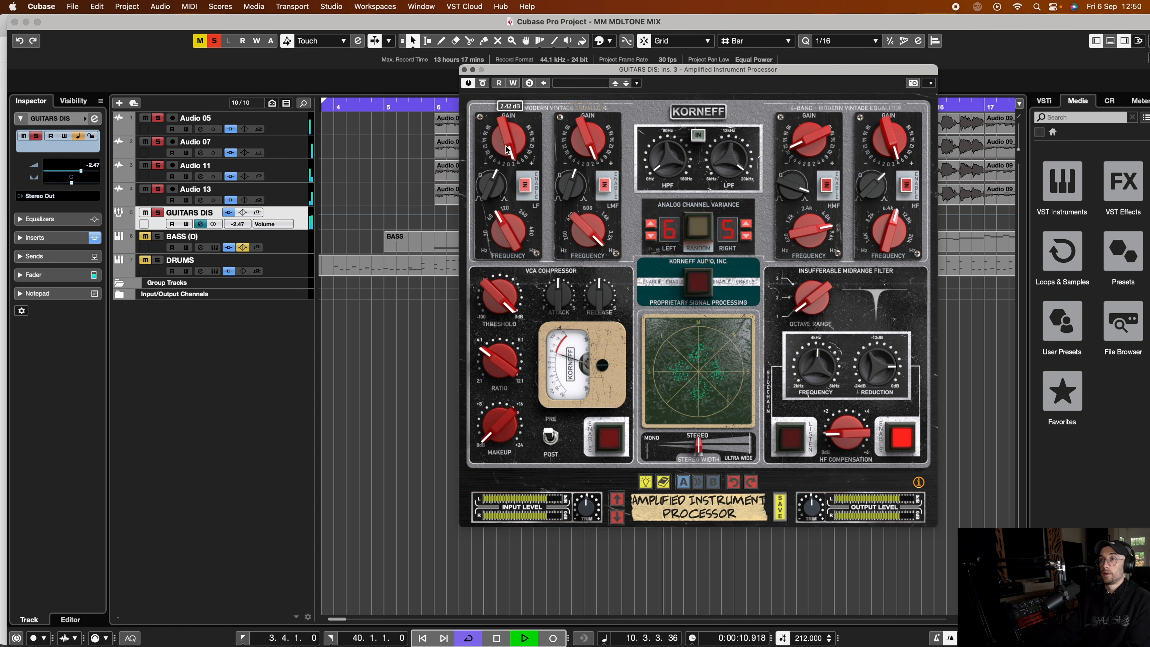
key("space")
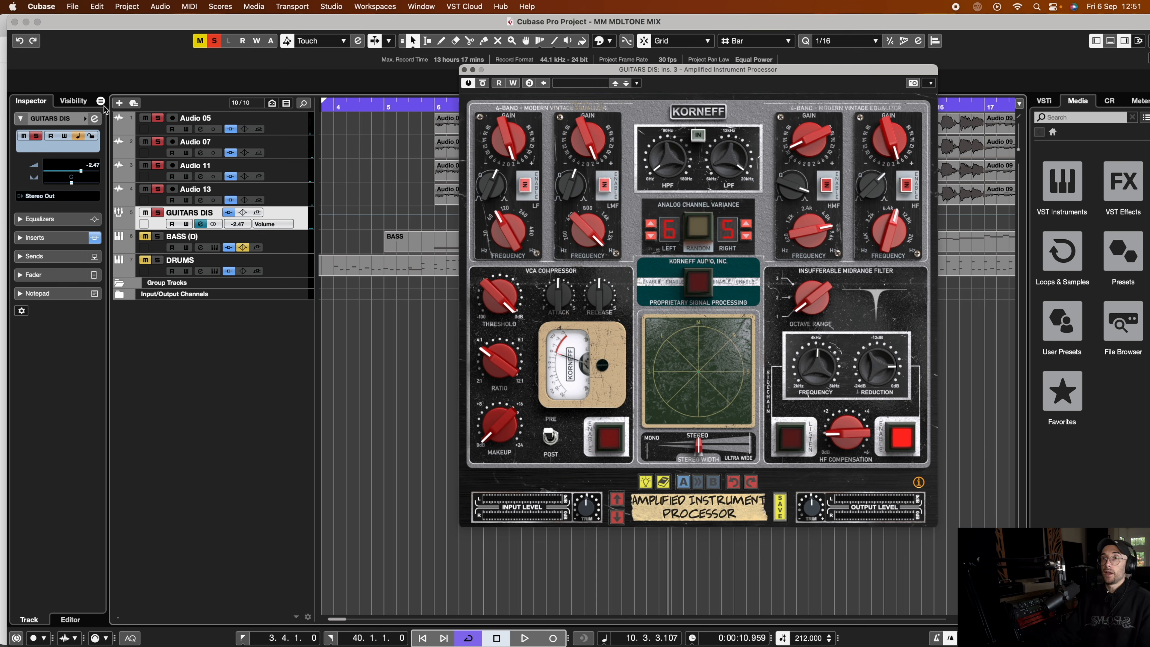
Step: Open the GUITARS DIS channel settings and review the EQ curve of its Pro-Q 3 insert
left_click(95, 119)
left_click(94, 119)
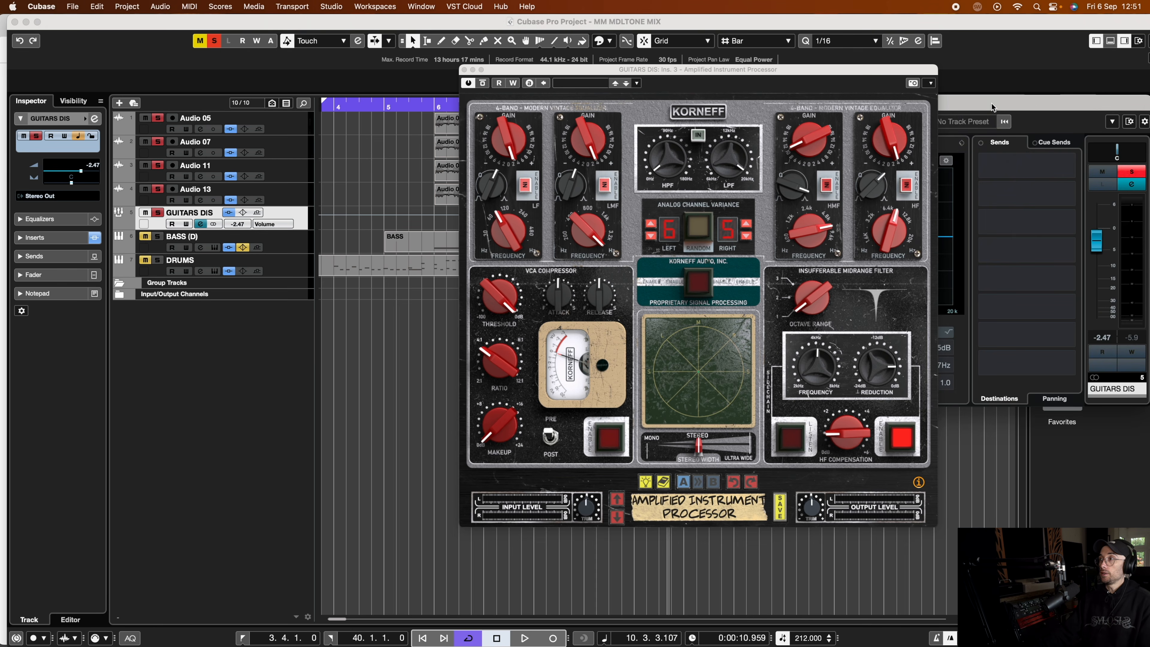
left_click_drag(991, 103, 642, 92)
left_click(193, 164)
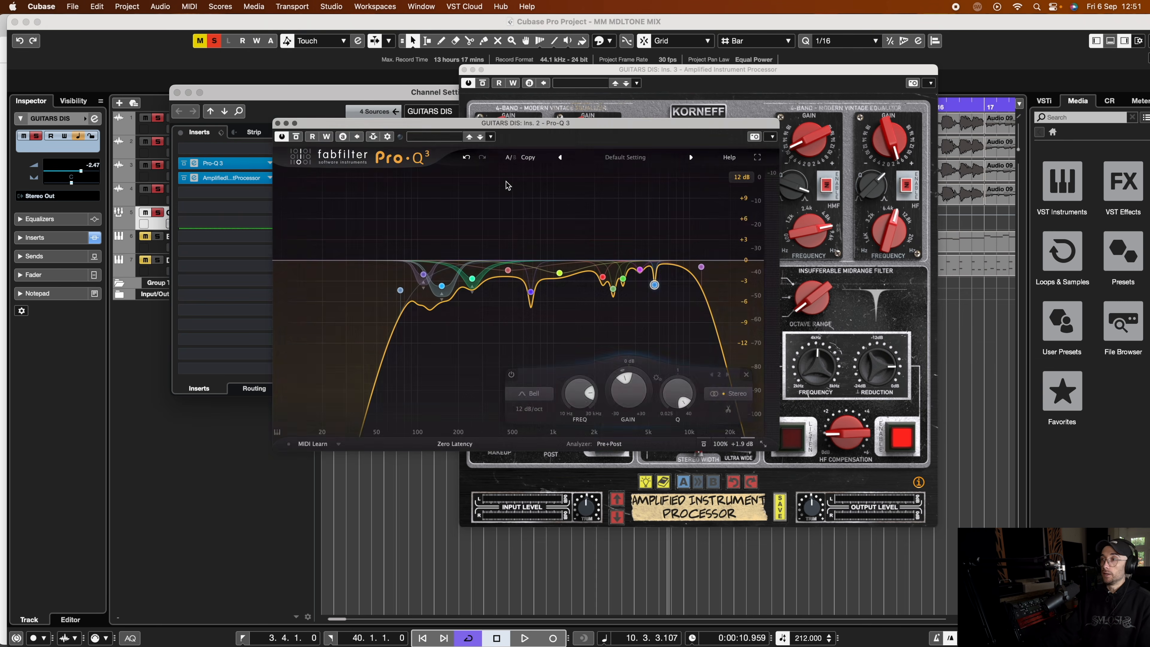
mouse_move(625, 282)
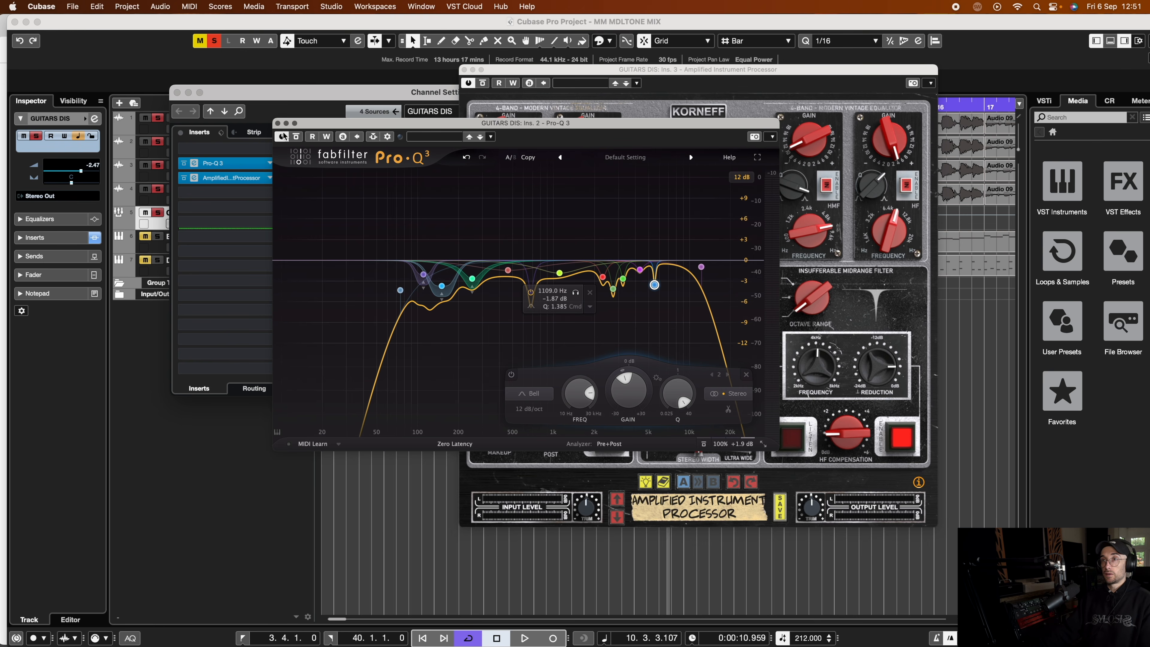
left_click(277, 123)
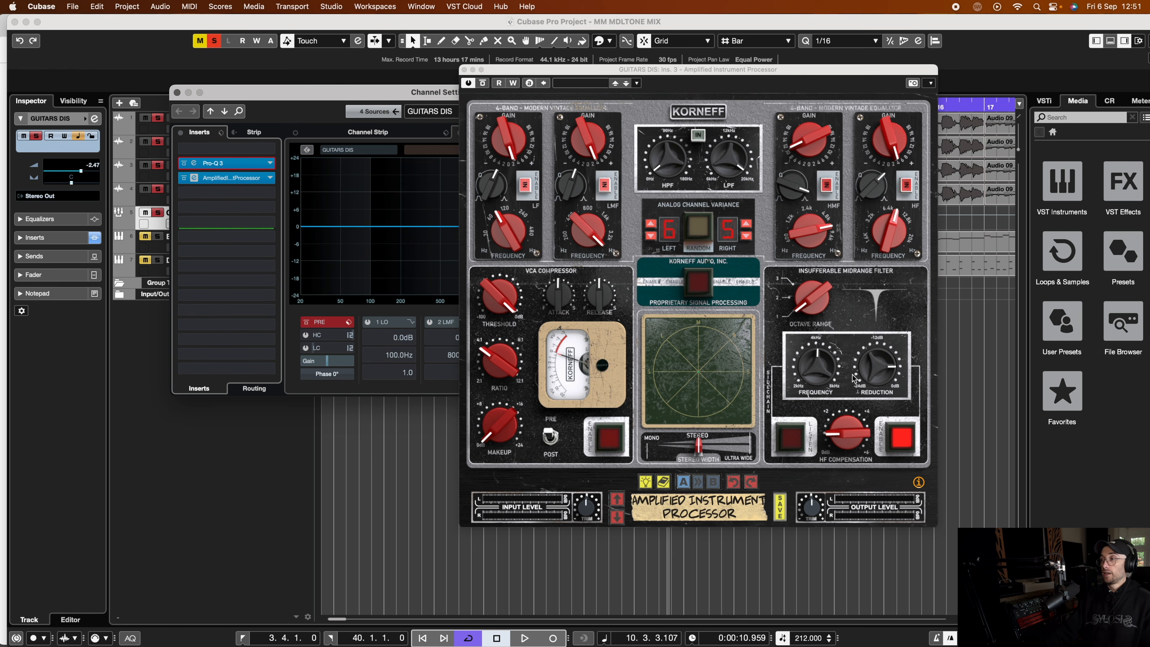
Step: Check the midrange filter's frequency against the guitar group's Pro-Q 3 curve, then close the channel settings
left_click(818, 365)
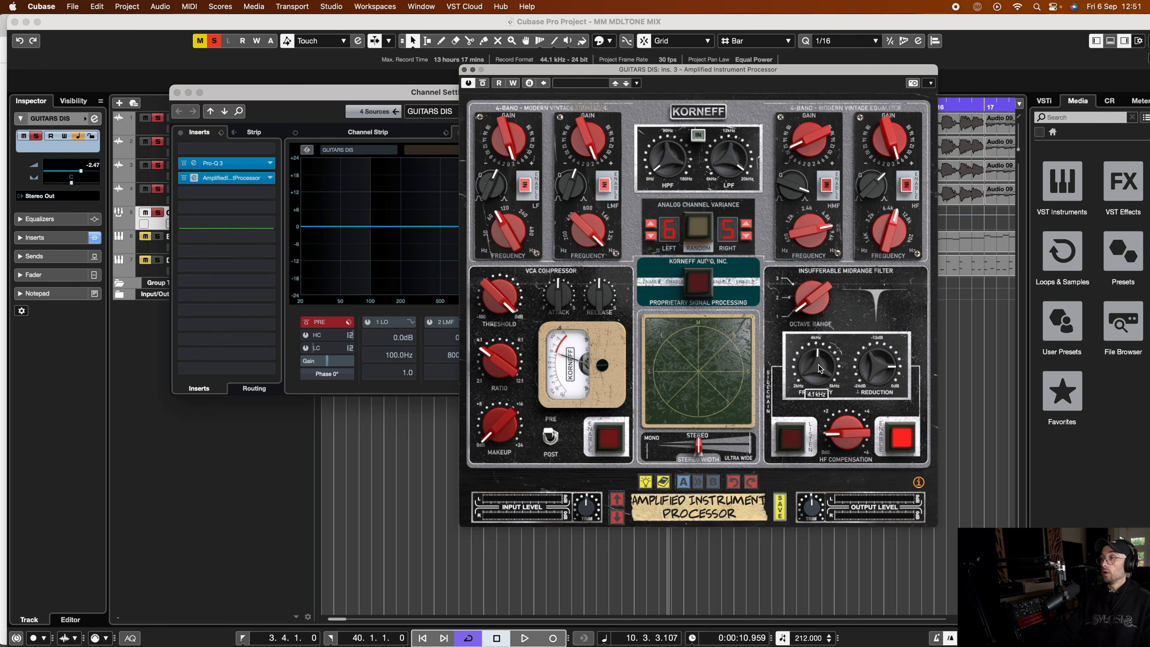
left_click(193, 163)
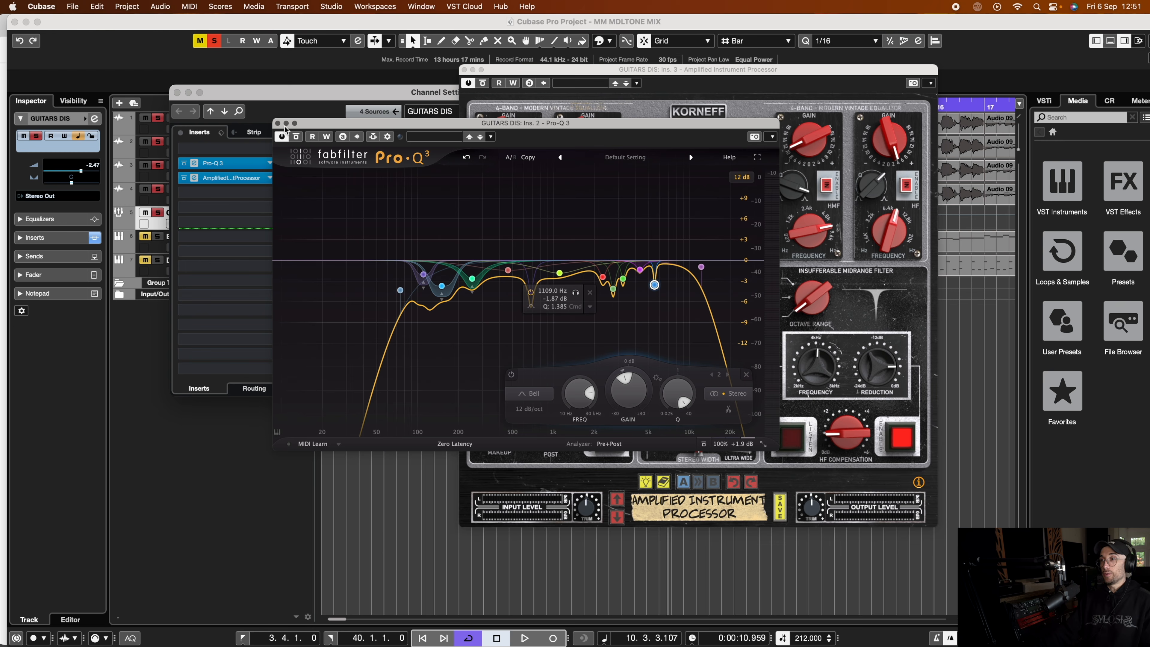
left_click(177, 92)
left_click(890, 361)
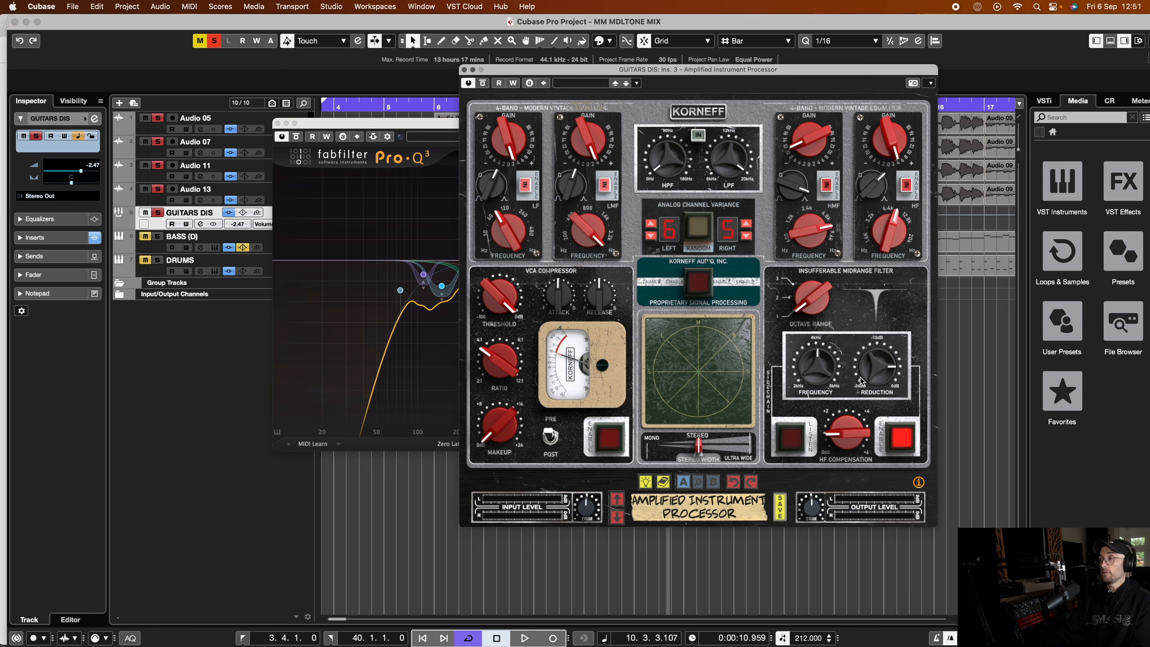
Step: Toggle the Insufferable Midrange Filter and audition its reduction during playback, trying -19.3 dB
left_click(898, 437)
key("space")
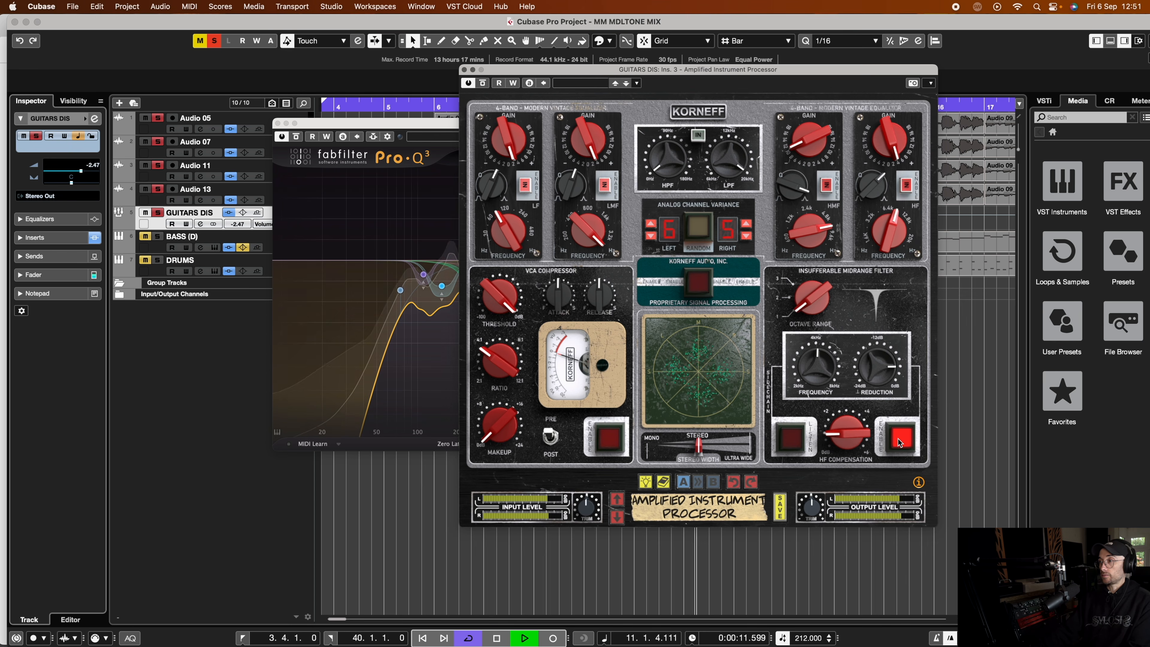
left_click(898, 439)
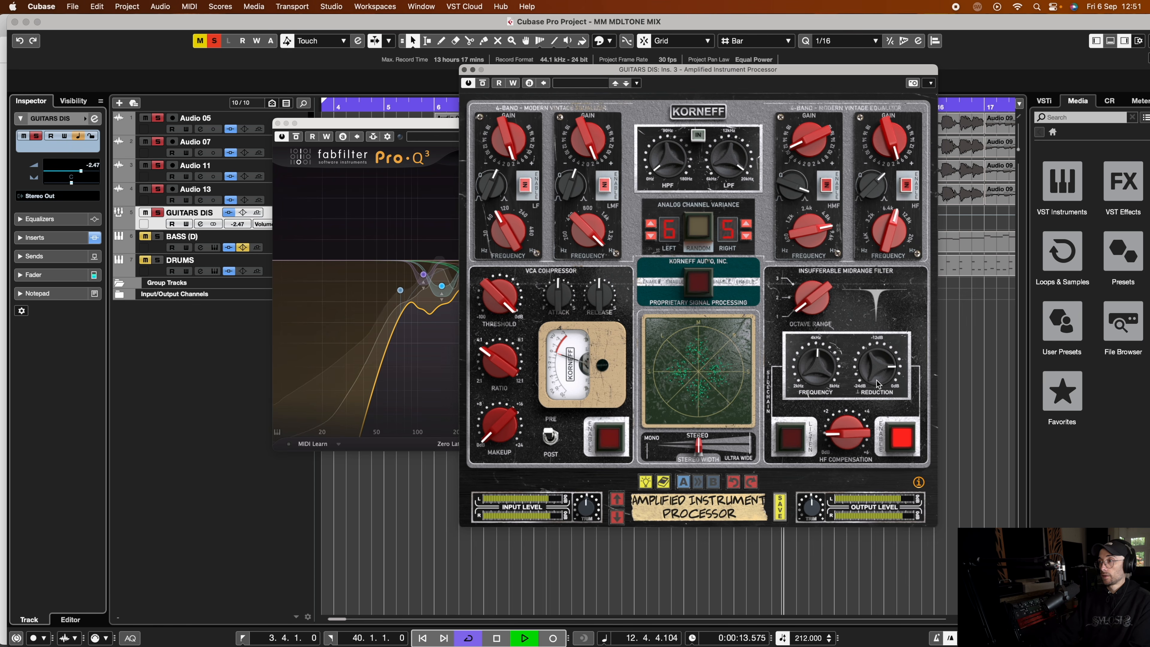
left_click_drag(876, 368, 877, 317)
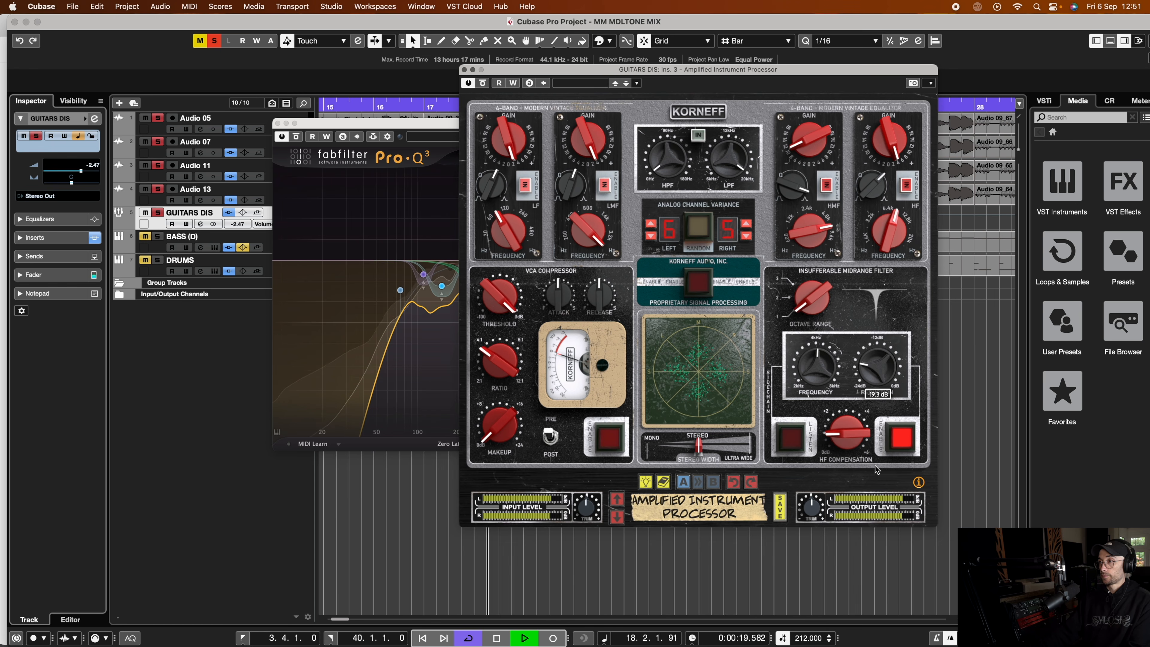
key("space")
left_click_drag(880, 359, 880, 373)
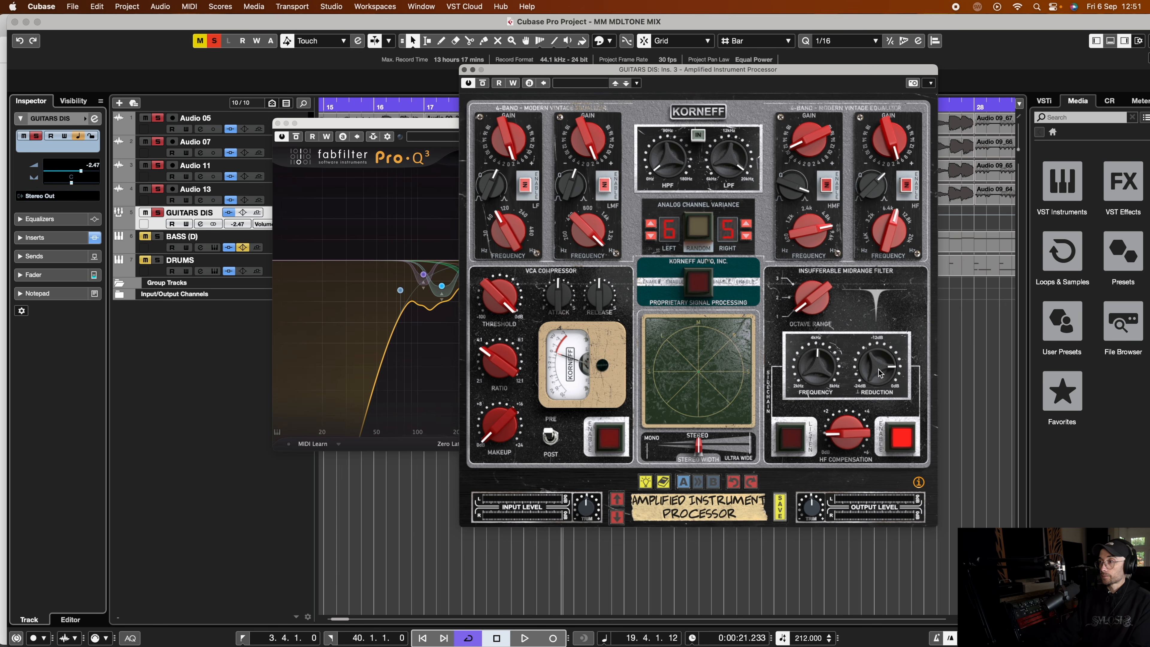
Step: Close the Amplified Instrument Processor and Pro-Q 3 windows and take the GUITARS DIS group out of solo
left_click(472, 70)
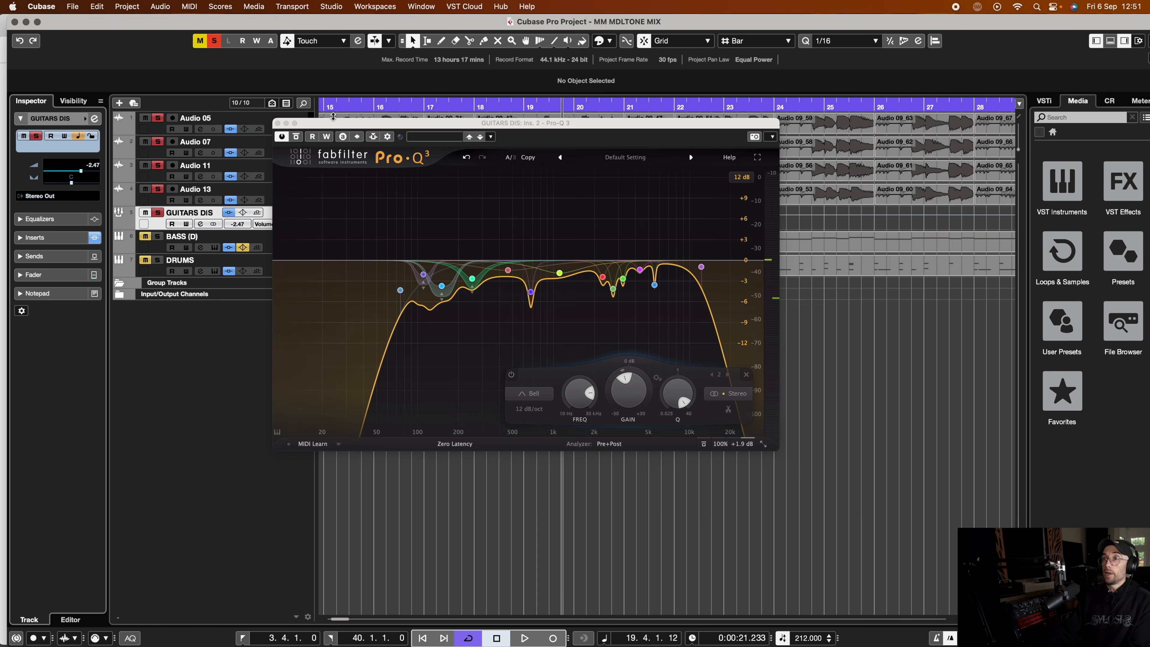
left_click(278, 124)
left_click(158, 212)
scroll(478, 179, "left", 15)
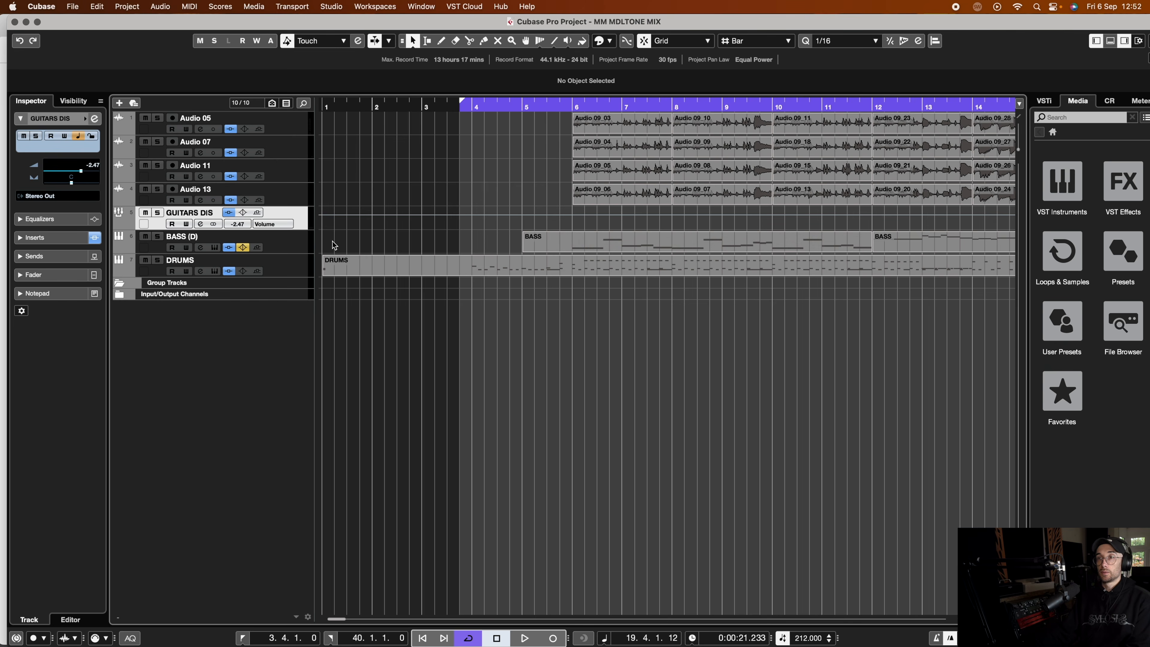
Step: Select the BASS (D) track and review its UmanskyBass instrument in Kontakt
left_click(303, 245)
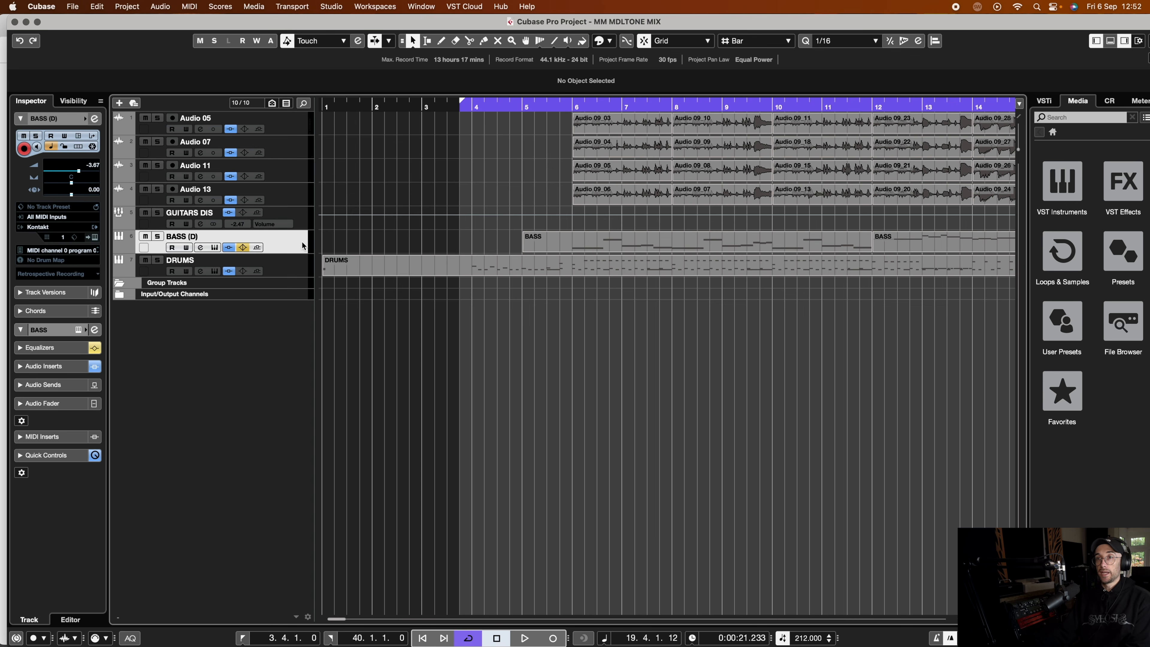
left_click(94, 236)
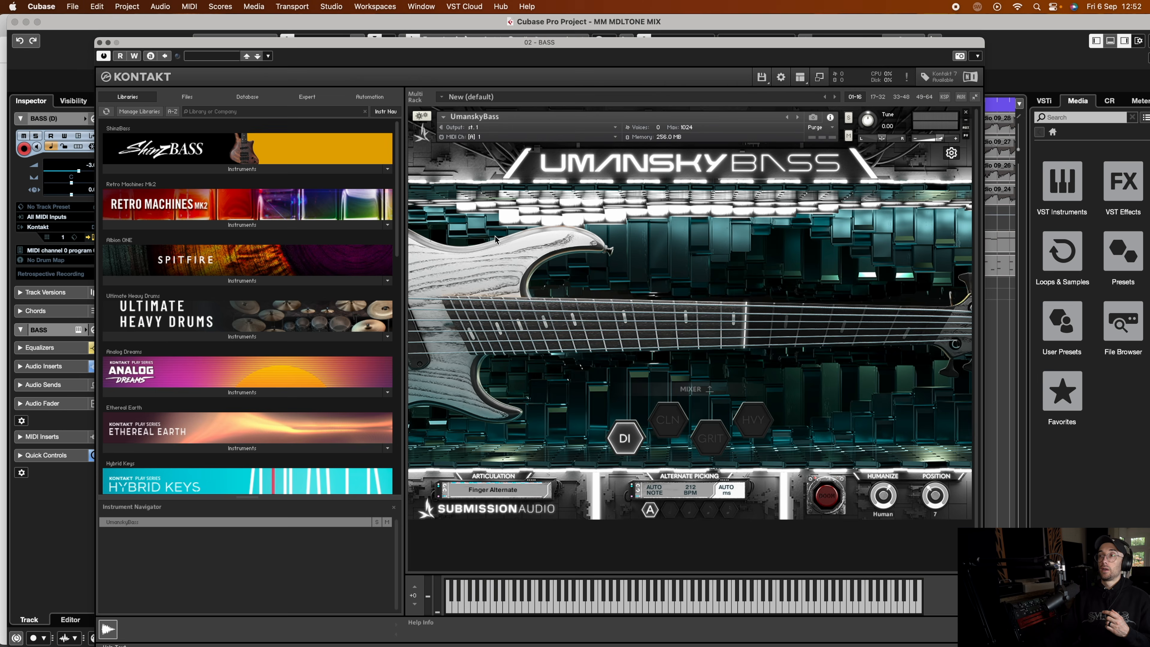
left_click(99, 42)
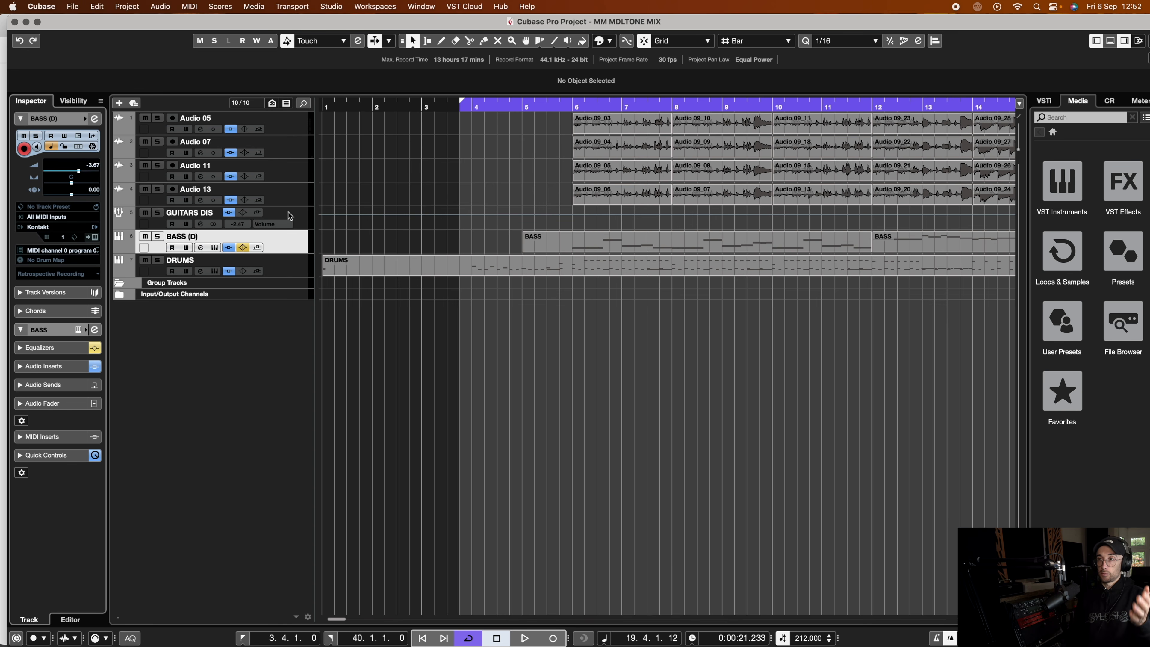
Step: Select the BASS part starting at bar 5 and recheck the articulation and DI settings in UmanskyBass
left_click(488, 263)
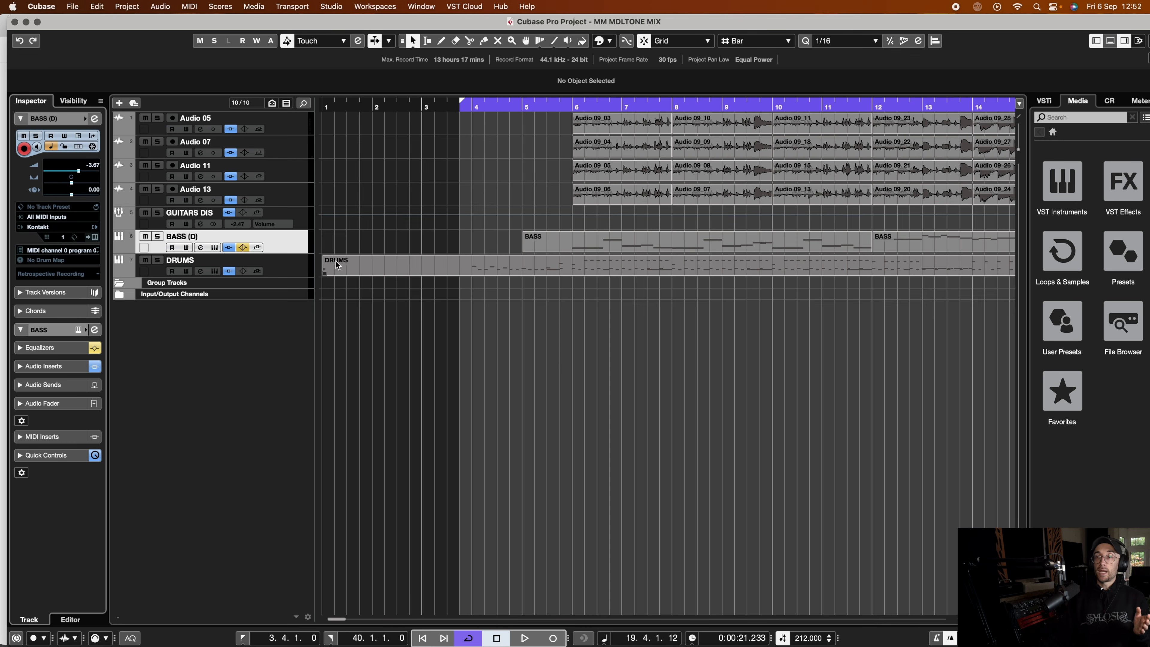
scroll(496, 249, "right", 3)
scroll(497, 248, "left", 1)
scroll(496, 248, "right", 1)
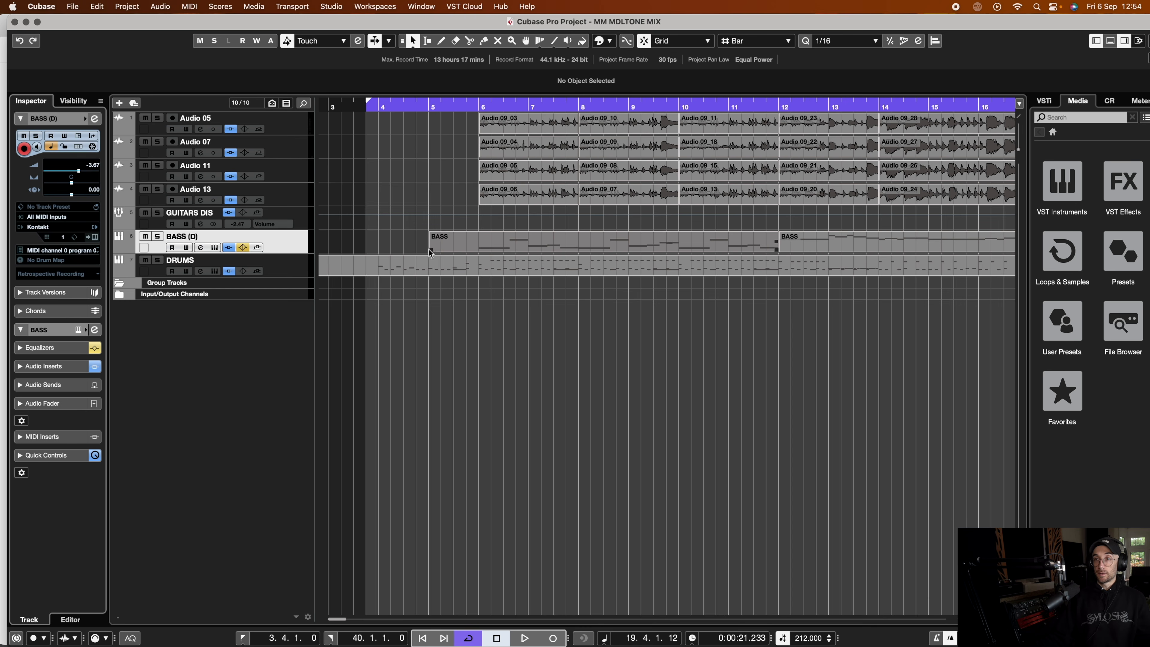
left_click(454, 249)
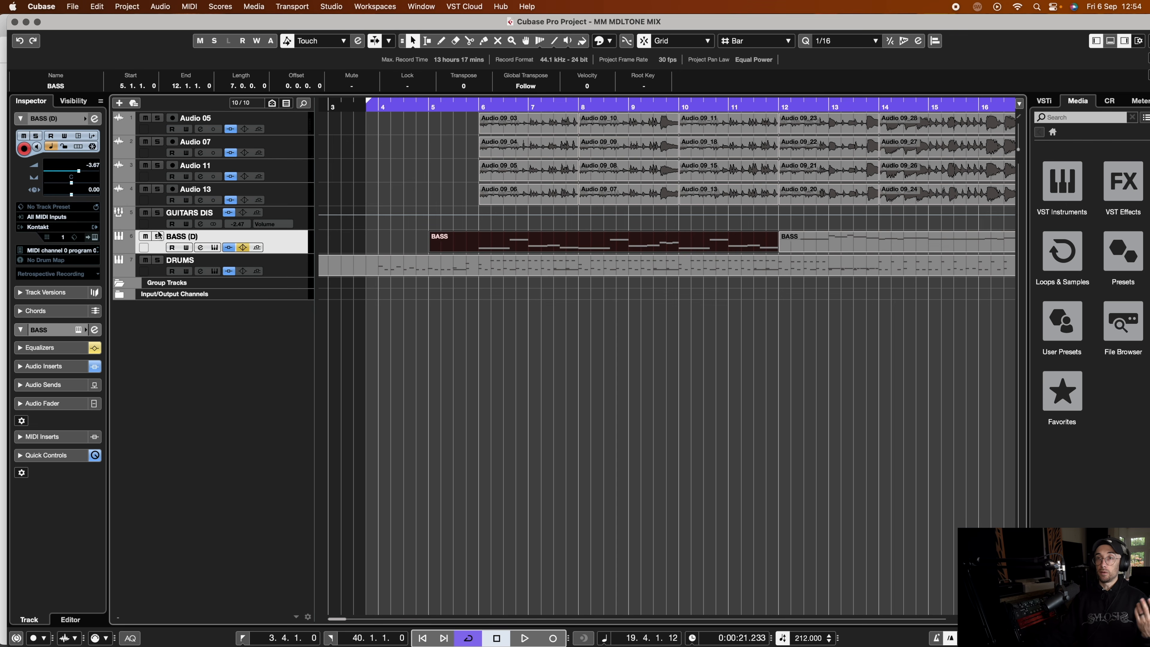
left_click(95, 237)
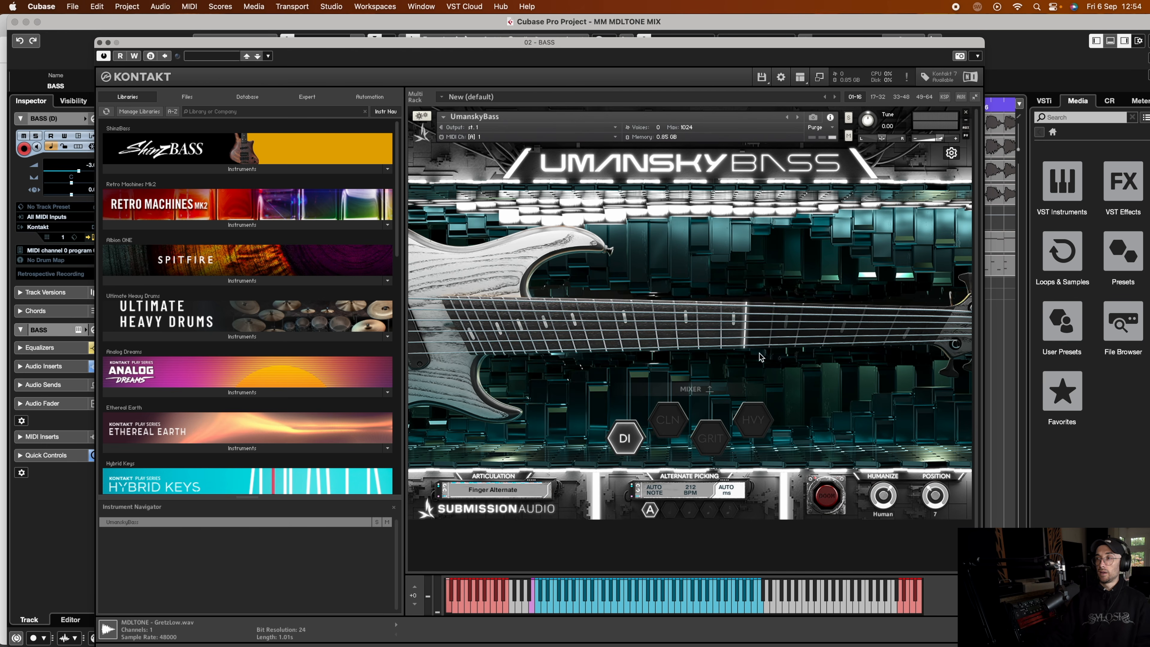
left_click(100, 42)
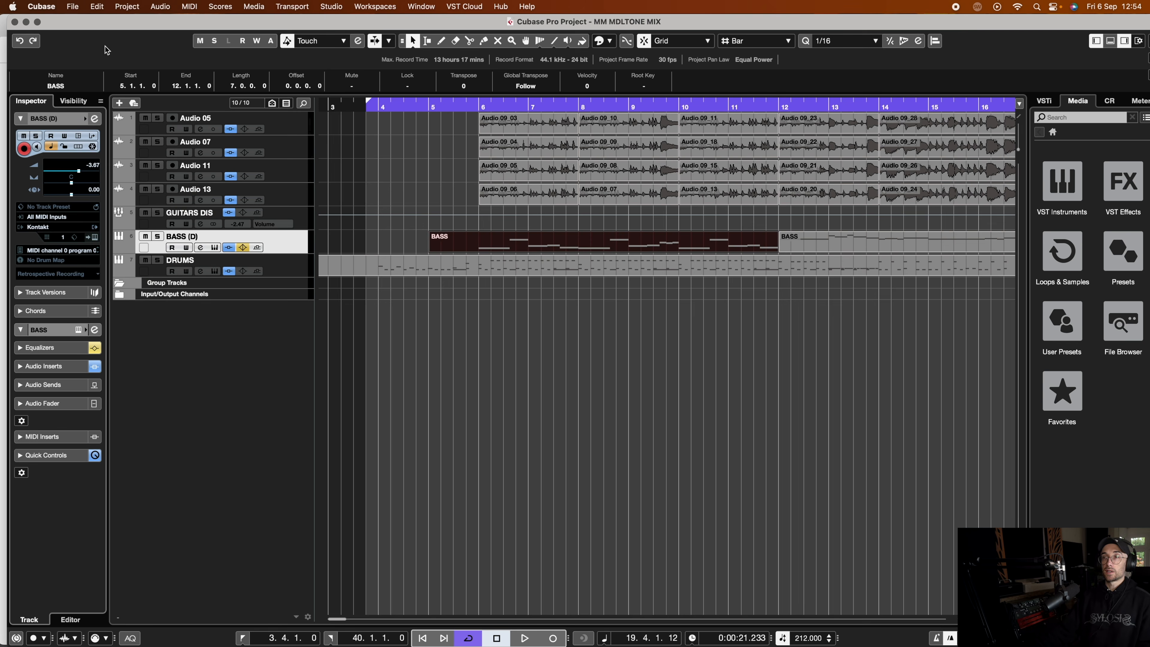
Step: Place the playhead at bar 6, solo the BASS (D) track and open its channel settings clear of the track list
left_click(479, 105)
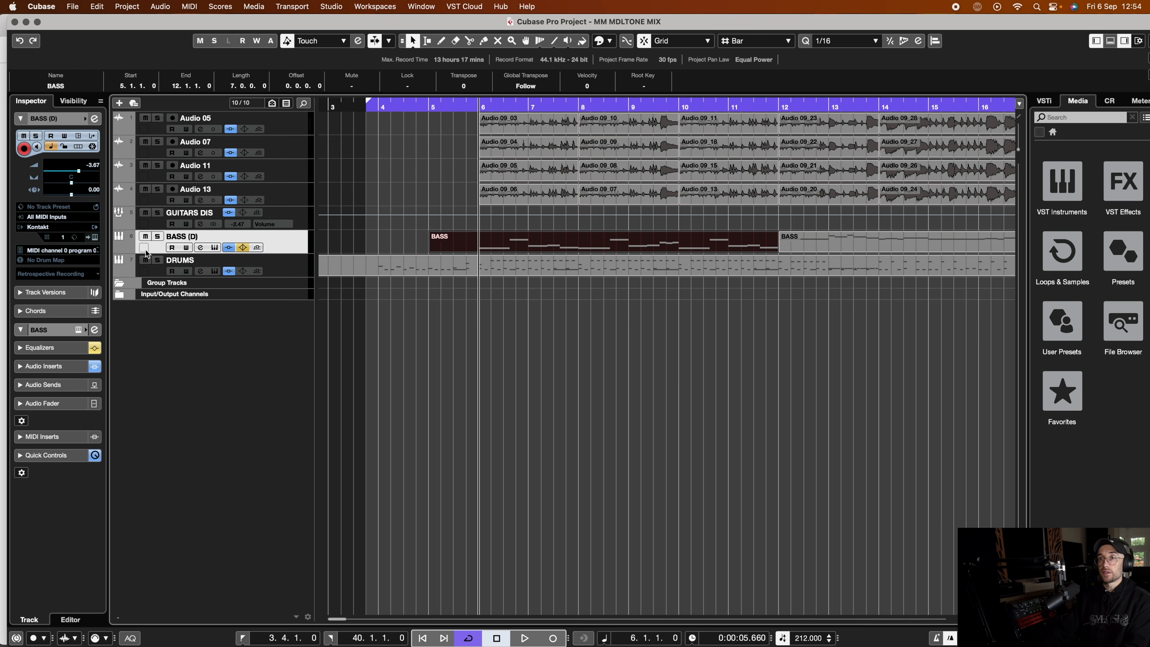
left_click(156, 236)
left_click(94, 119)
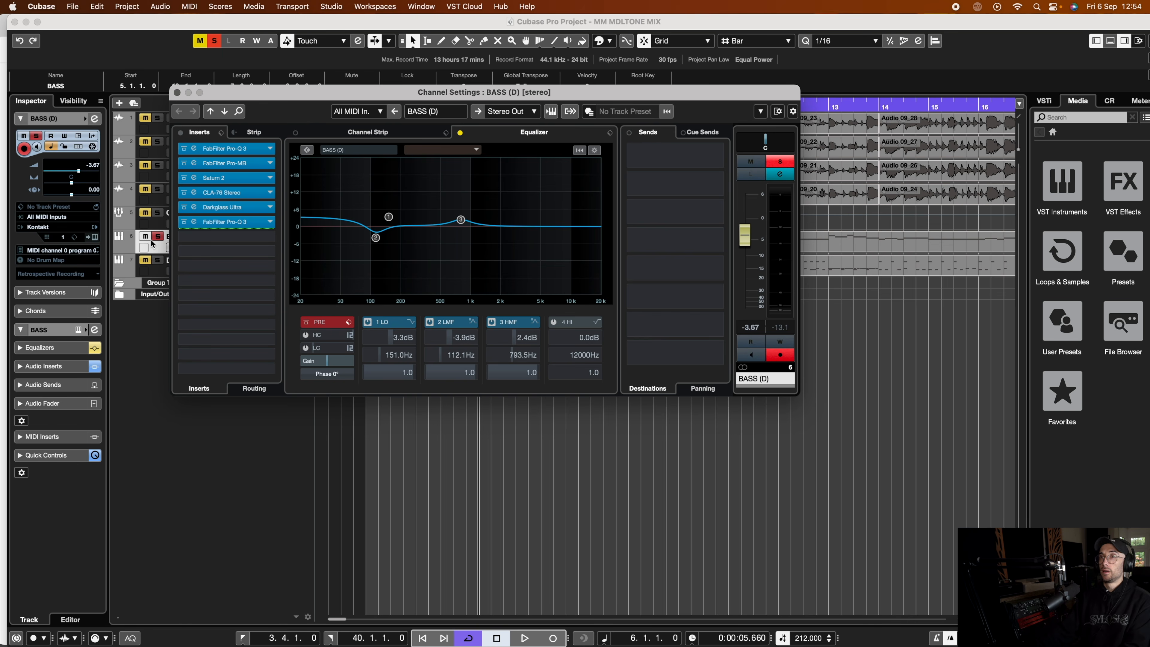
left_click_drag(340, 92, 690, 115)
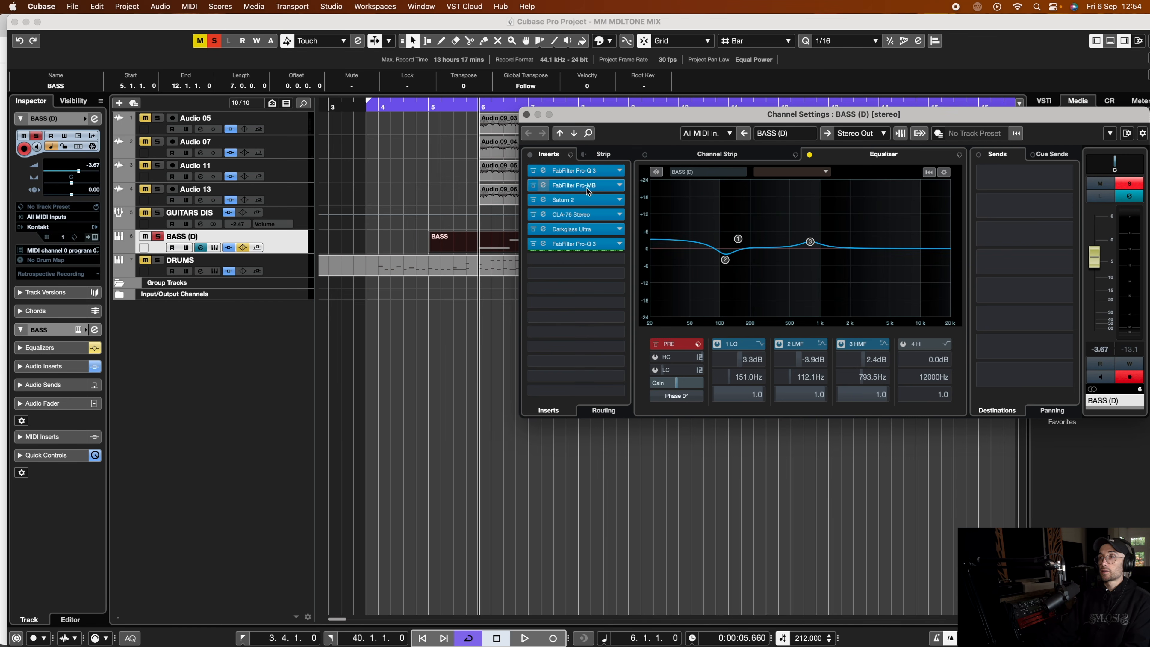
Step: Examine the bands of the bass track's first Pro-Q 3 insert during playback, then close it
left_click(539, 169)
key("space")
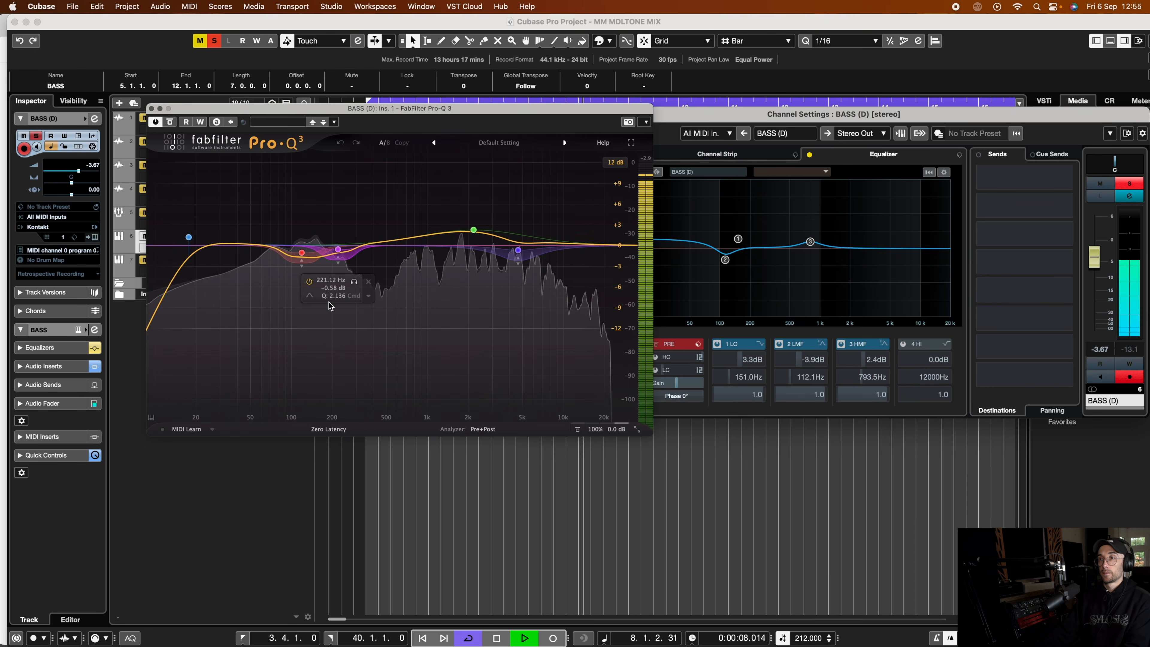
key("space")
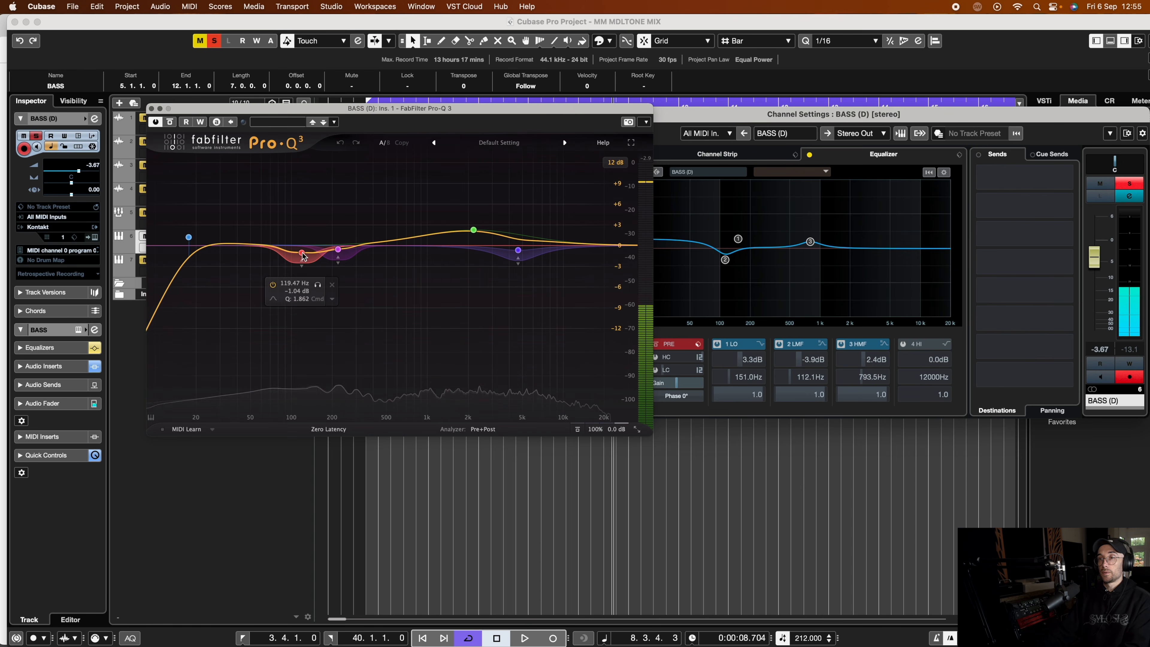
left_click(152, 108)
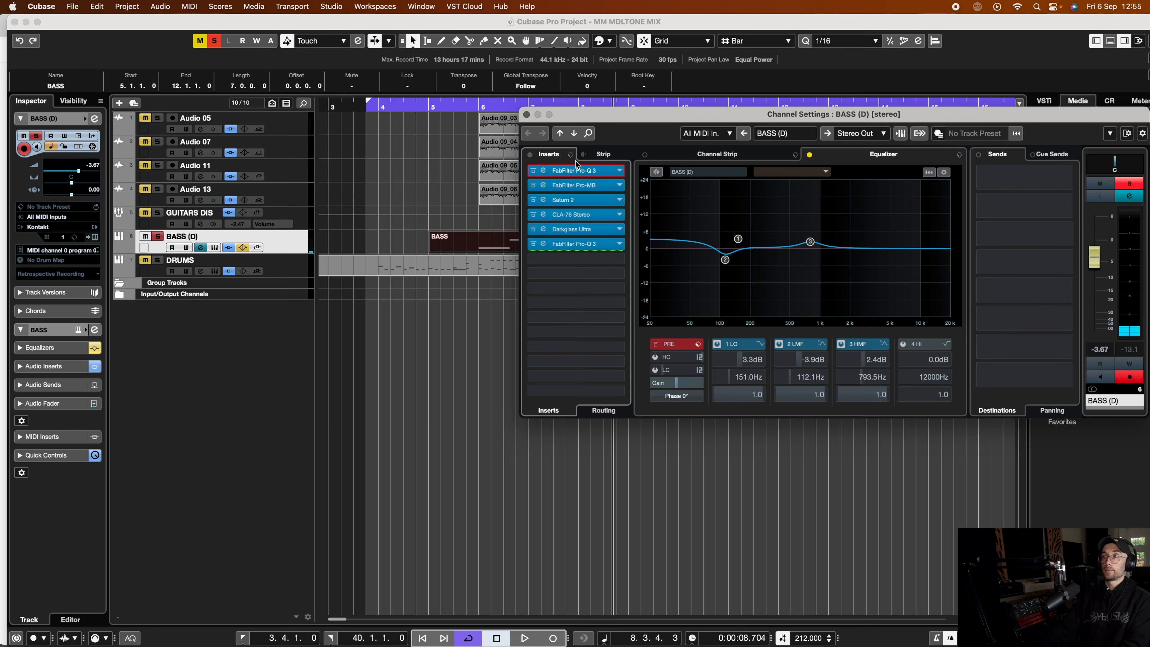
Step: Open the bass track's FabFilter Pro-MB insert and examine its four compression bands during playback
left_click(544, 185)
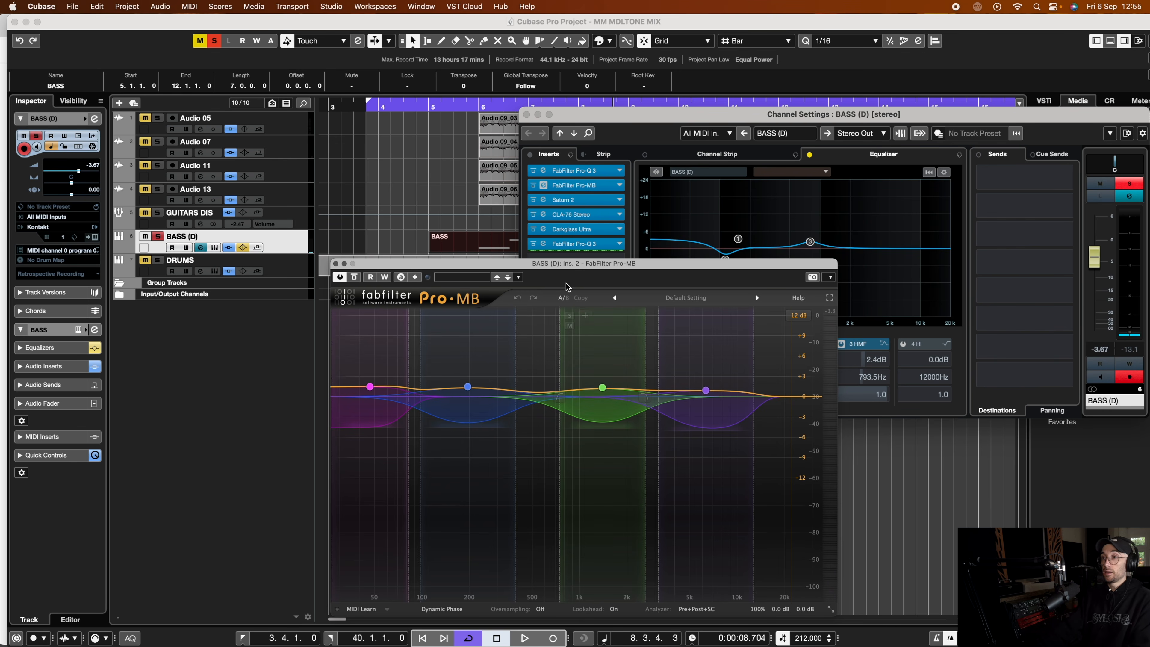
left_click_drag(588, 275, 586, 175)
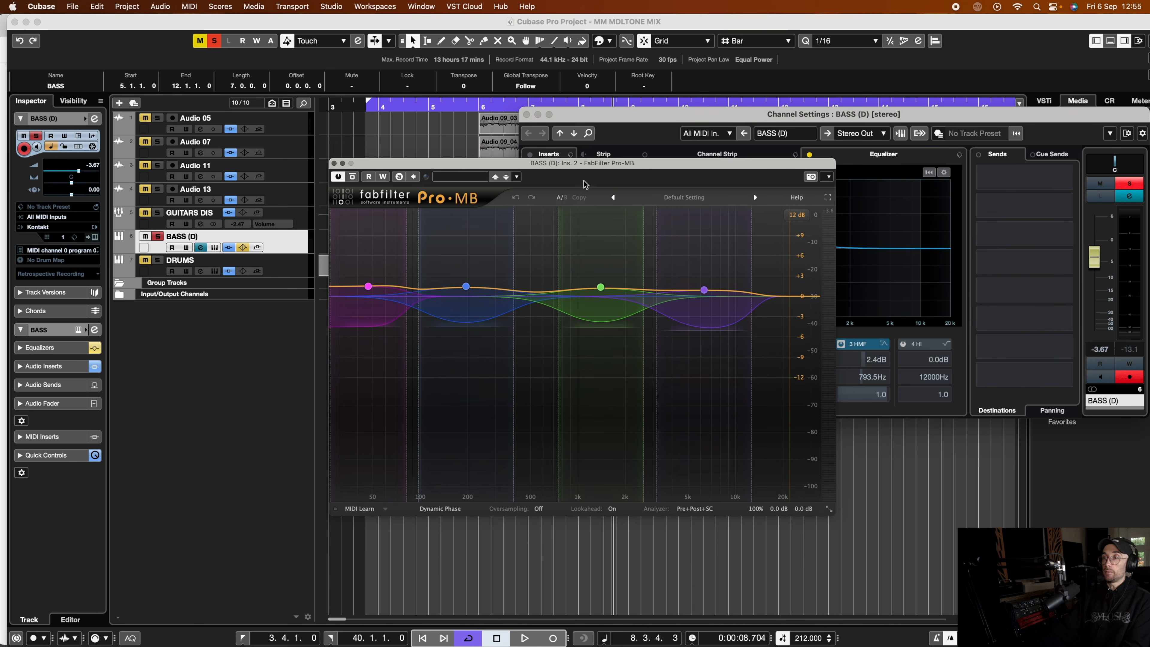
key("space")
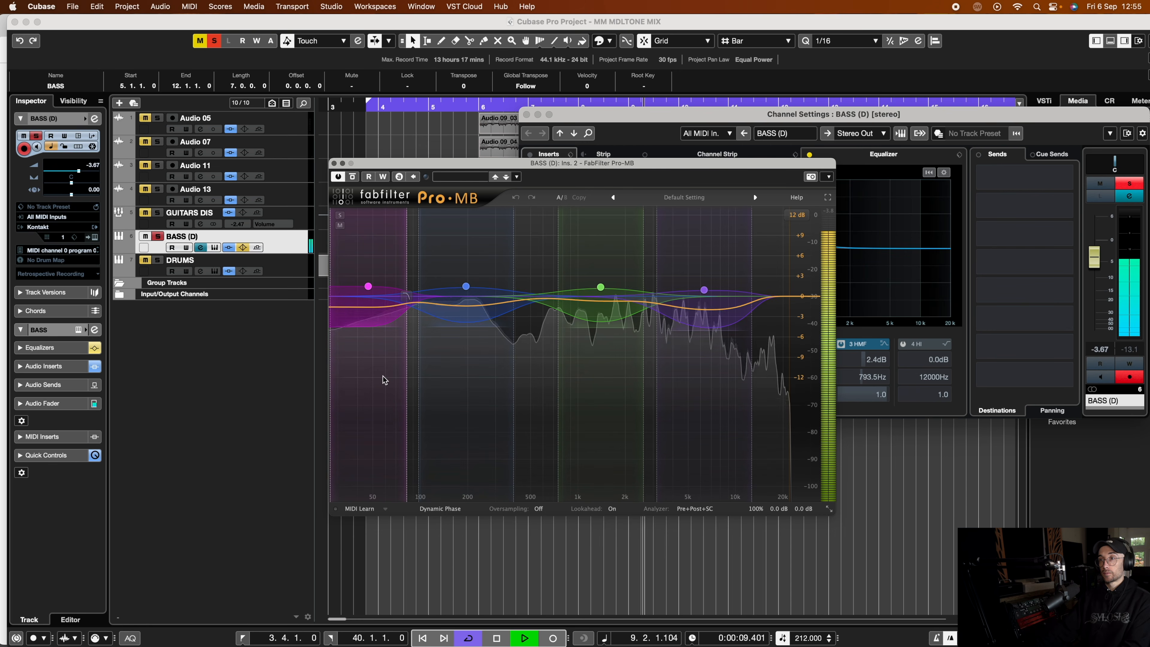
key("space")
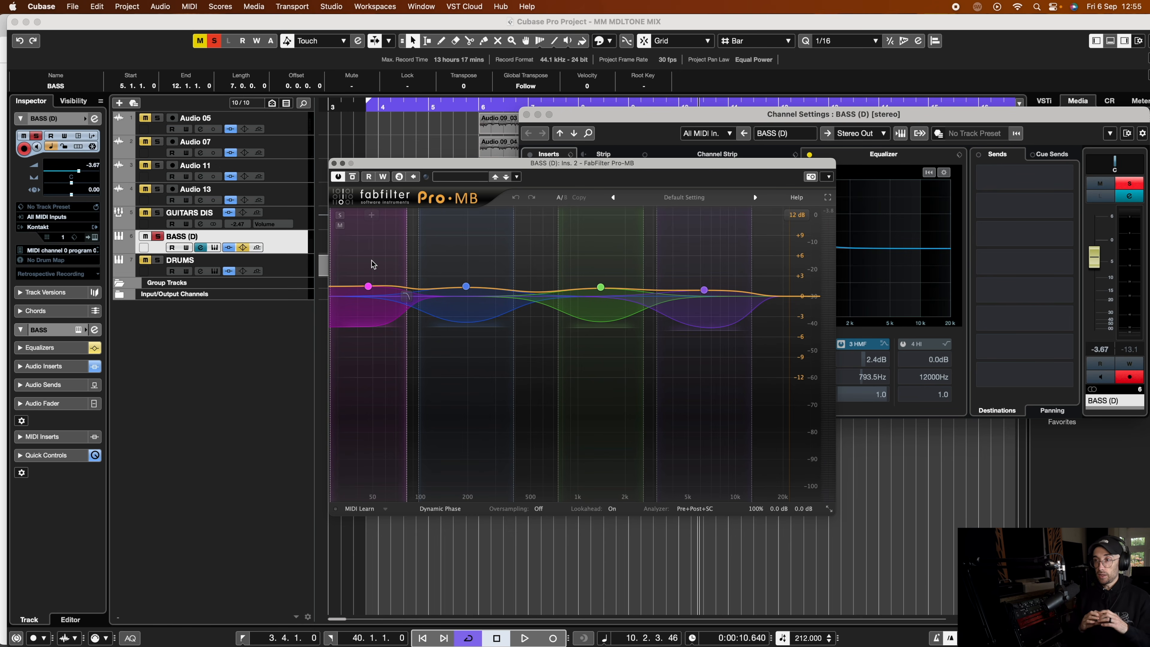
Step: Examine the threshold, range and output settings of Pro-MB's lowest band during playback, then close the plugin
mouse_move(369, 285)
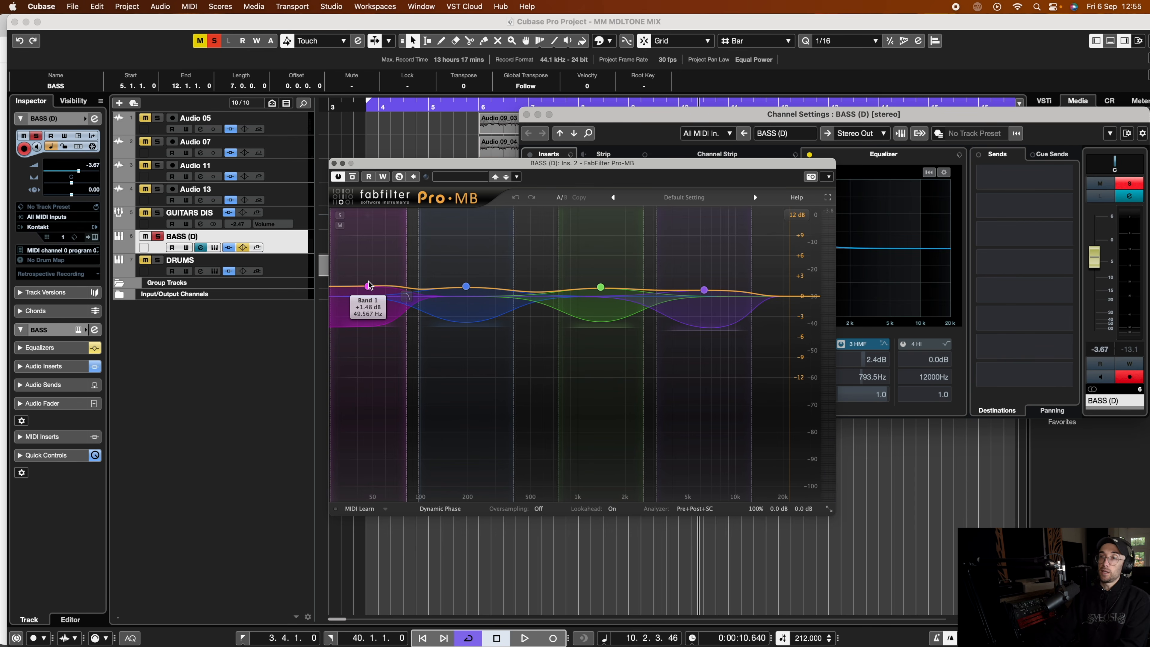
left_click(368, 286)
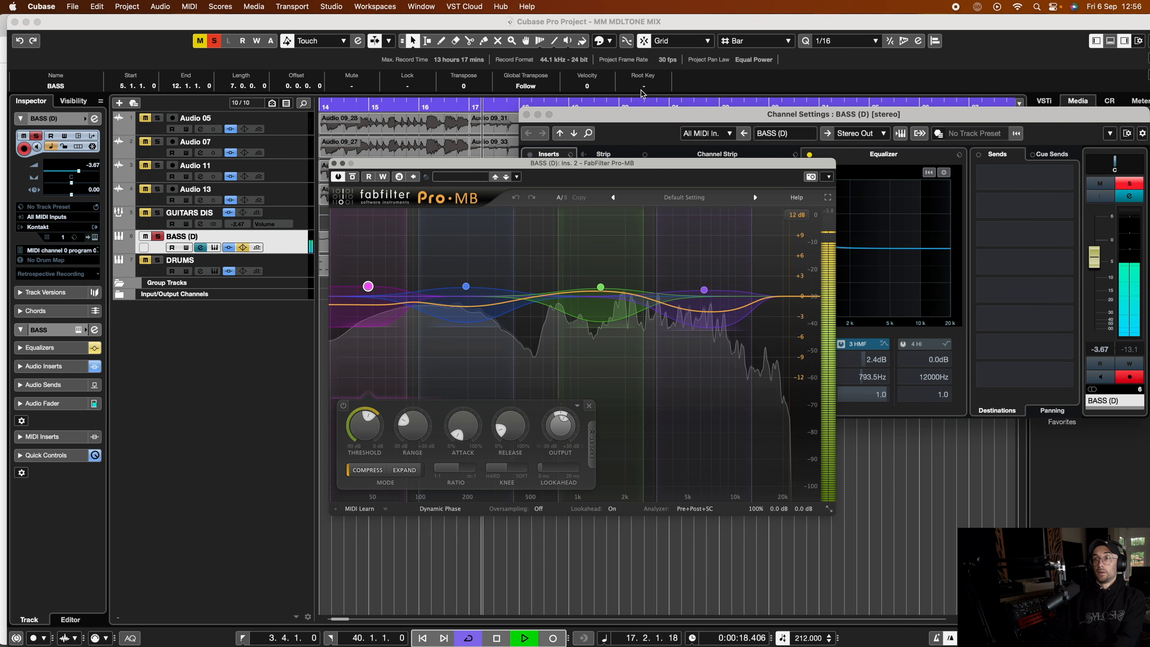
key("space")
left_click(334, 163)
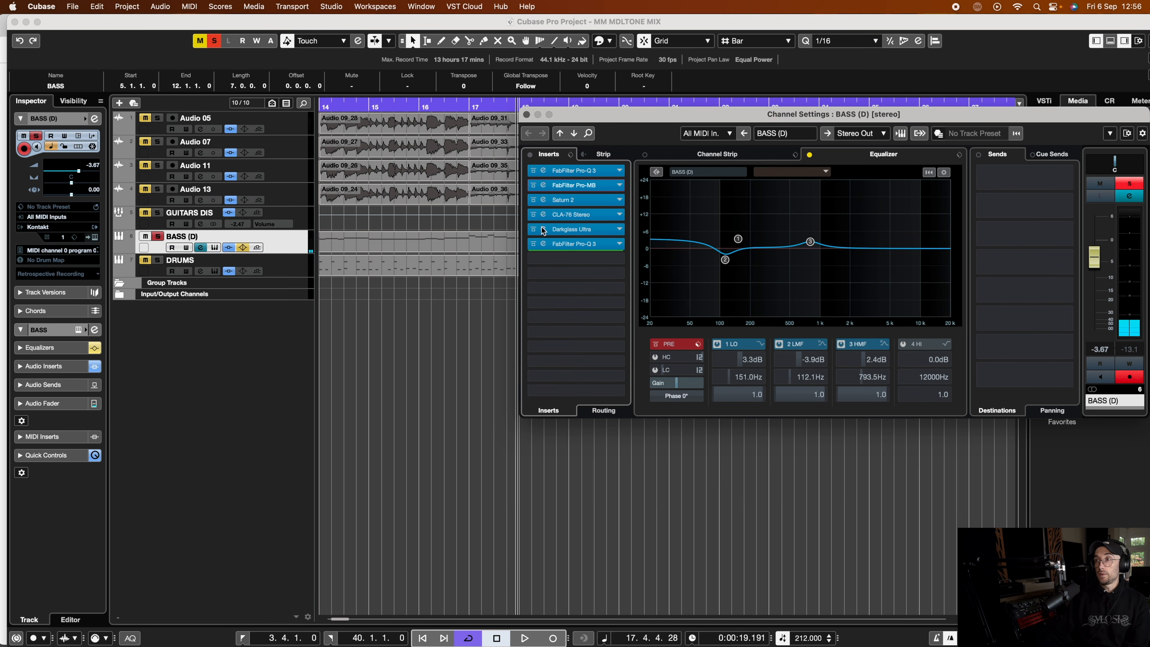
Step: Open the bass track's Saturn 2 insert clear of the list and bypass CLA-76 Stereo, Darkglass Ultra and the last Pro-Q 3 for playback
left_click(540, 199)
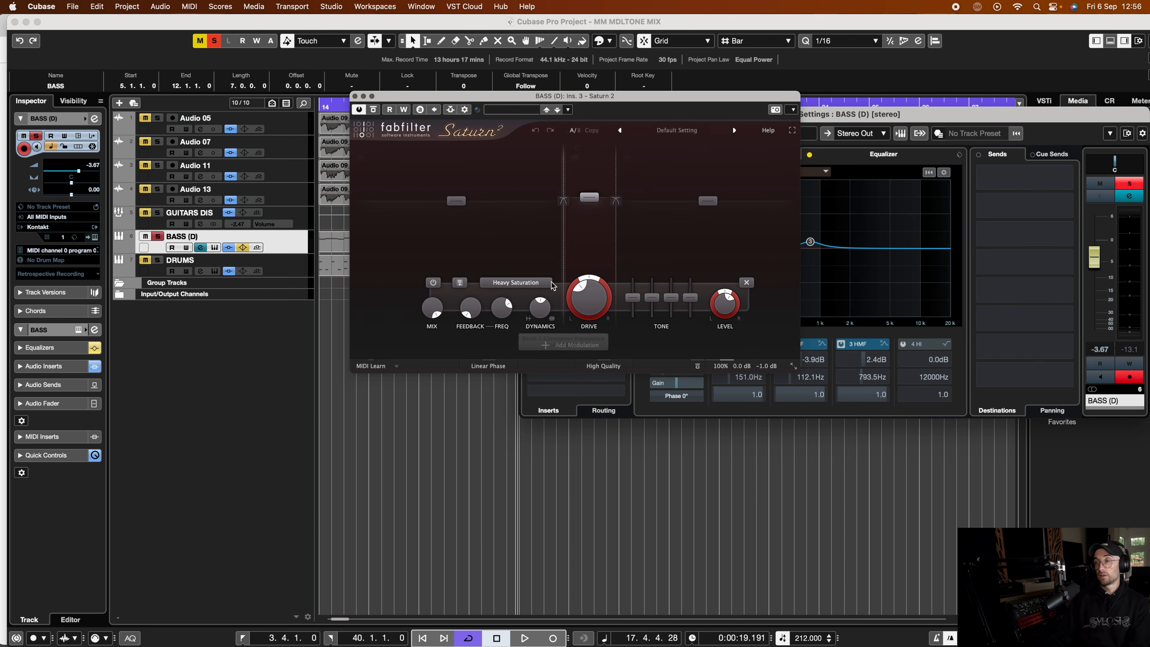
left_click_drag(481, 102, 649, 261)
left_click(533, 244)
left_click(533, 229)
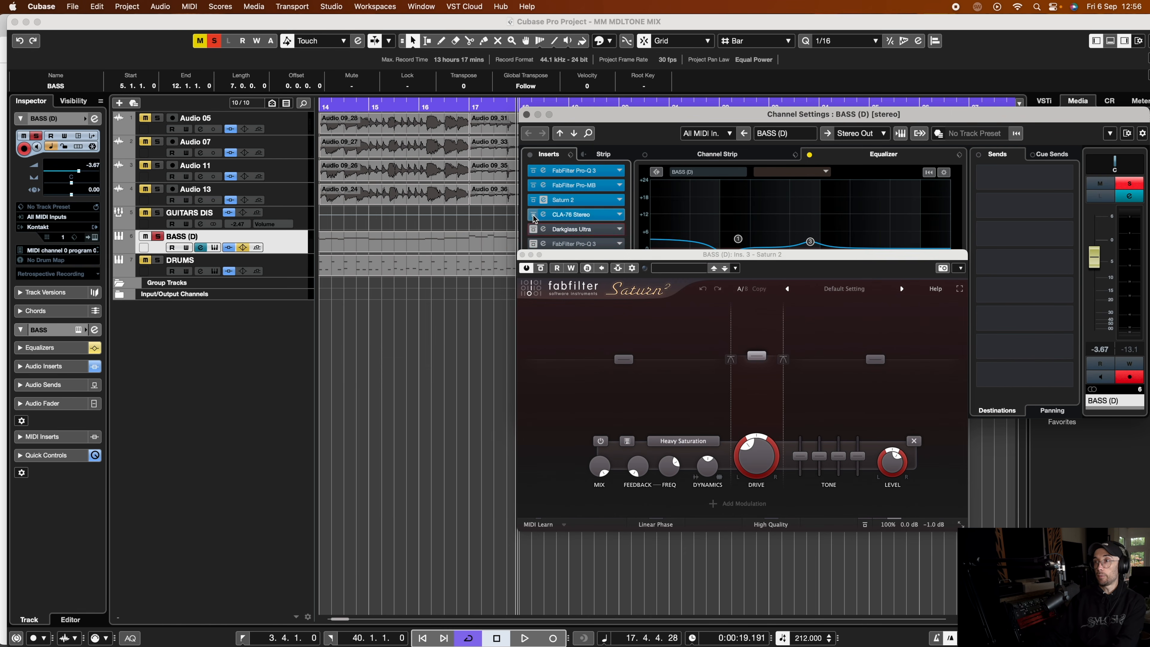
left_click(533, 214)
key("space")
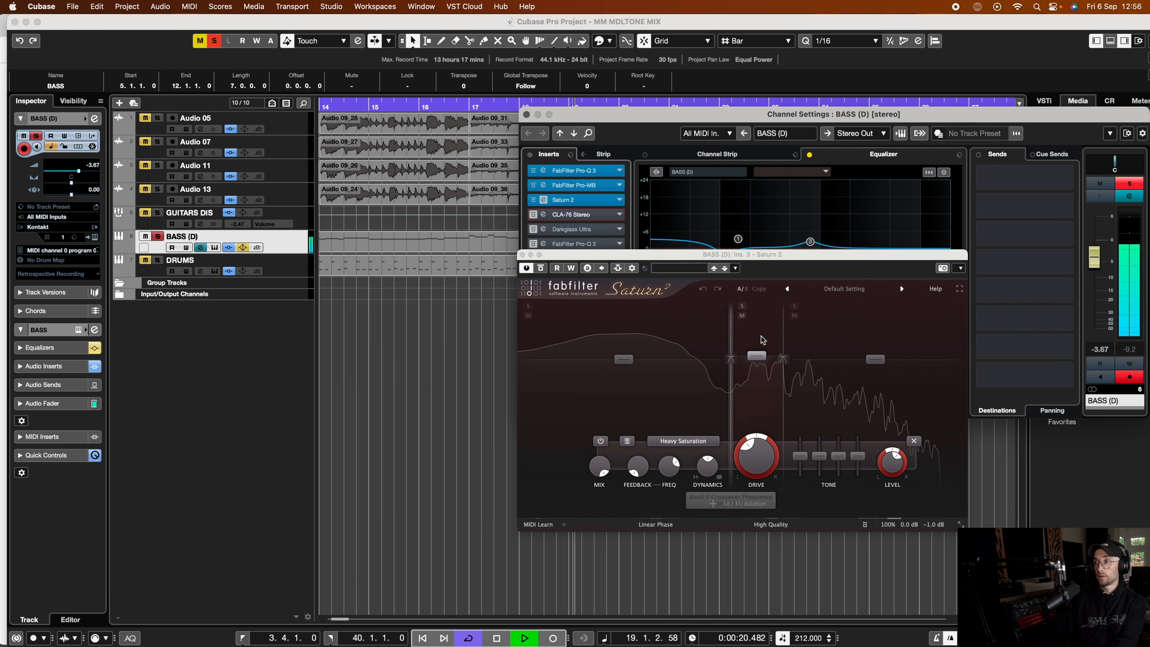
Step: Compare the bass with Saturn 2 bypassed and active, check its middle Heavy Saturation band, then close the plugin
left_click(541, 268)
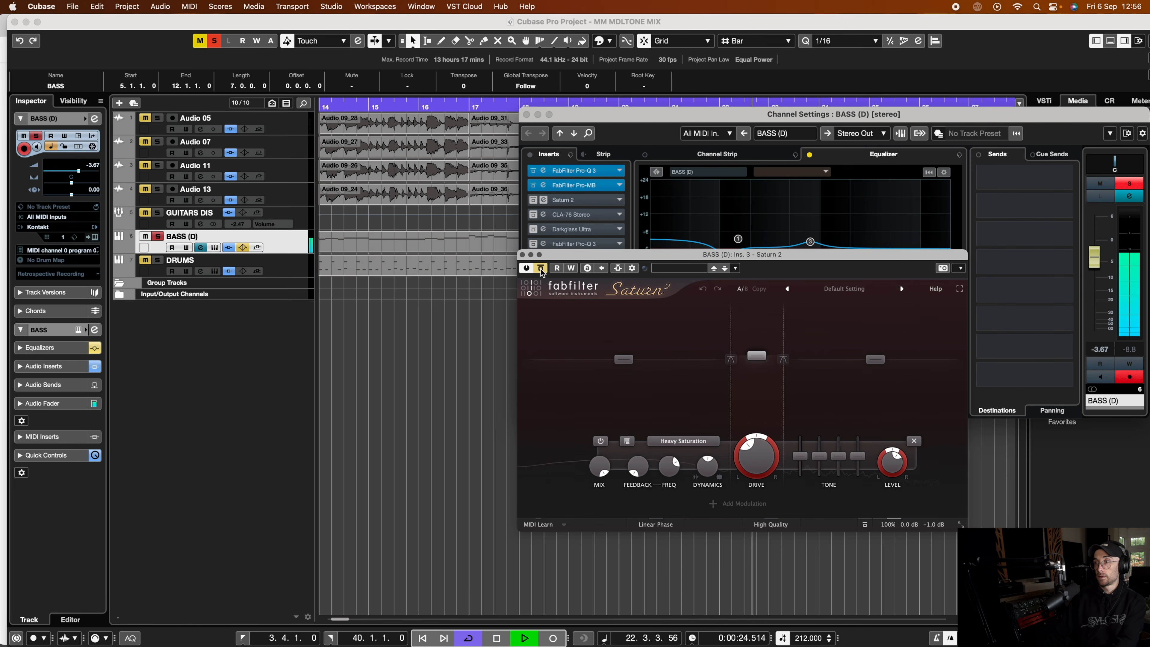
left_click(541, 268)
key("space")
mouse_move(756, 357)
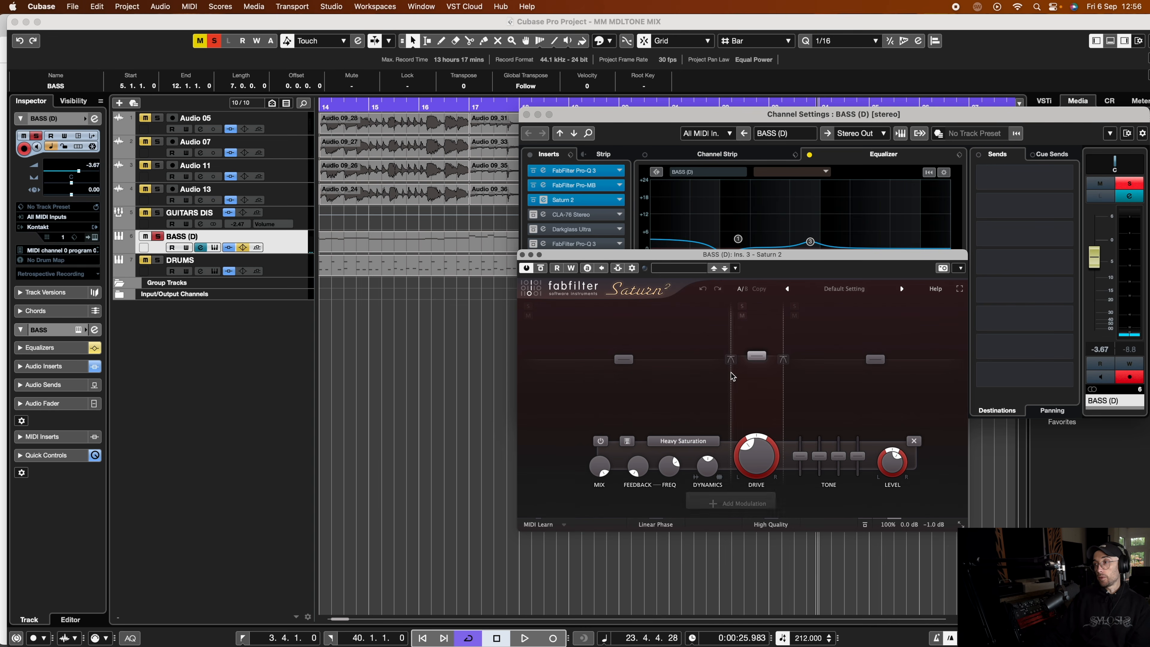
left_click(522, 255)
Step: Reactivate the bass track's CLA-76 Stereo insert, review its compression settings during playback and close it
left_click(543, 214)
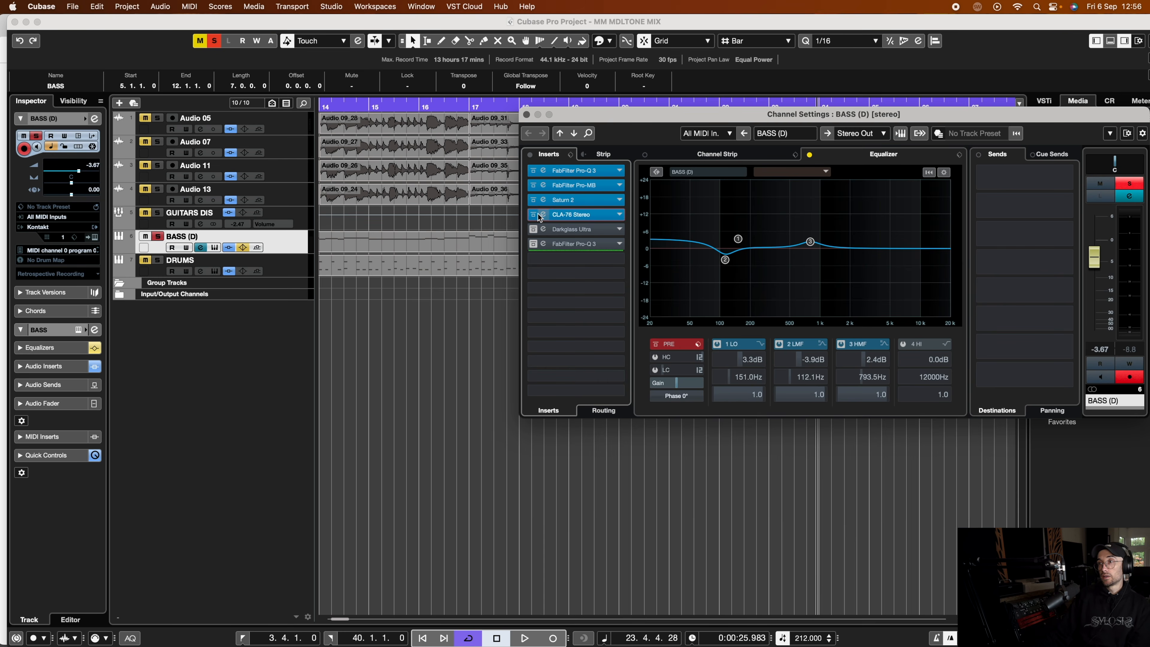
key("space")
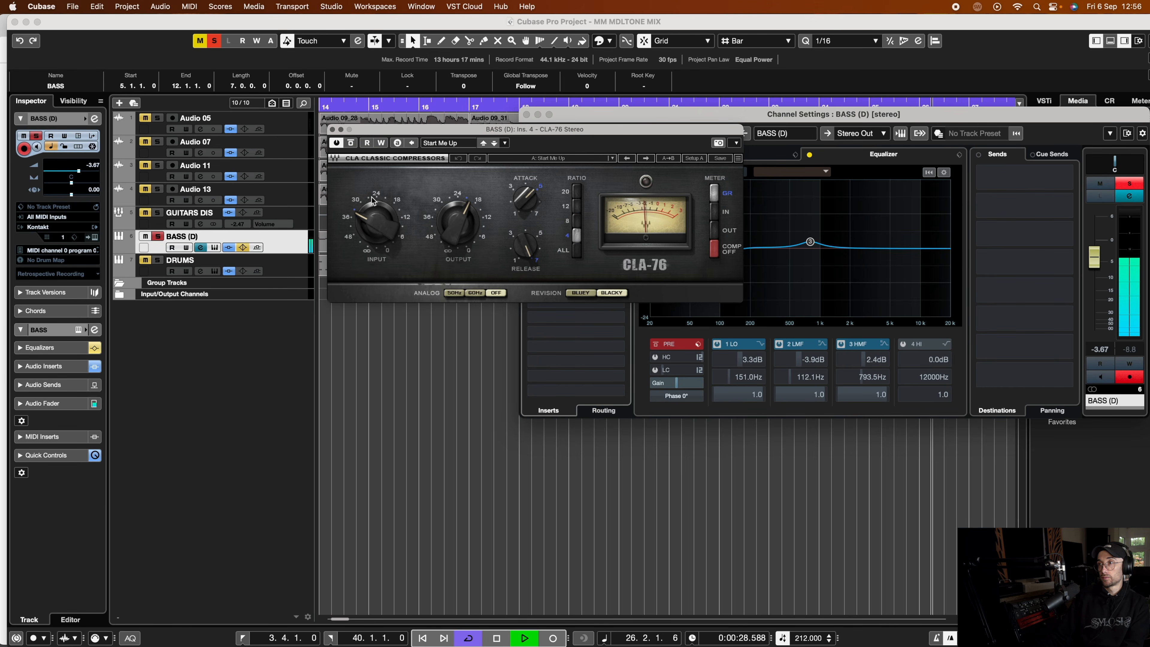
key("space")
left_click(332, 130)
Step: Reactivate the bass track's Darkglass Ultra insert and open it with its window moved off the channel settings
left_click(533, 230)
left_click(532, 230)
left_click(532, 231)
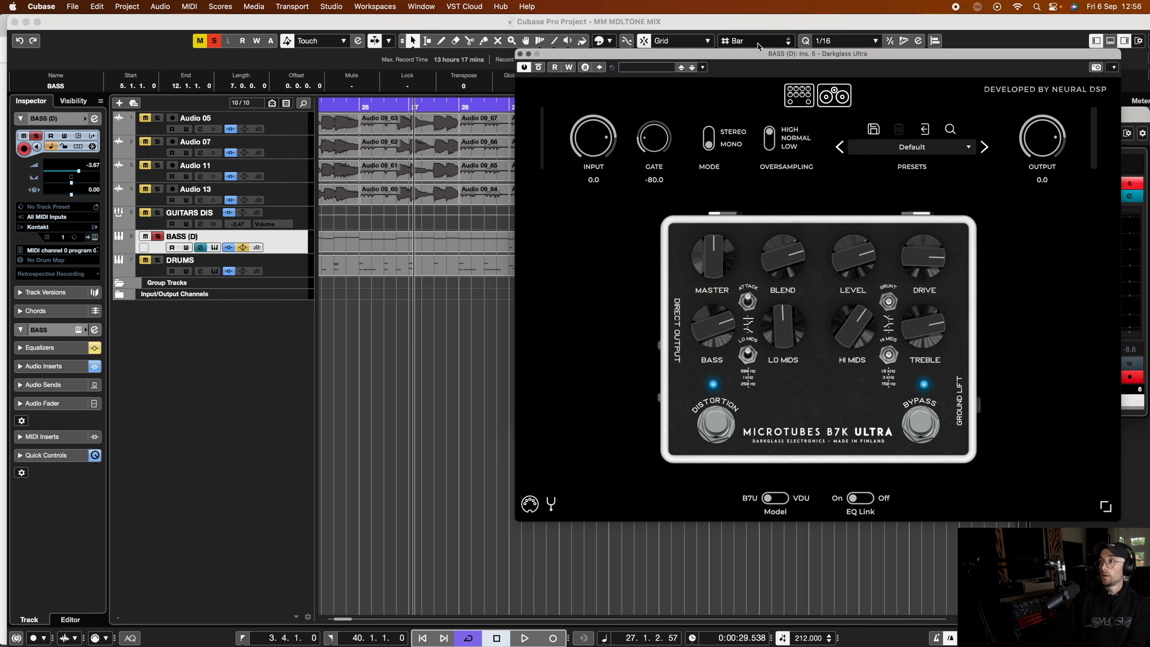
left_click_drag(738, 53, 398, 31)
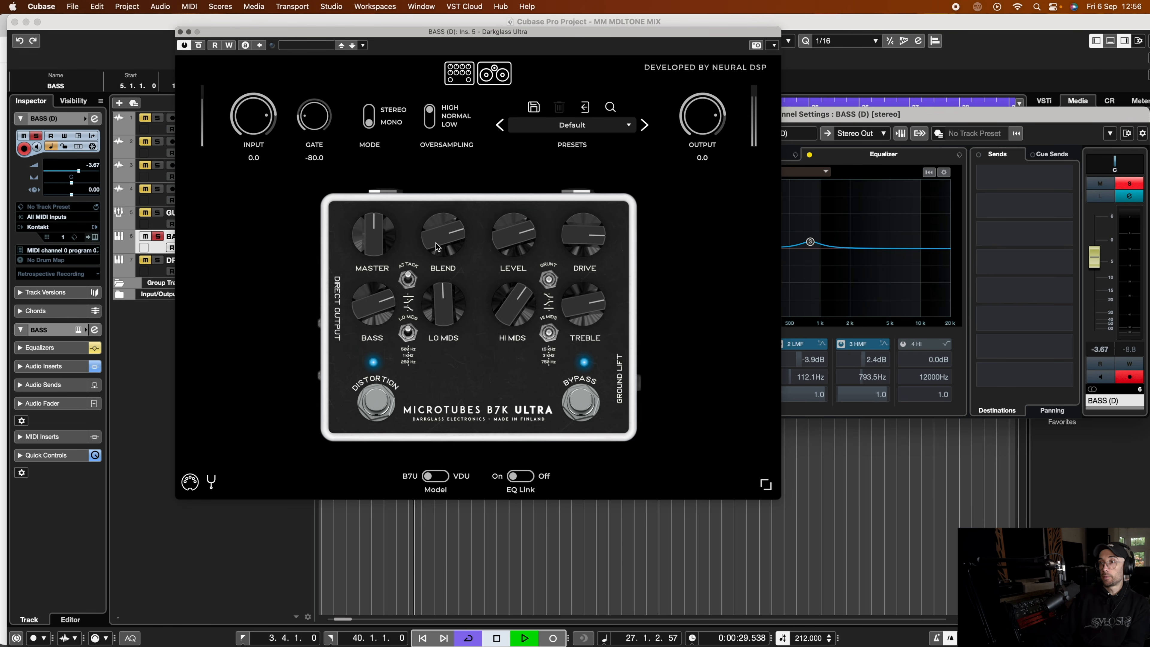
Step: Try a higher Blend on the Microtubes B7K Ultra during playback, then return the playhead to bar 6
left_click_drag(437, 246, 420, 230)
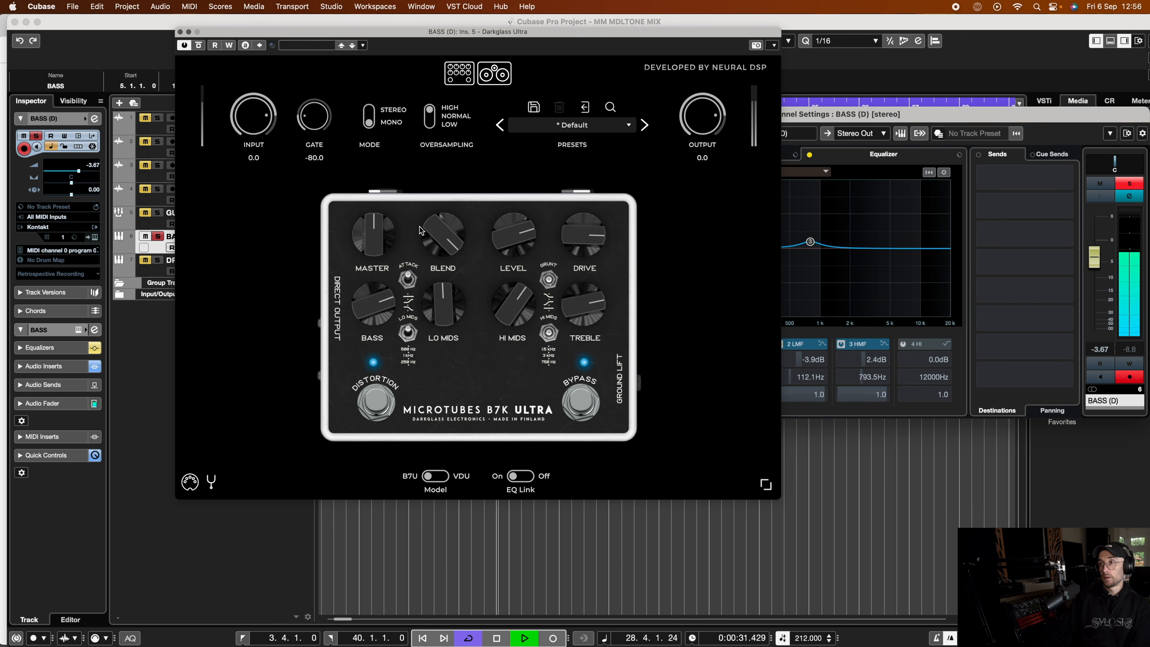
key("space")
left_click_drag(407, 32, 648, 124)
scroll(374, 124, "left", 10)
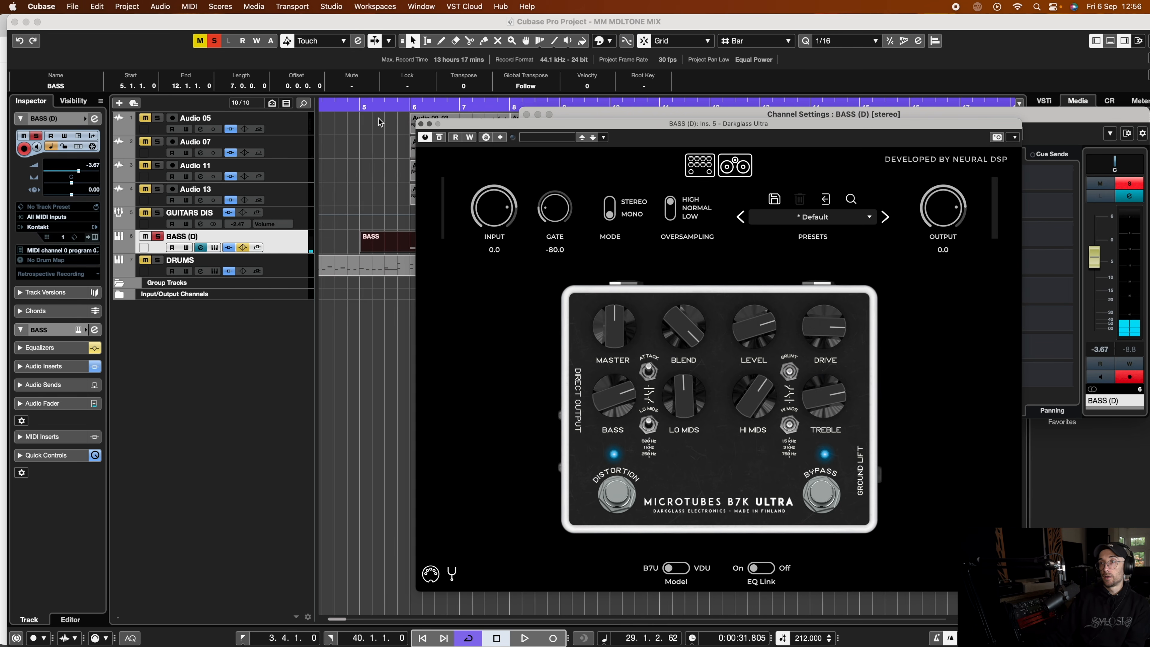
left_click(409, 105)
left_click_drag(503, 127, 318, 40)
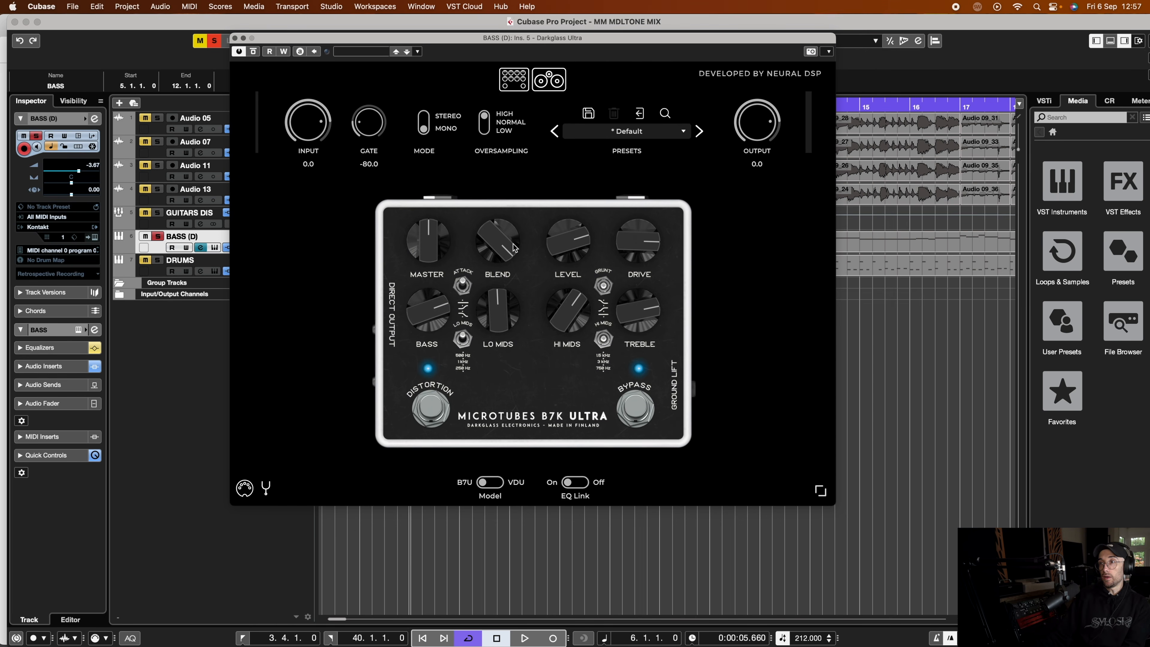
Step: Lower the Microtubes B7K Ultra's Blend by ear during playback to just above its three o'clock position
left_click_drag(489, 248, 516, 268)
key("space")
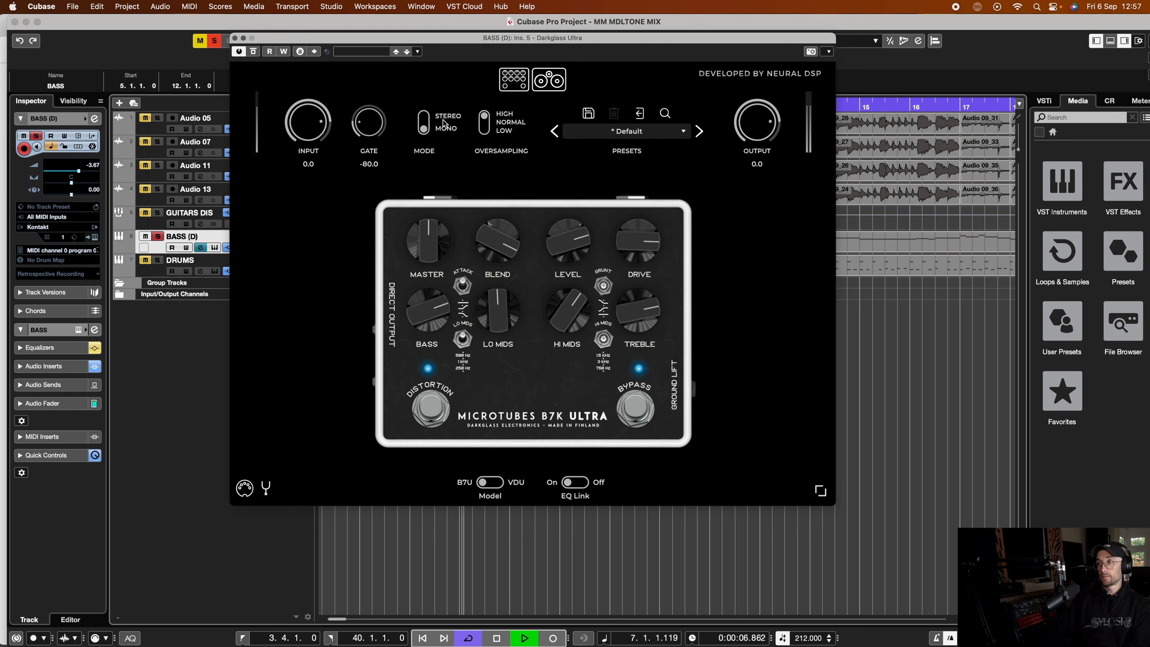
left_click_drag(485, 247, 447, 150)
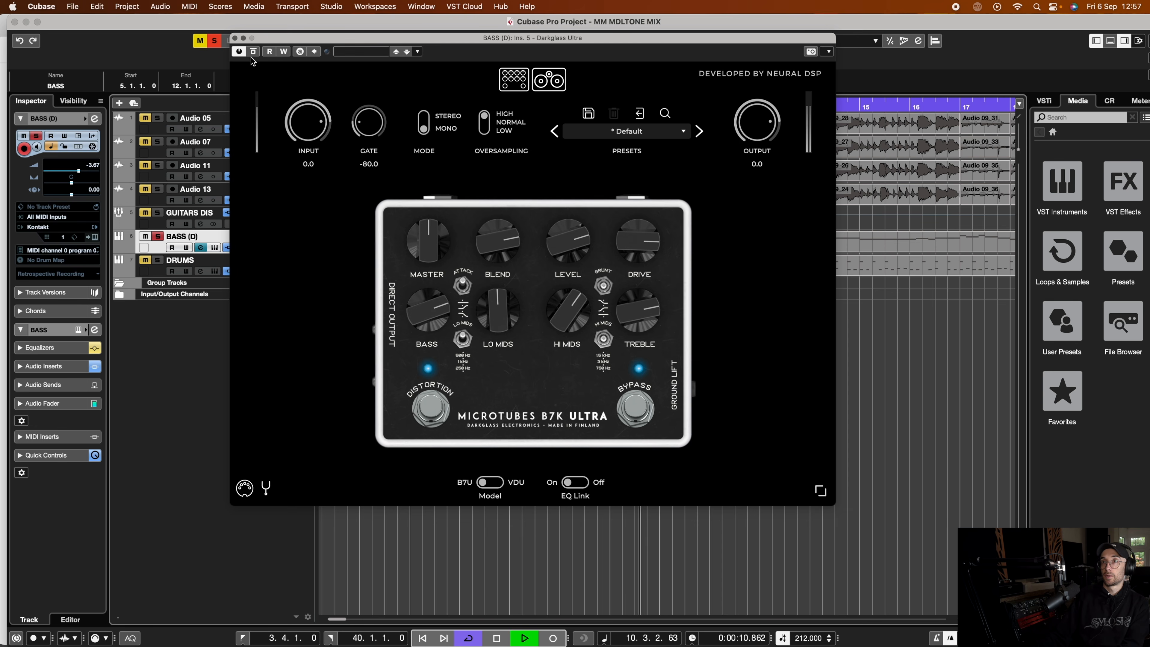
key("space")
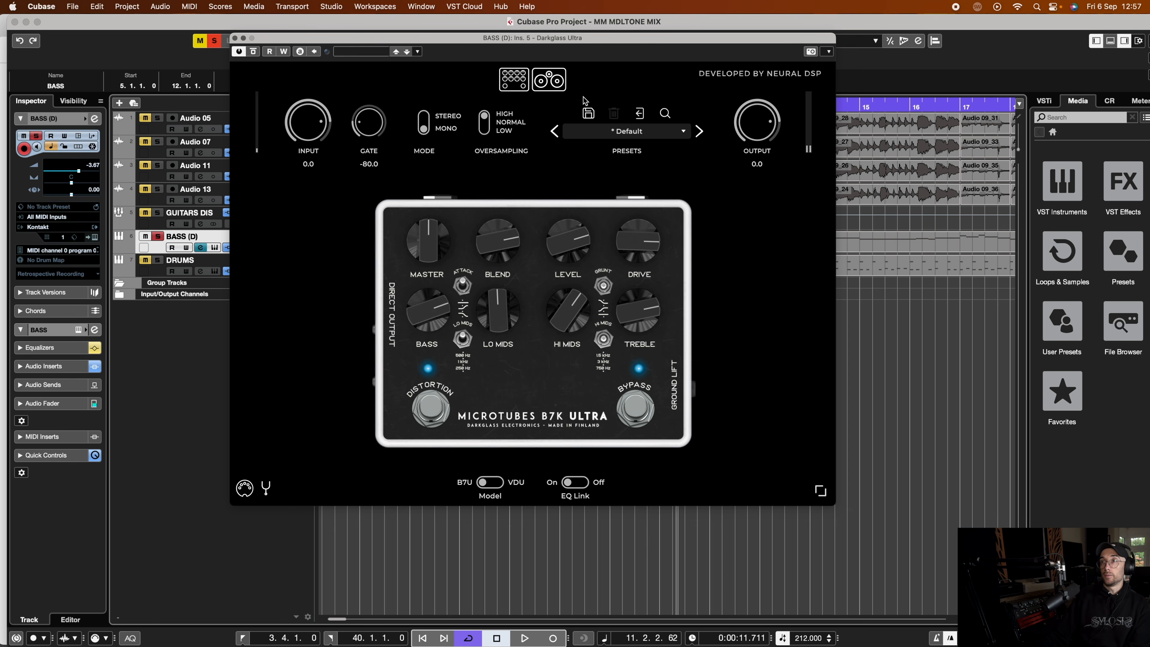
Step: Look at Darkglass Ultra's cabinet section, then open the bass track's last Pro-Q 3 insert and listen to it
left_click(559, 83)
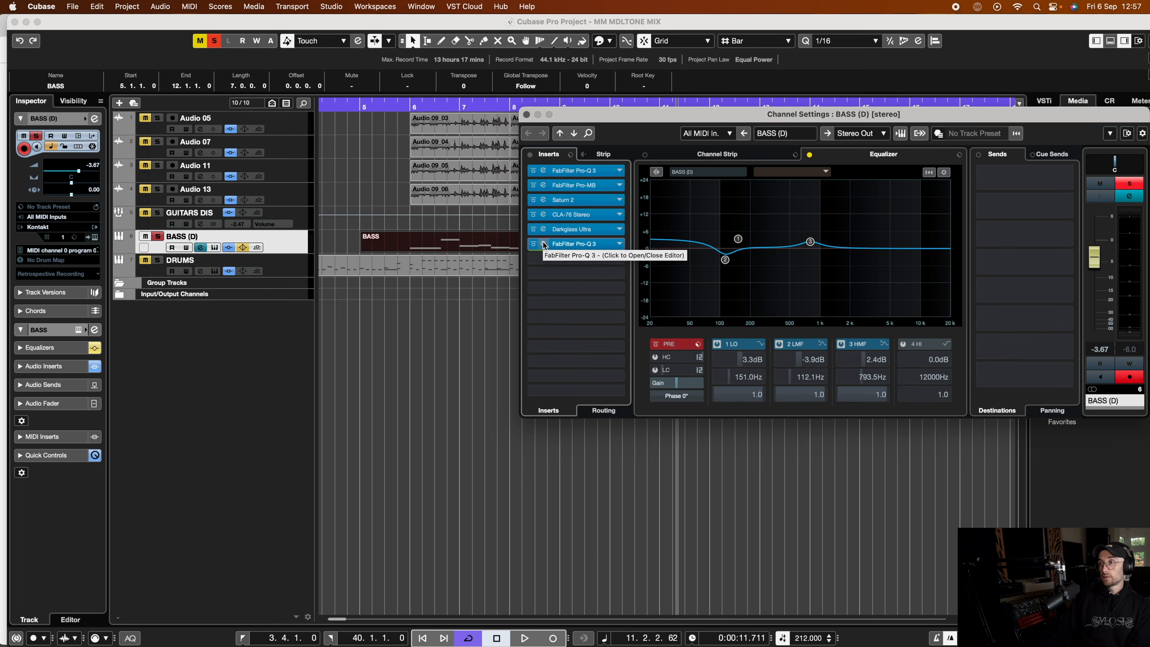
left_click(543, 245)
key("space")
left_click_drag(224, 39, 514, 70)
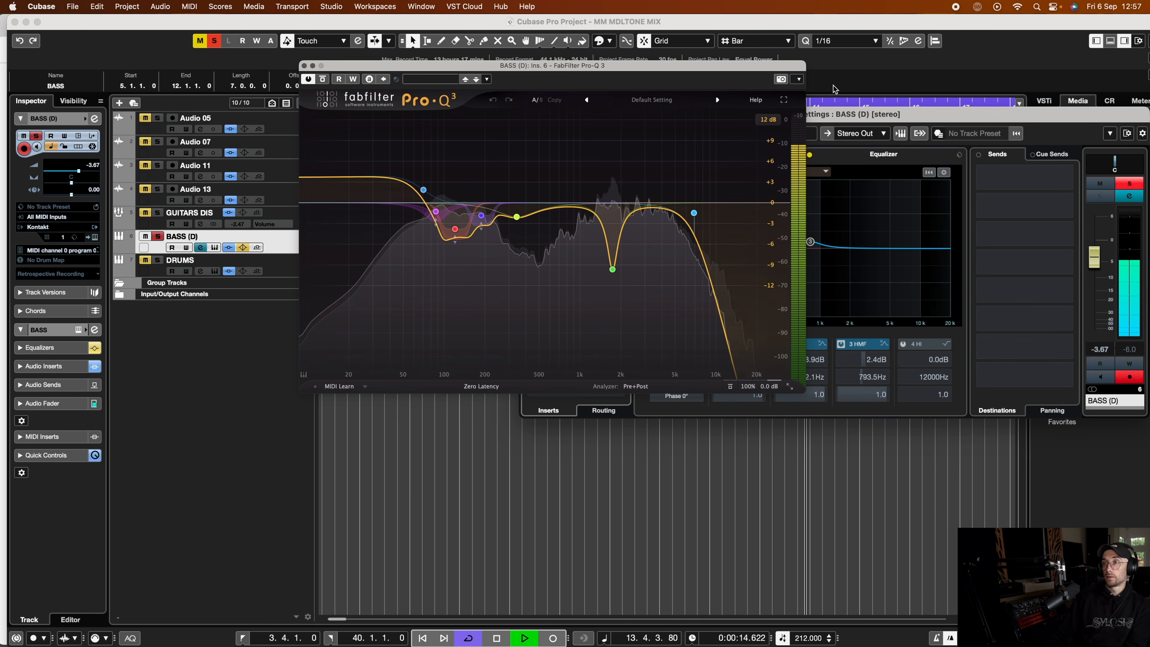
key("space")
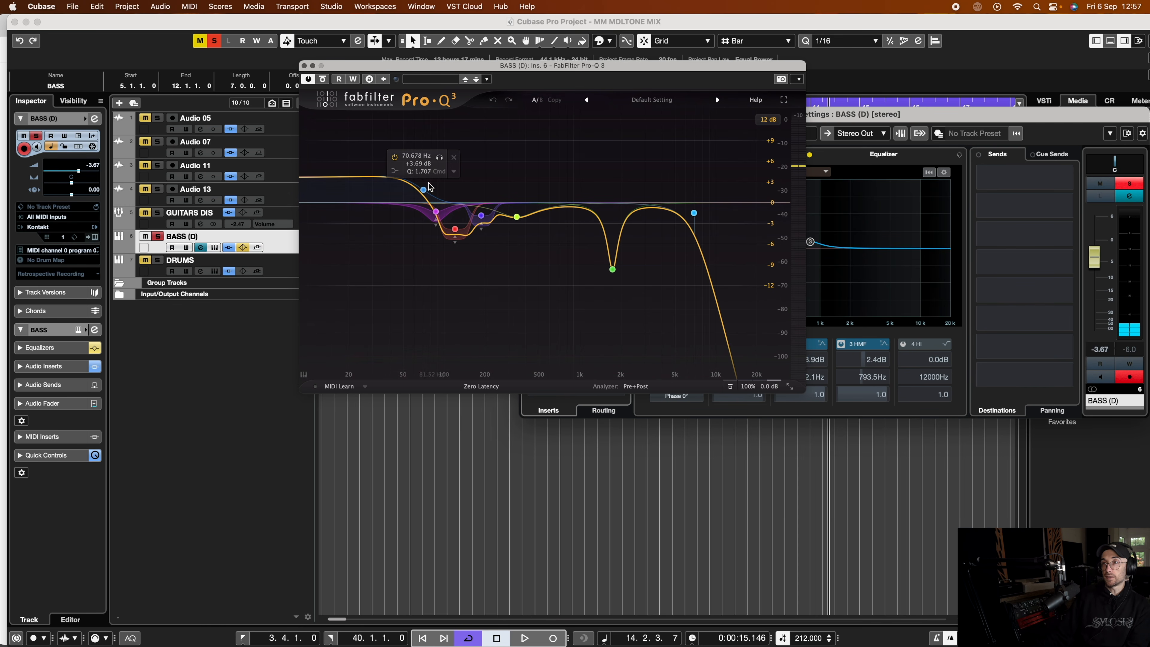
Step: Adjust the gain of the narrow Pro-Q 3 cut at about 1738 Hz to -9.07 dB during playback
left_click(613, 269)
key("space")
mouse_move(603, 324)
left_mouse_down()
mouse_move(635, 314)
mouse_move(600, 321)
left_mouse_up()
key("space")
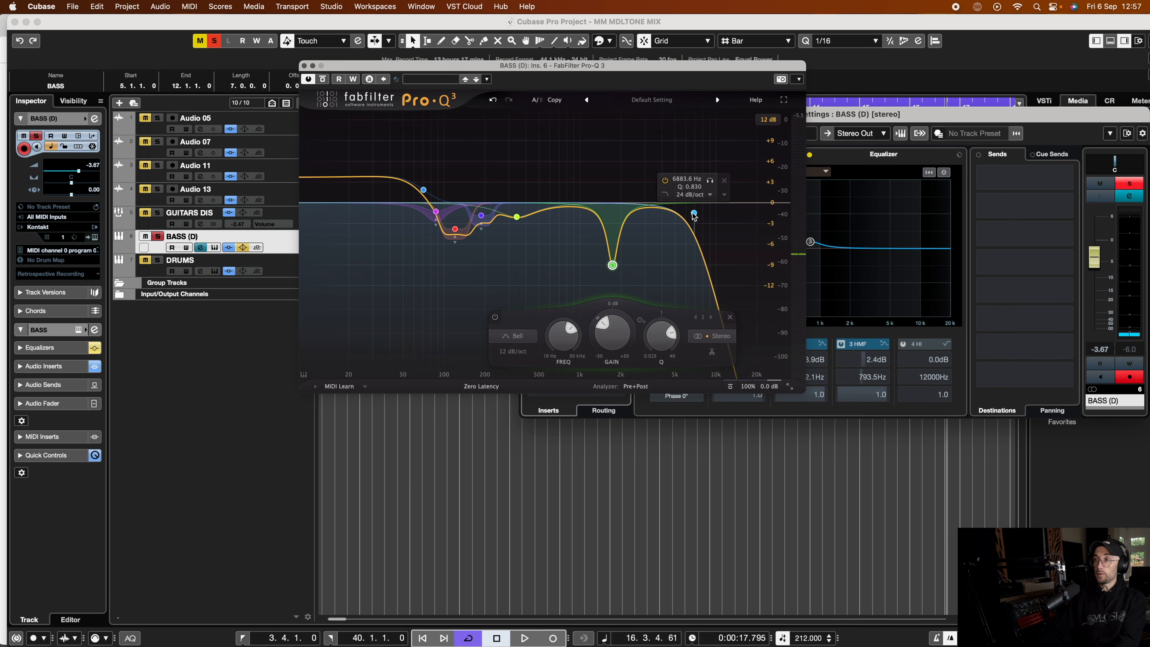
Step: Compare the bass with the Pro-Q 3 high-cut band switched off and on during playback
key("space")
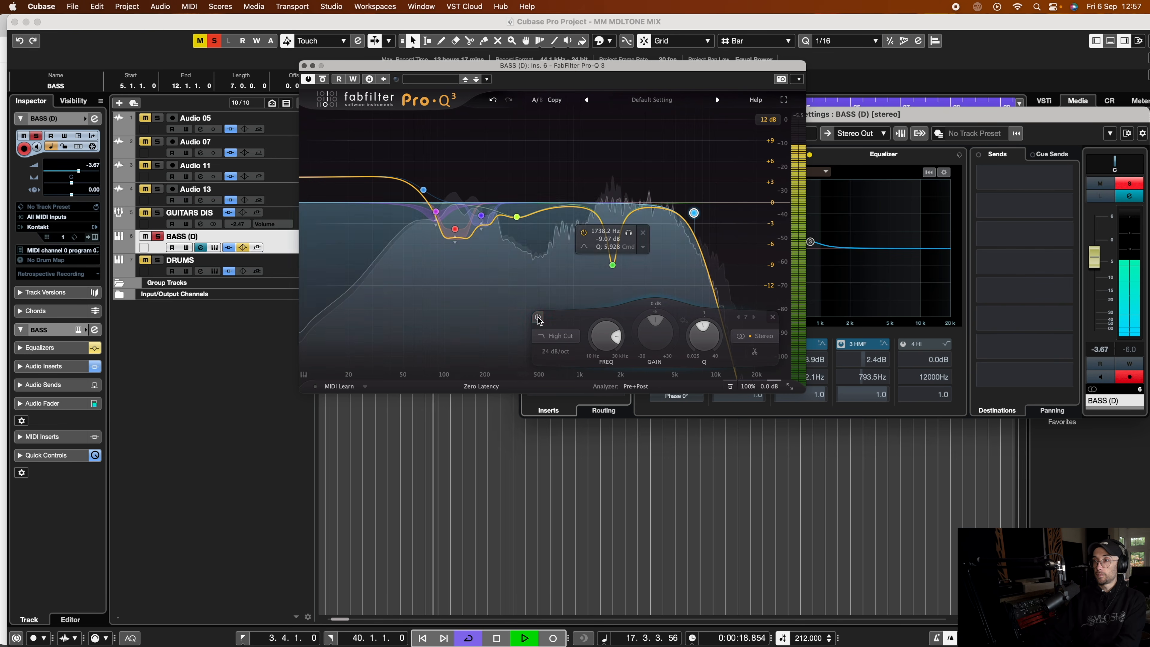
left_click(538, 317)
left_click(538, 317)
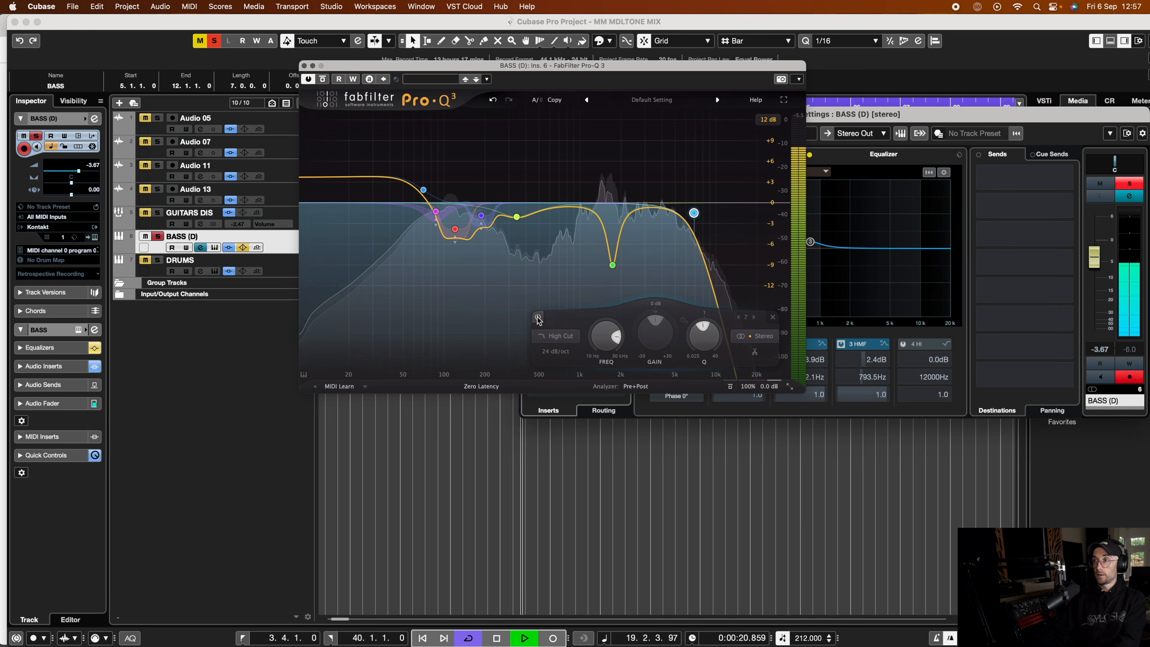
key("space")
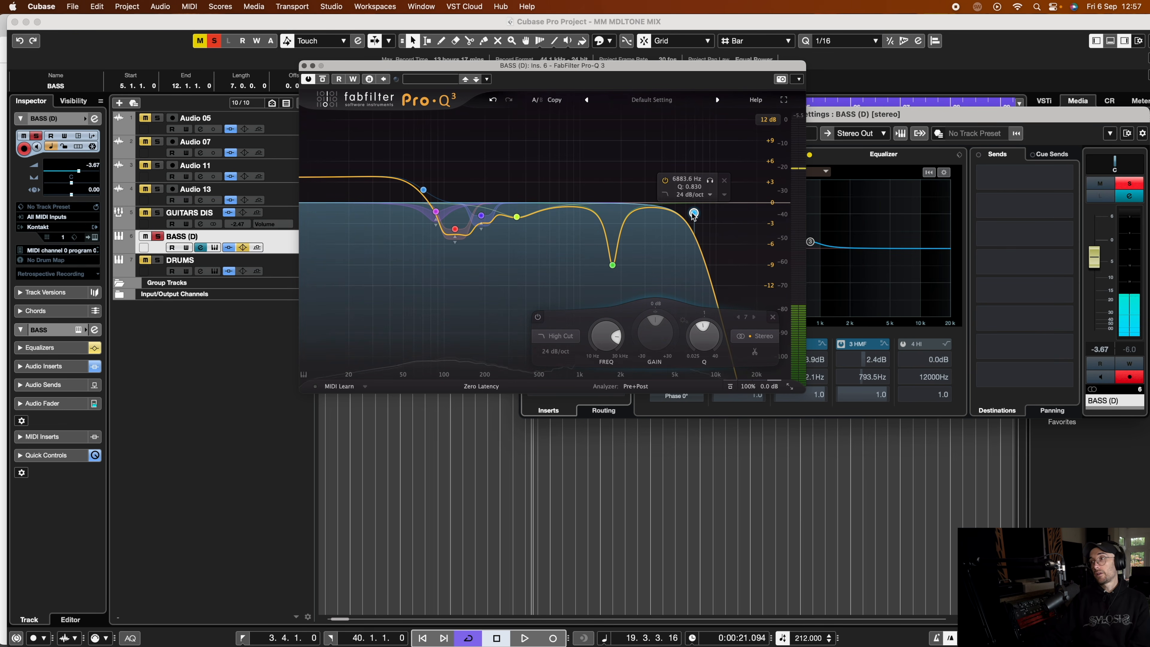
key("space")
left_click(538, 317)
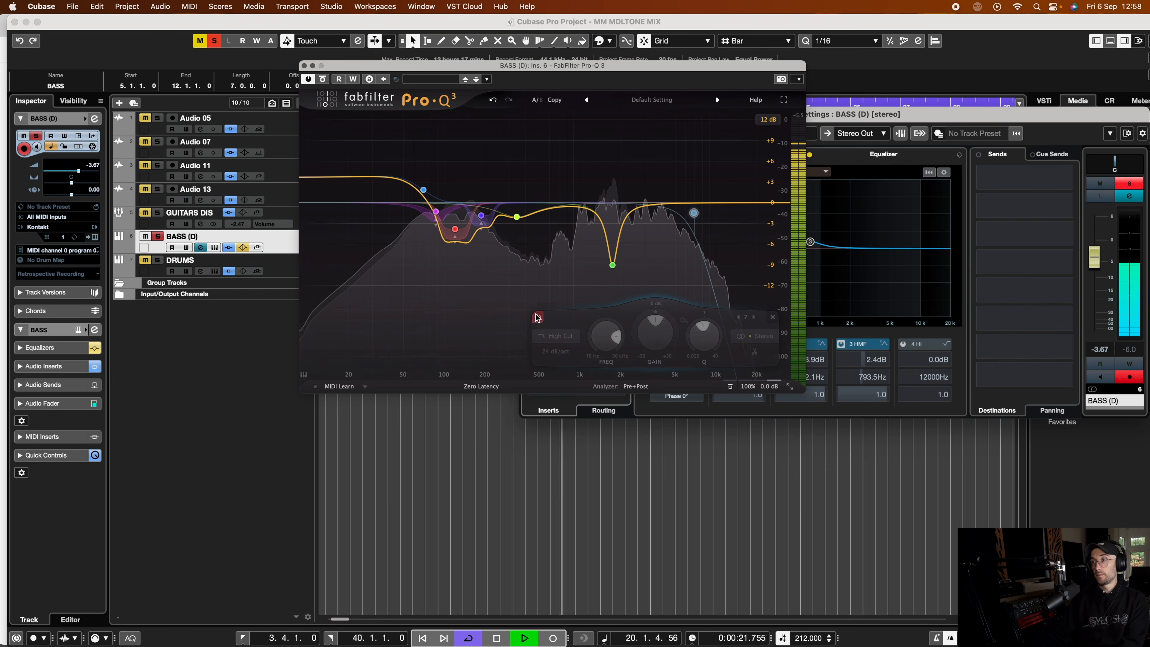
left_click(538, 317)
key("space")
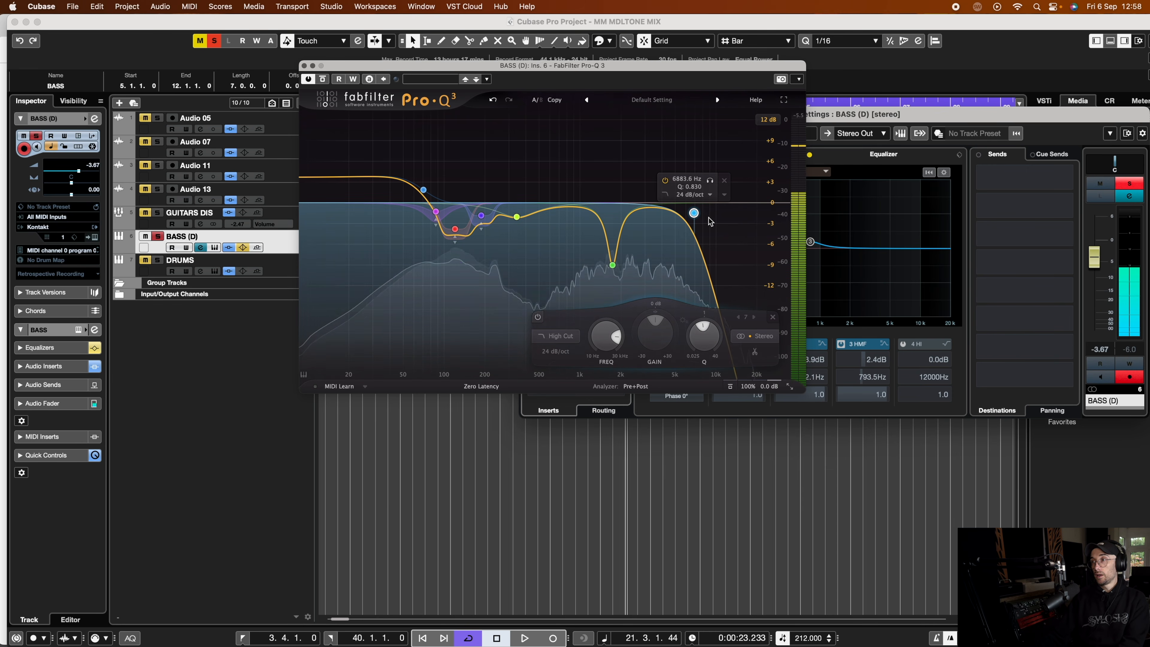
Step: Set the high cut to 18 dB/oct at about 8898 Hz, then close Pro-Q 3 and the bass channel settings
left_click(556, 351)
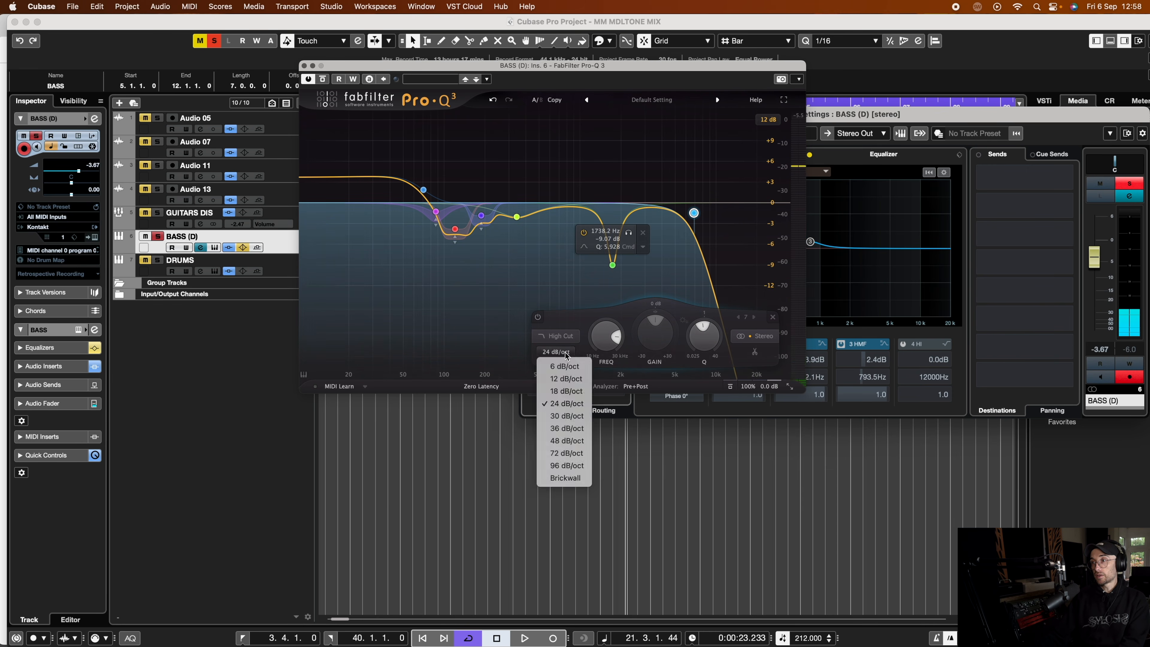
left_click(562, 391)
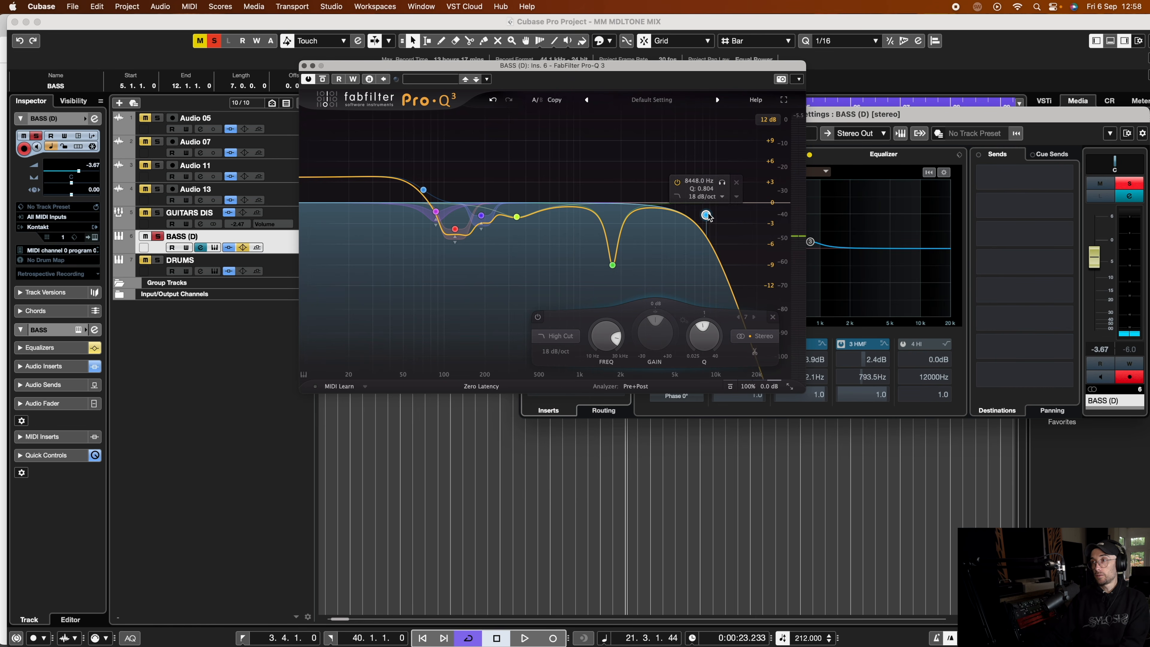
key("space")
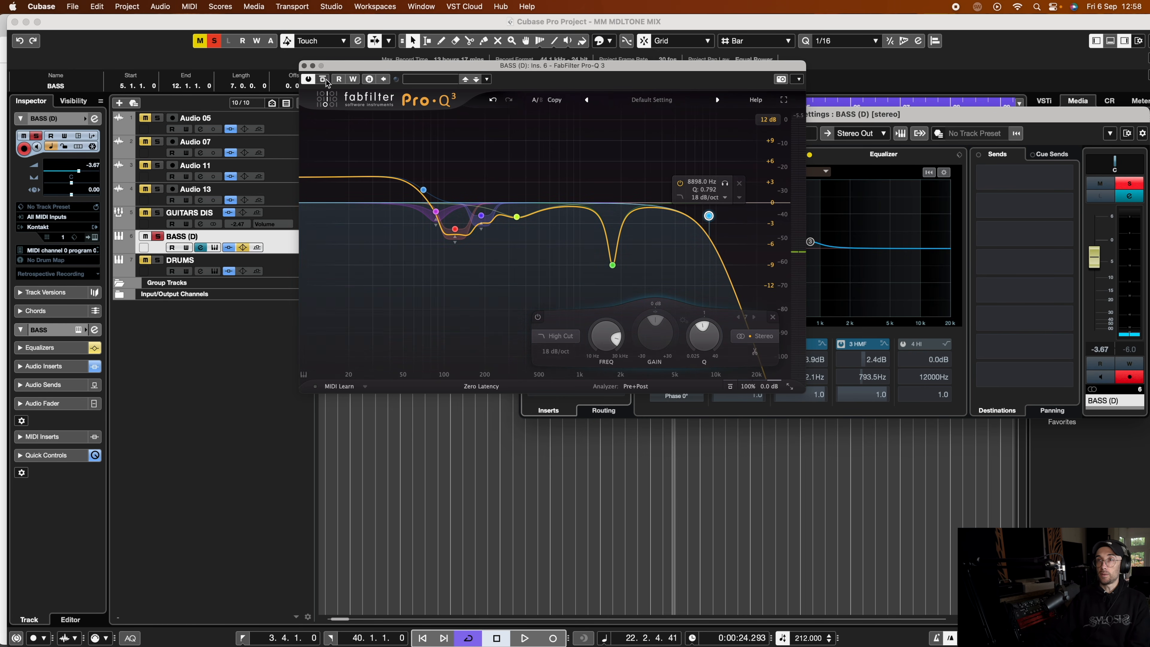
left_click(304, 66)
left_click(526, 115)
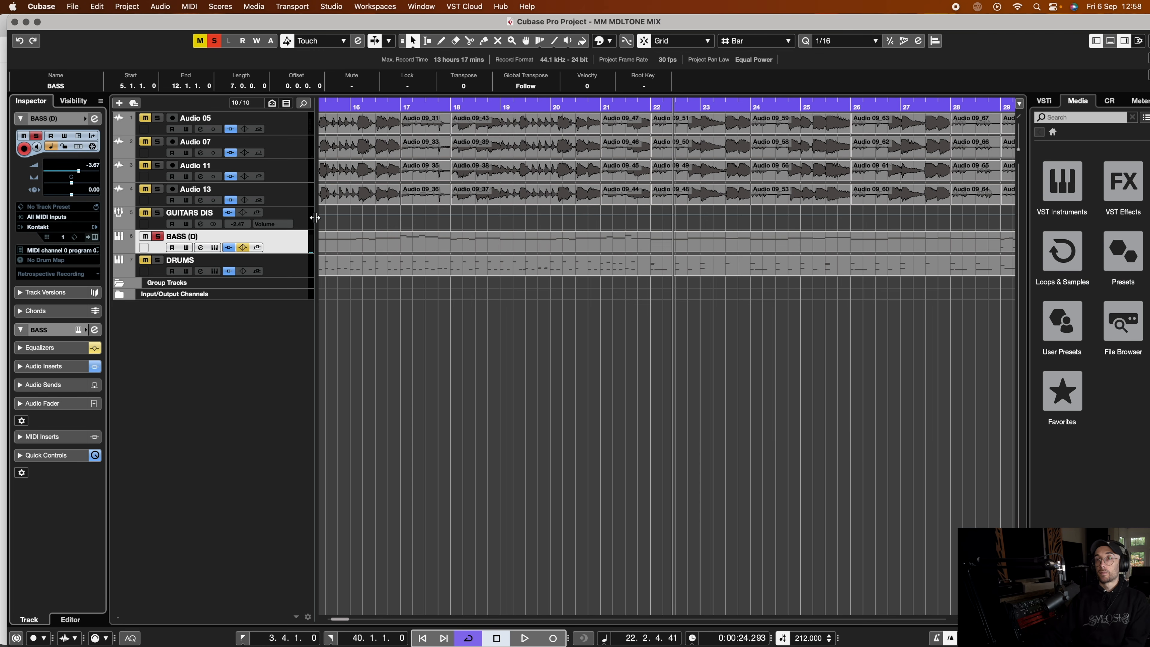
Step: Take the BASS (D) track out of solo and place the playhead at bar 4
left_click(157, 236)
scroll(510, 203, "left", 10)
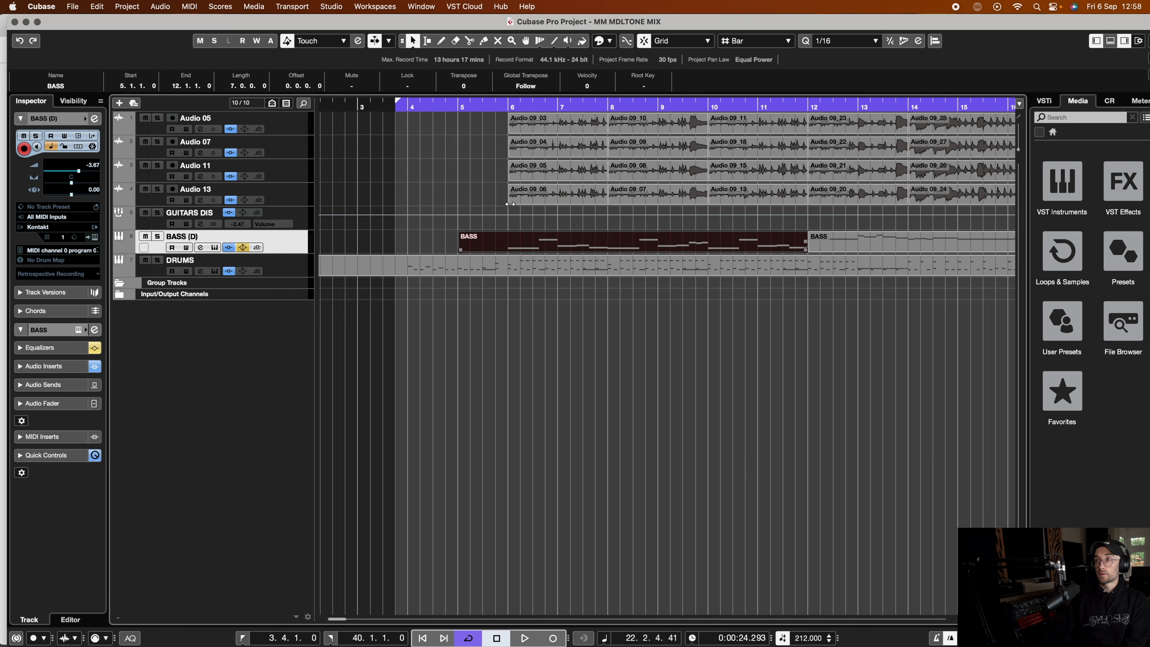
left_click(410, 108)
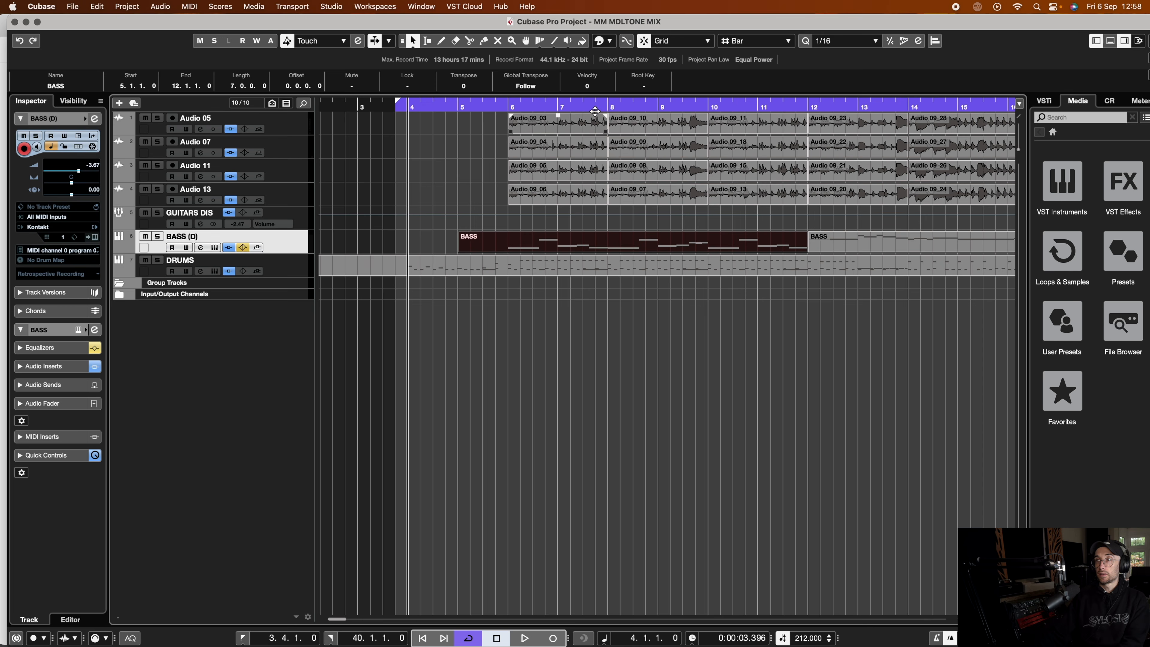
Step: Set the loop range from bar 8 to bar 30 with the playhead at its start, and select the DRUMS track
left_click_drag(399, 102, 747, 132)
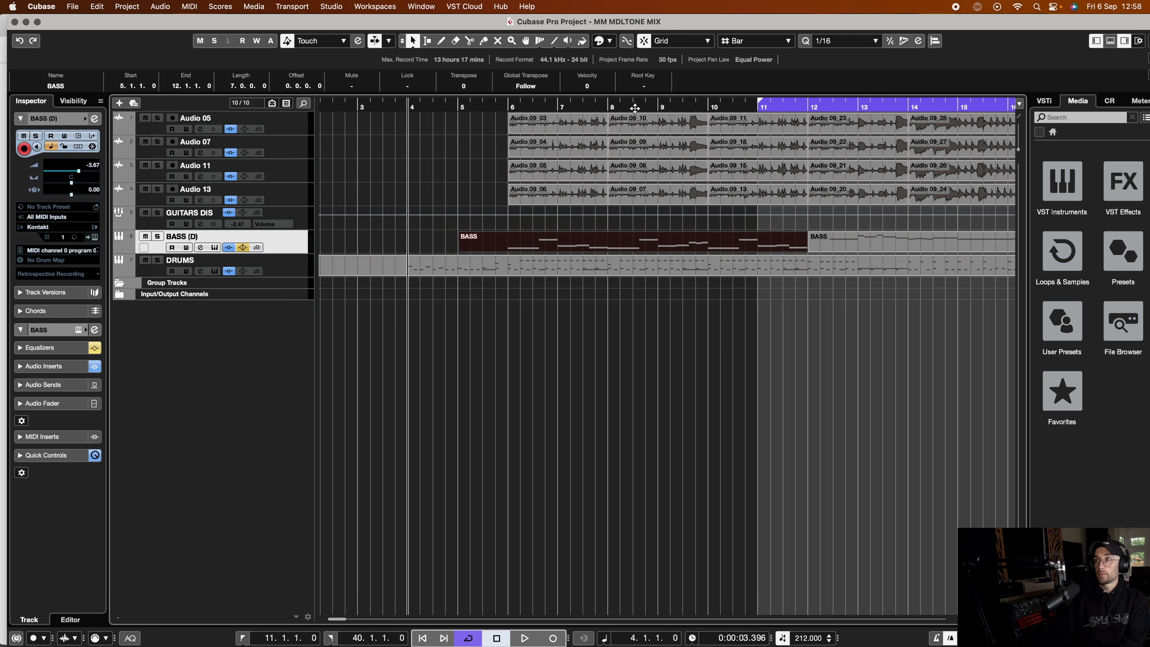
mouse_move(612, 100)
left_mouse_down()
mouse_move(1012, 119)
mouse_move(541, 134)
left_mouse_up()
scroll(632, 316, "left", 20)
left_click(657, 109)
left_click(155, 274)
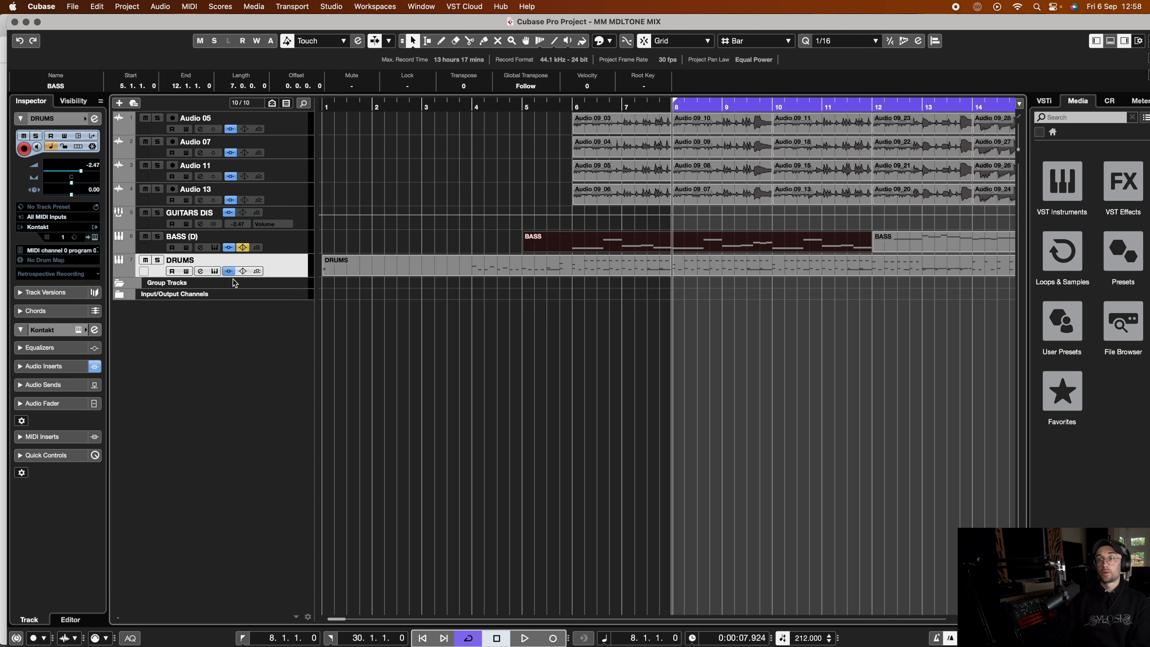
Step: Inspect the Pro-Q 3 insert on the DRUMS channel, then close the plug-in and the channel settings
left_click(94, 118)
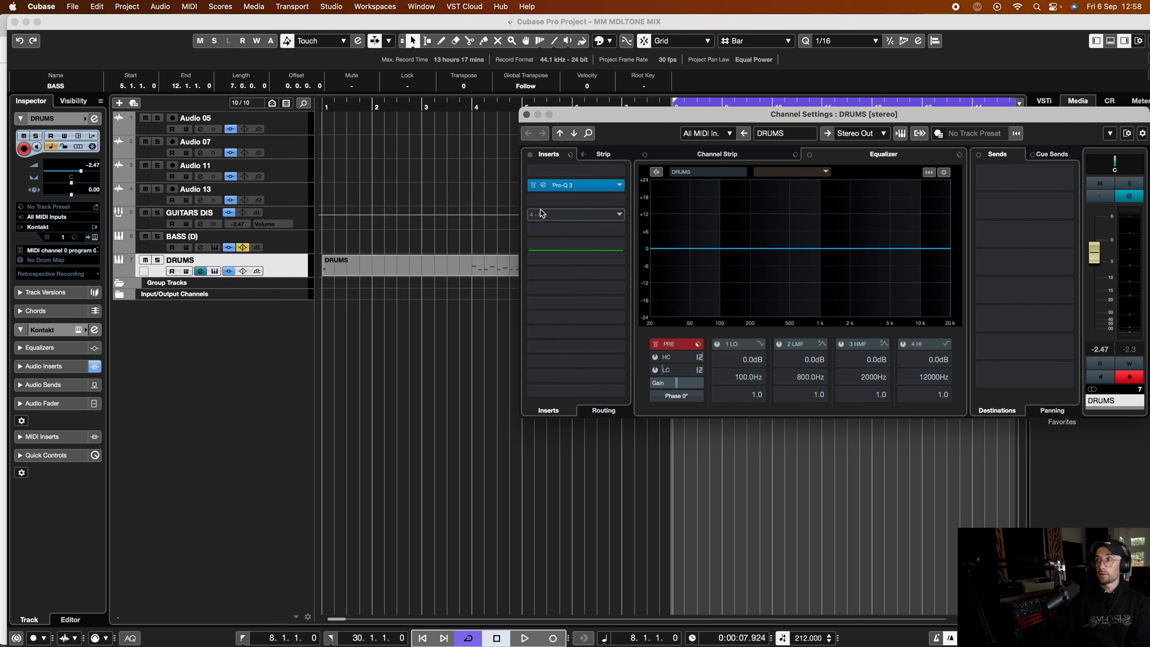
left_click(544, 185)
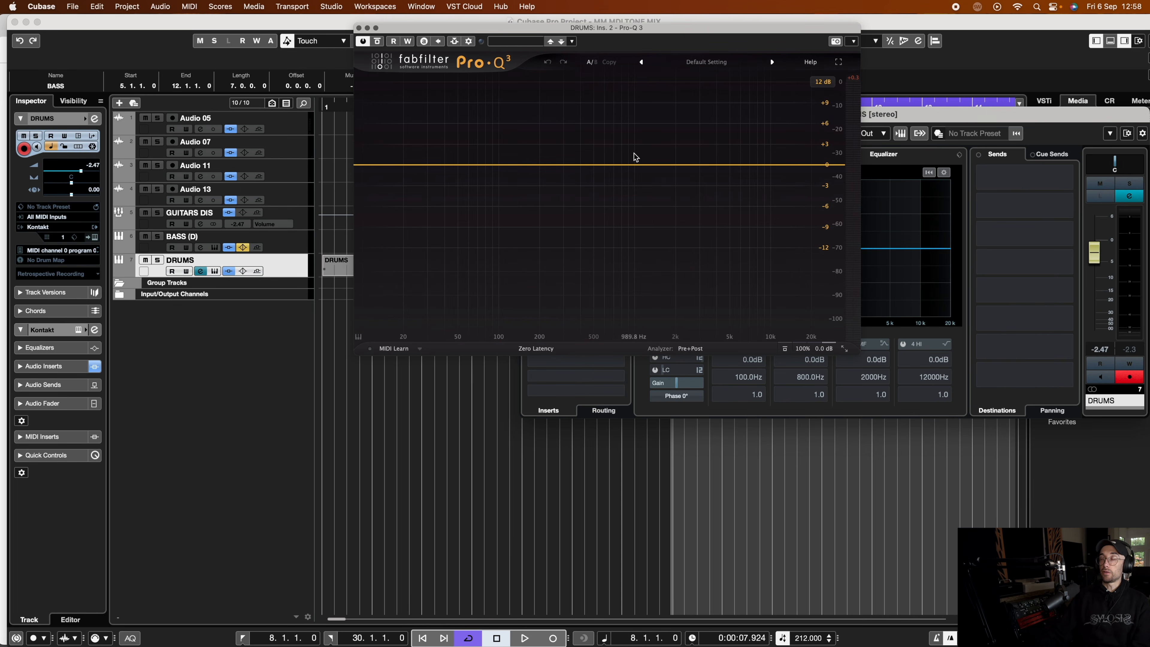
left_click_drag(548, 35, 528, 157)
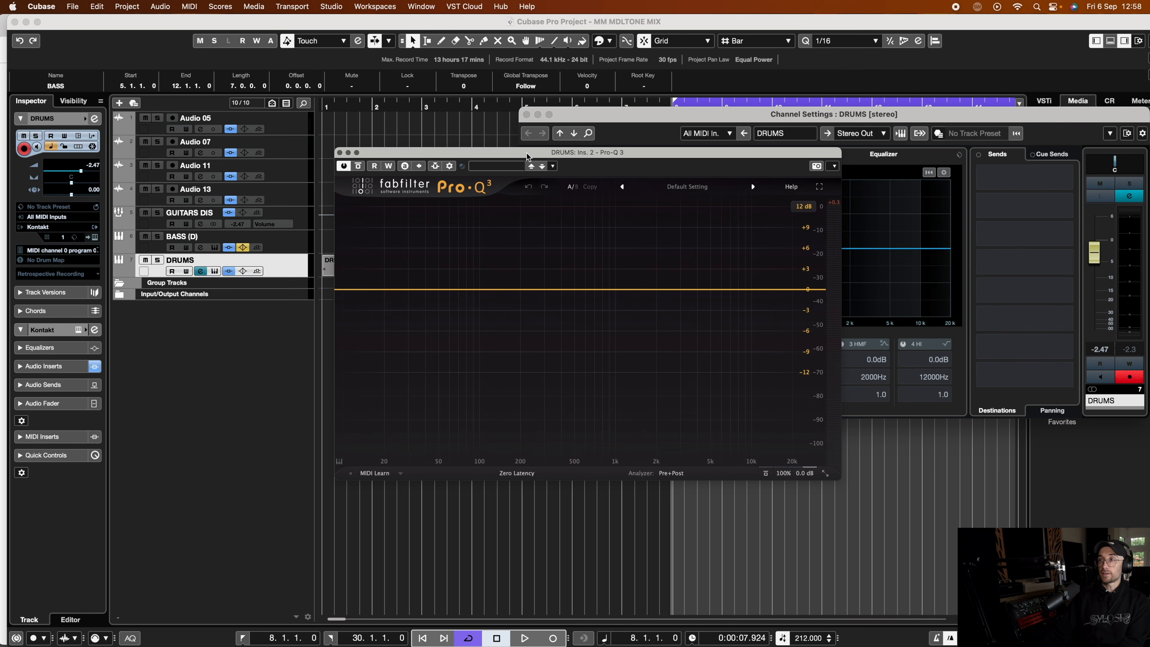
left_click(340, 153)
left_click(526, 115)
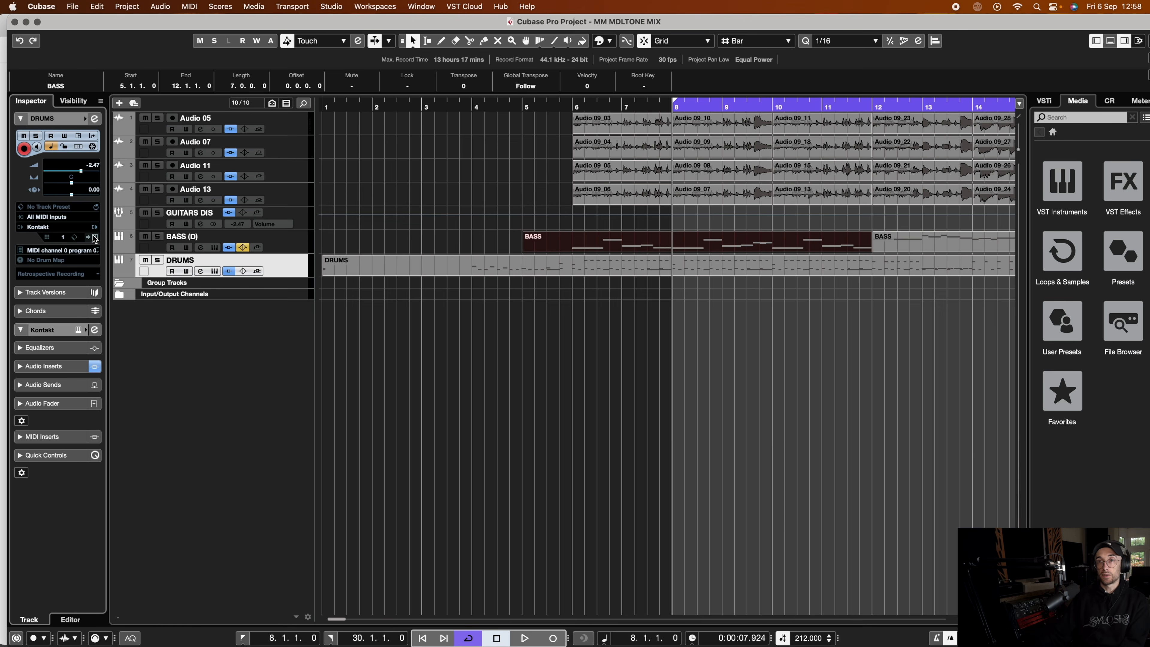
Step: Open the DRUMS track's Kontakt instrument and review the kick mixer, its kick selections and the one-shot sample
left_click(94, 237)
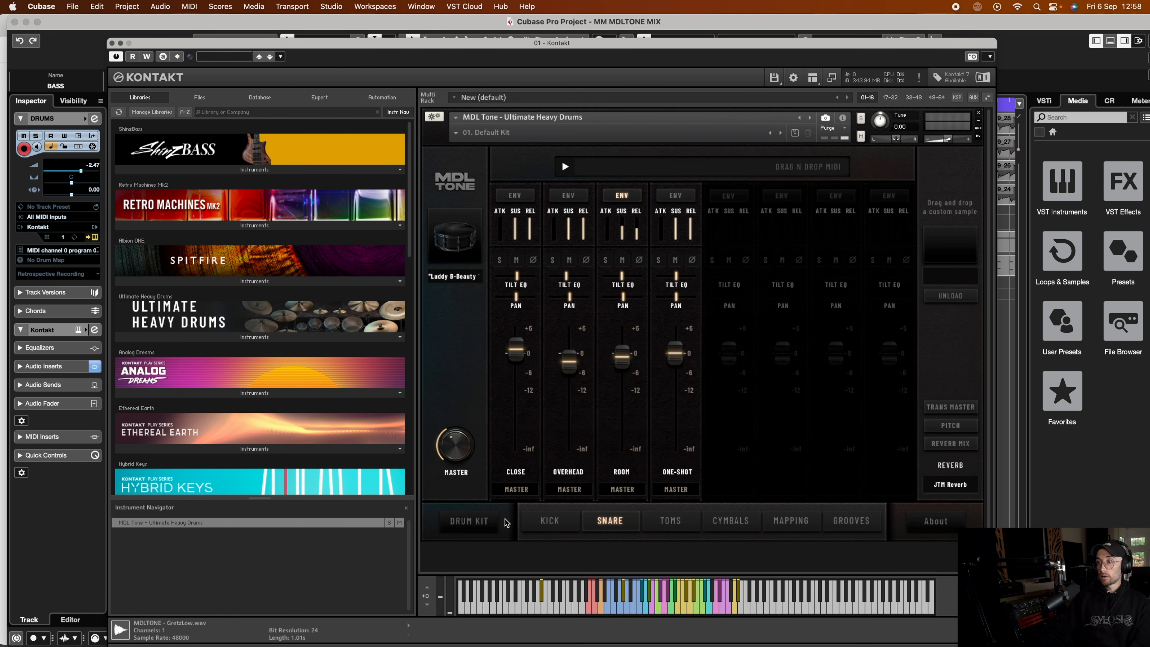
left_click(506, 522)
left_click(545, 522)
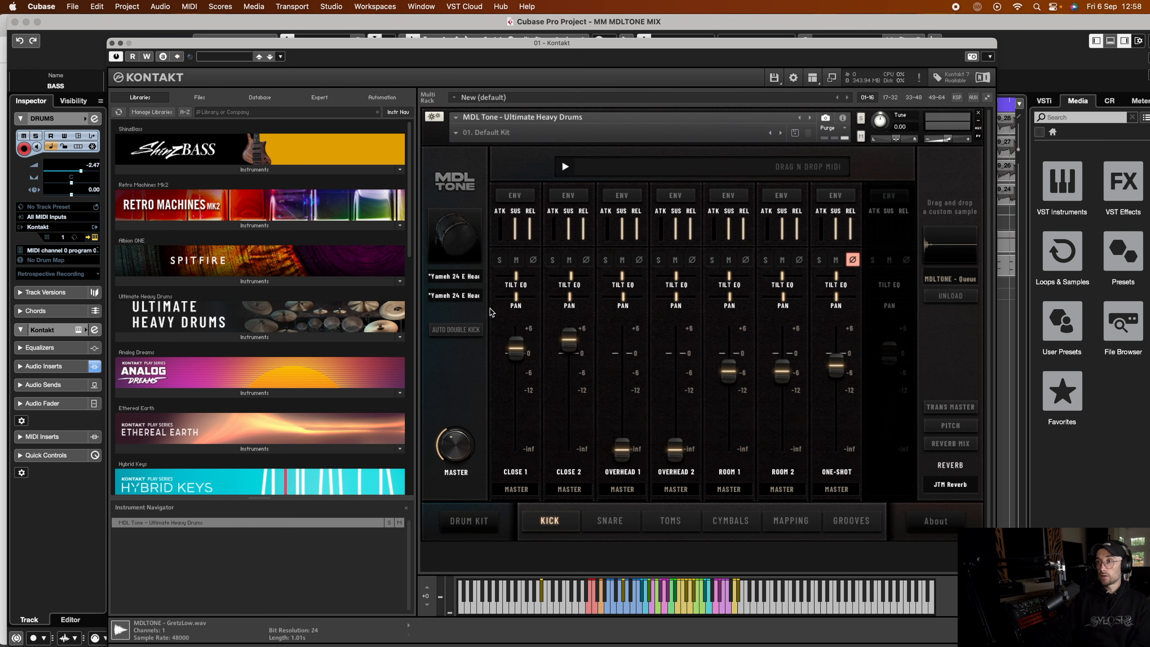
left_click(456, 296)
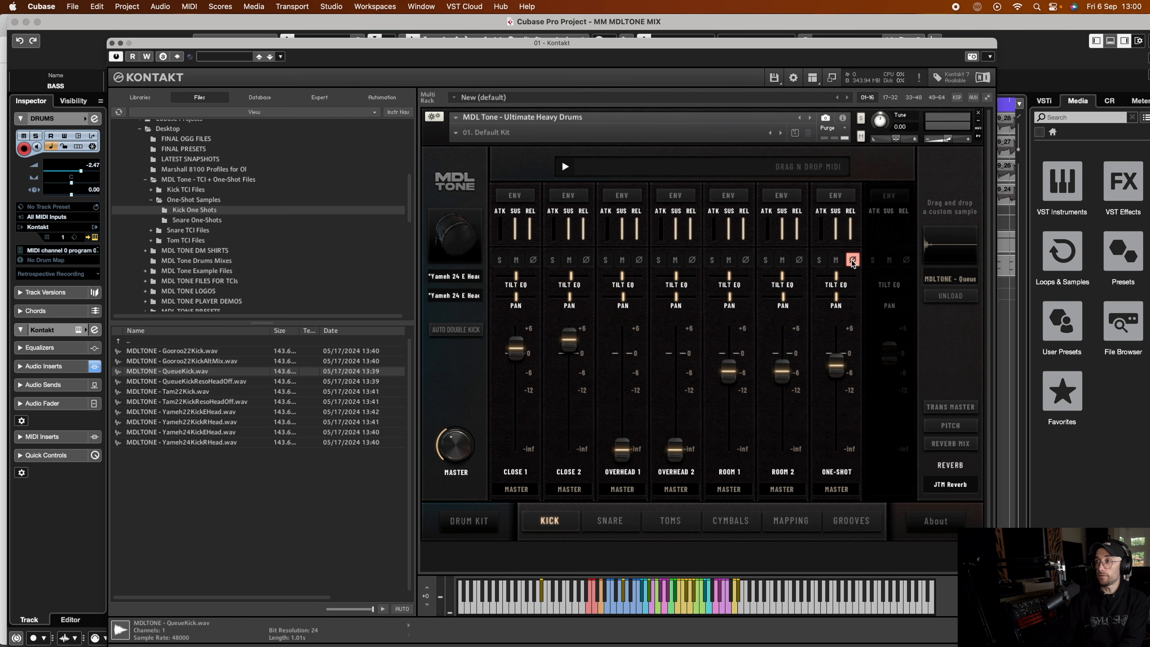
Step: Check the Kick 2 value in the kit's pitch settings, then close them
left_click(950, 425)
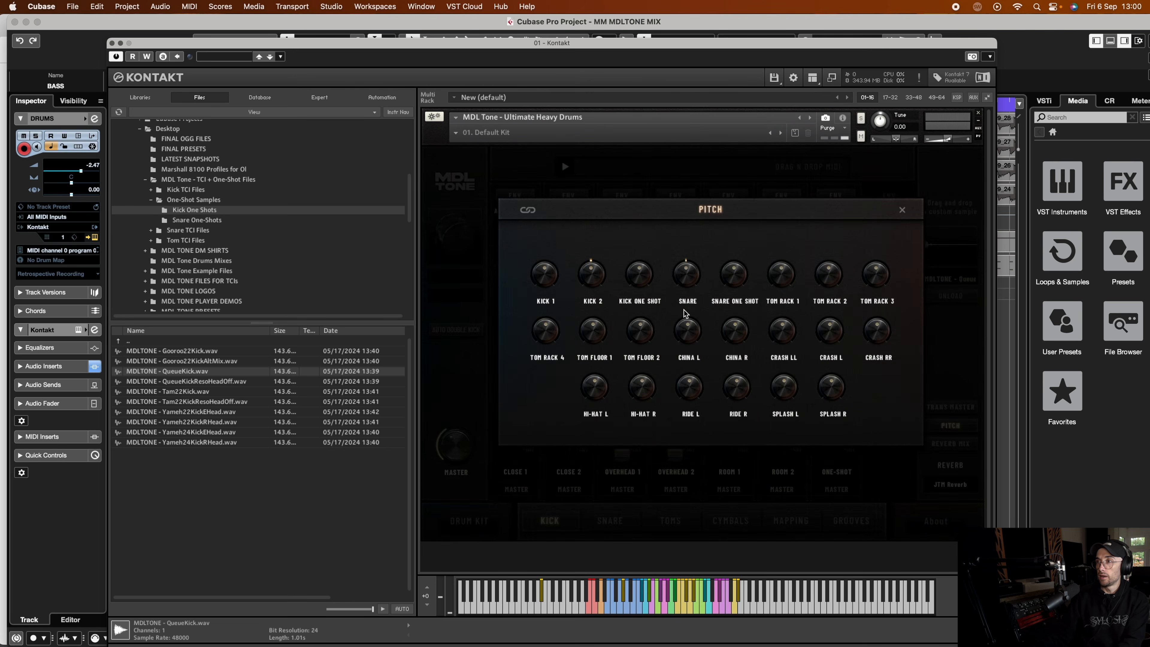
left_click_drag(589, 274, 592, 276)
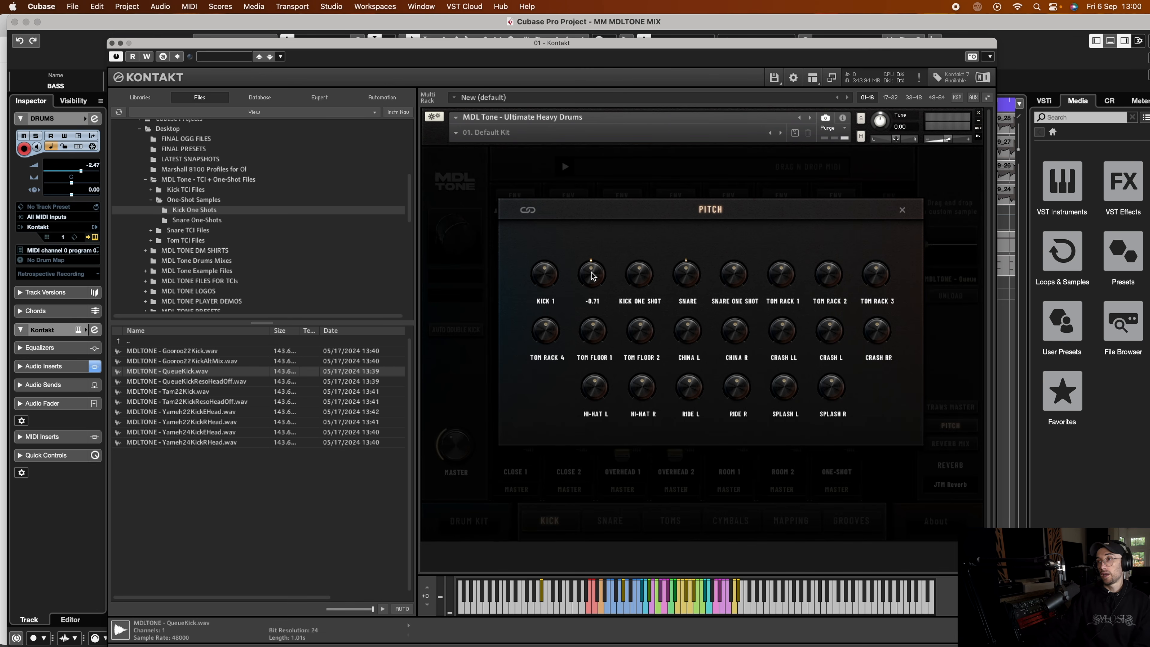
left_click(591, 272)
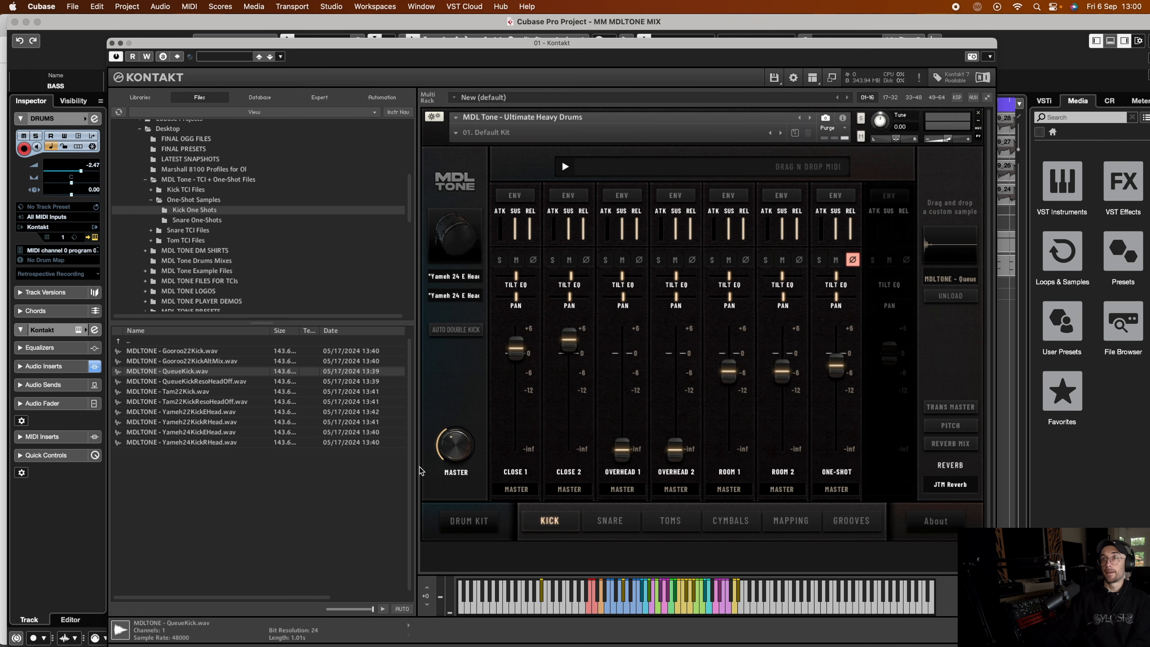
Step: Review the snare mixer, looking through the available snares and the close mic's level and tilt EQ
left_click(609, 520)
left_click(458, 278)
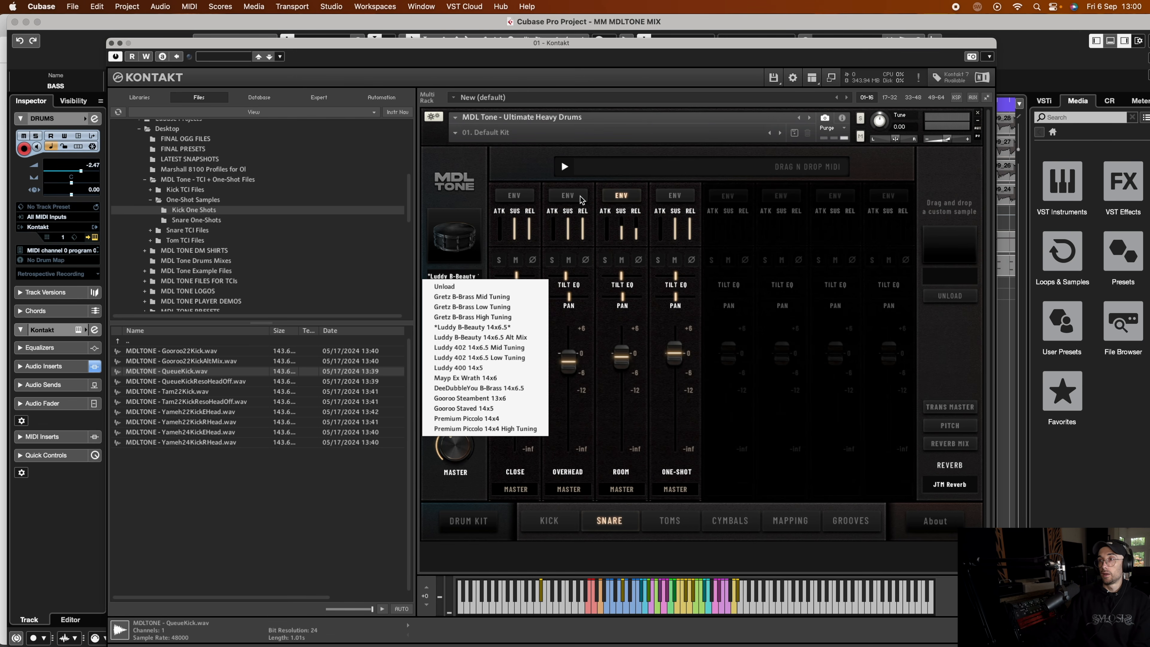
left_click(472, 496)
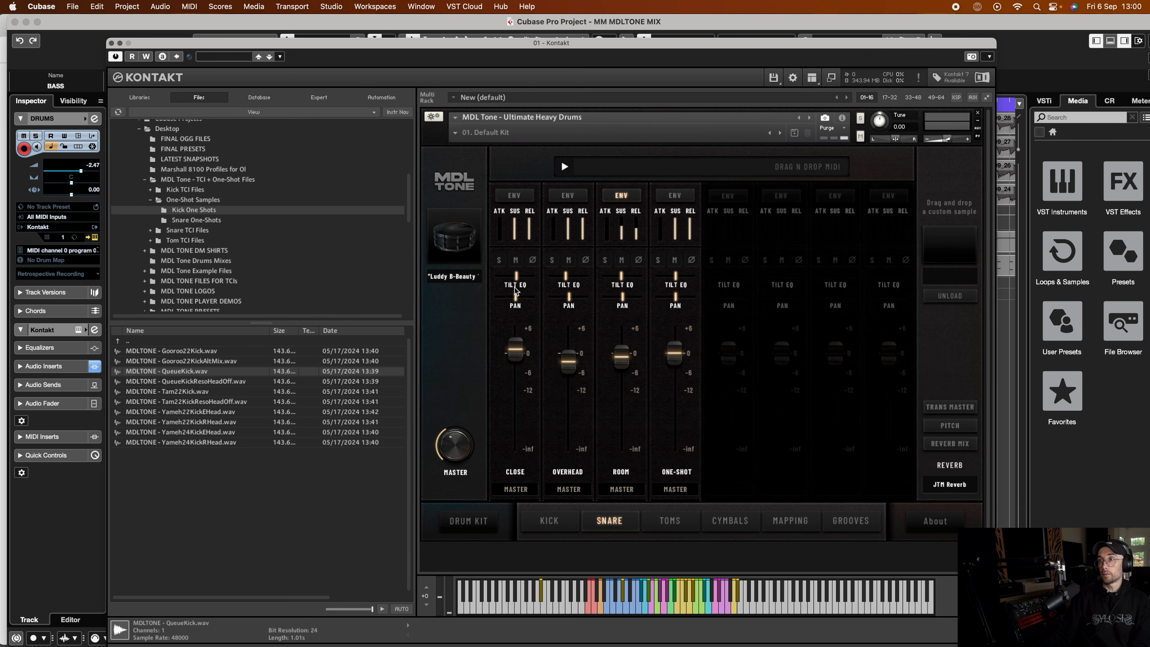
left_click(516, 351)
left_click(516, 276)
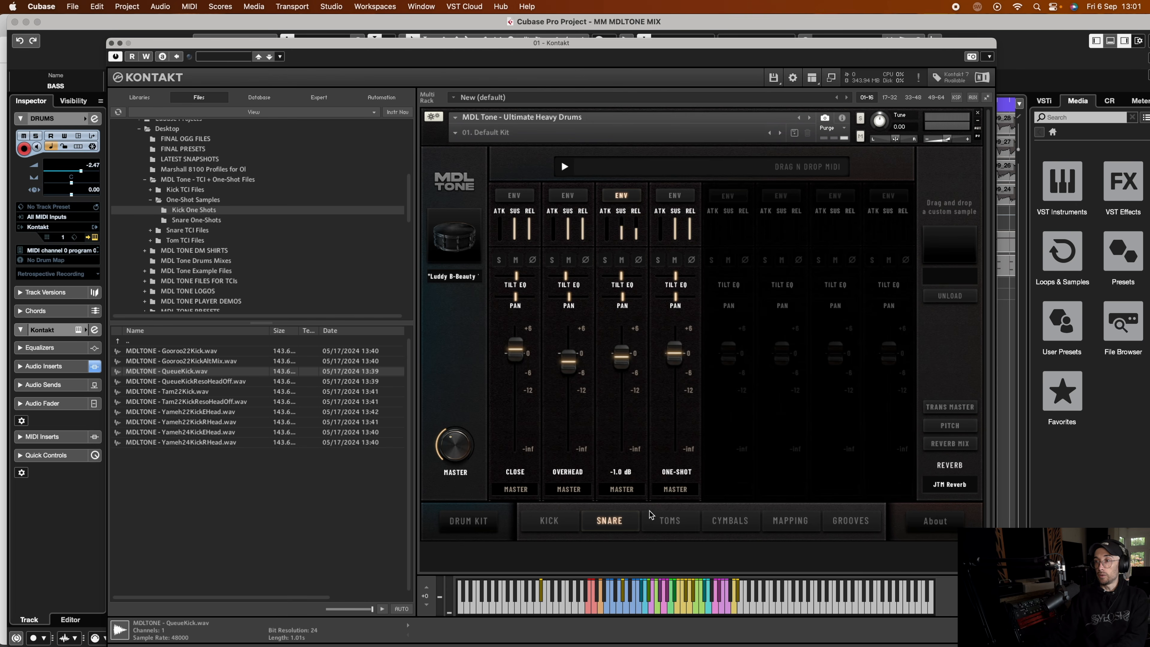
Step: Review the tom mixer together with the toms' overhead and room balance levels
left_click(669, 520)
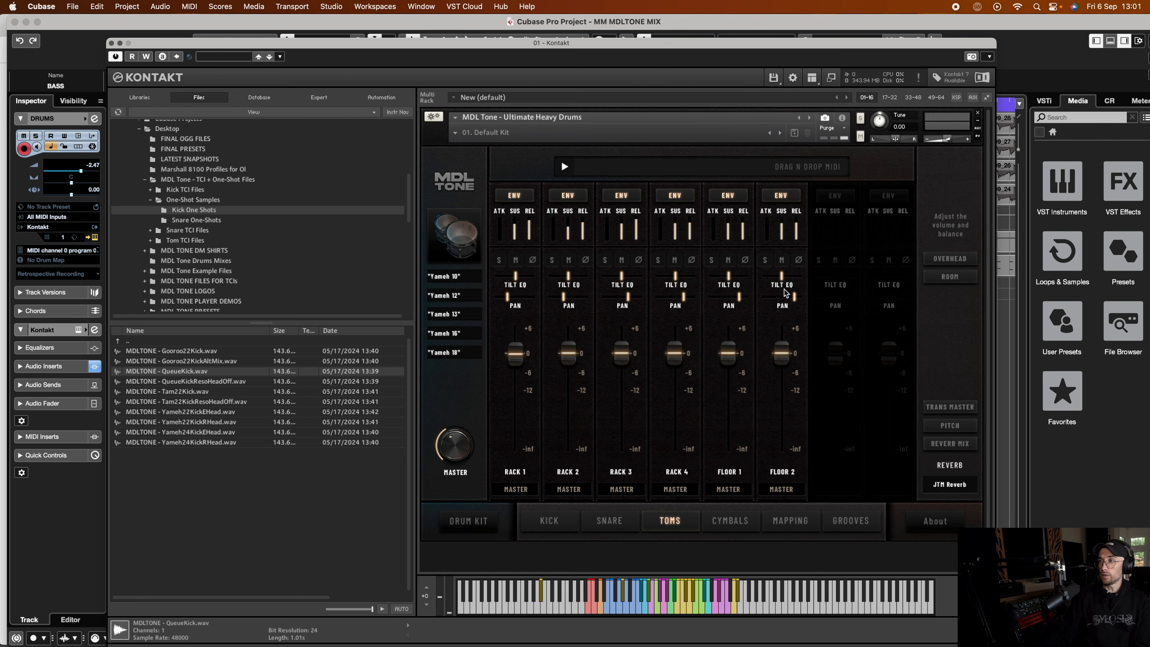
left_click(950, 259)
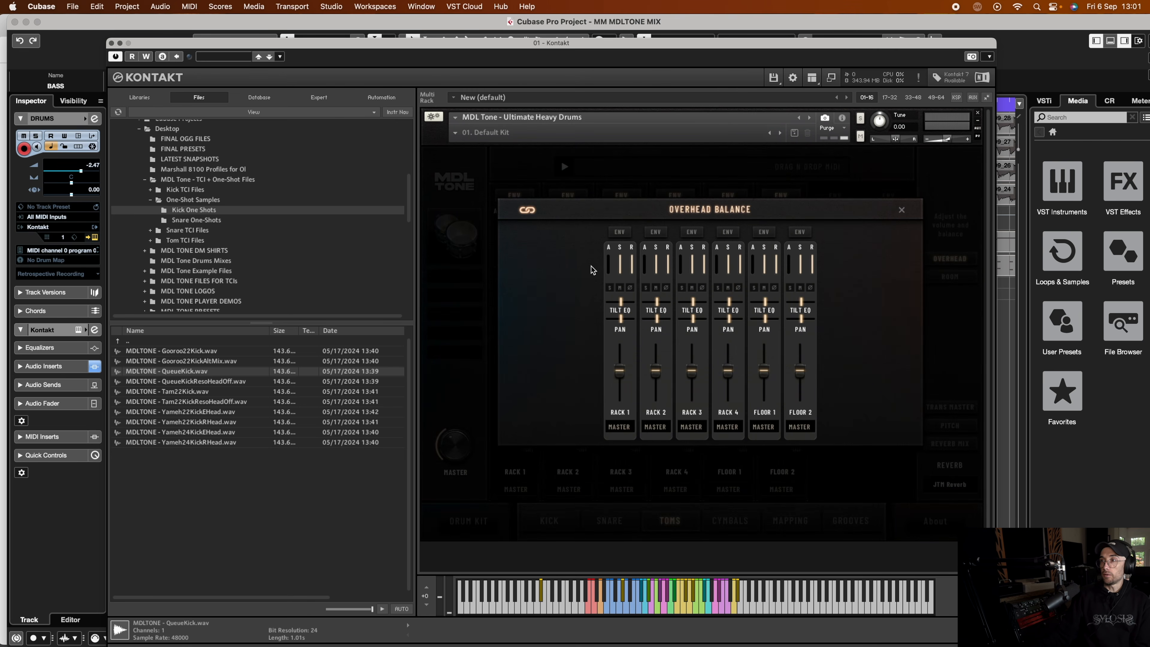
left_click(619, 371)
left_click(909, 214)
left_click(949, 277)
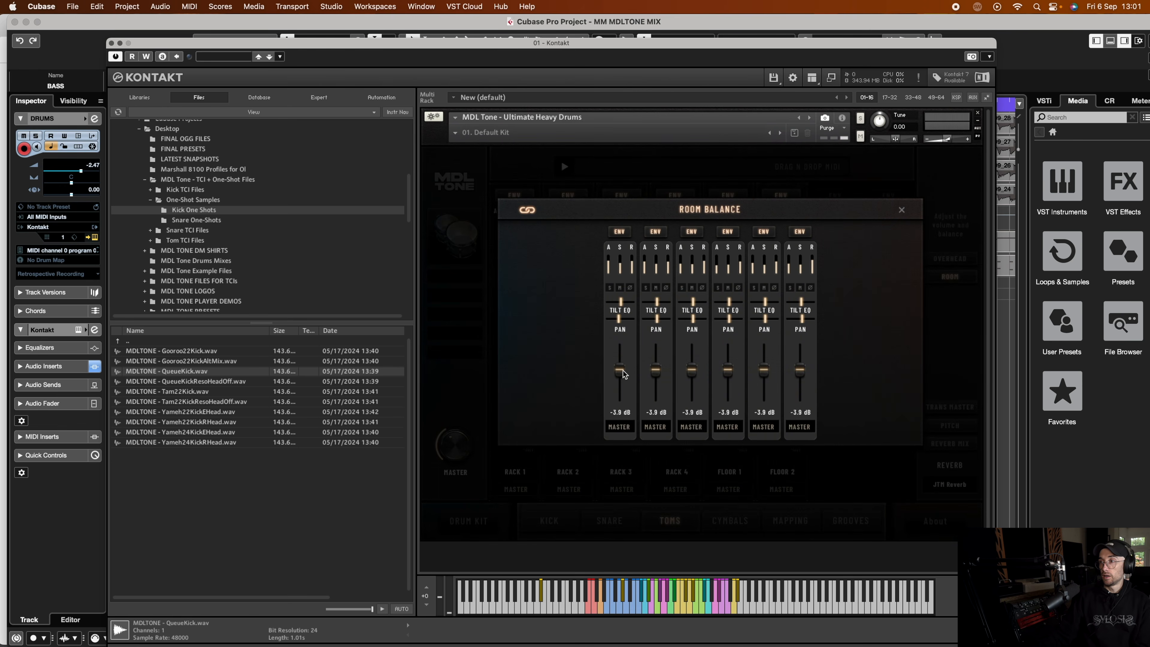
left_click(901, 211)
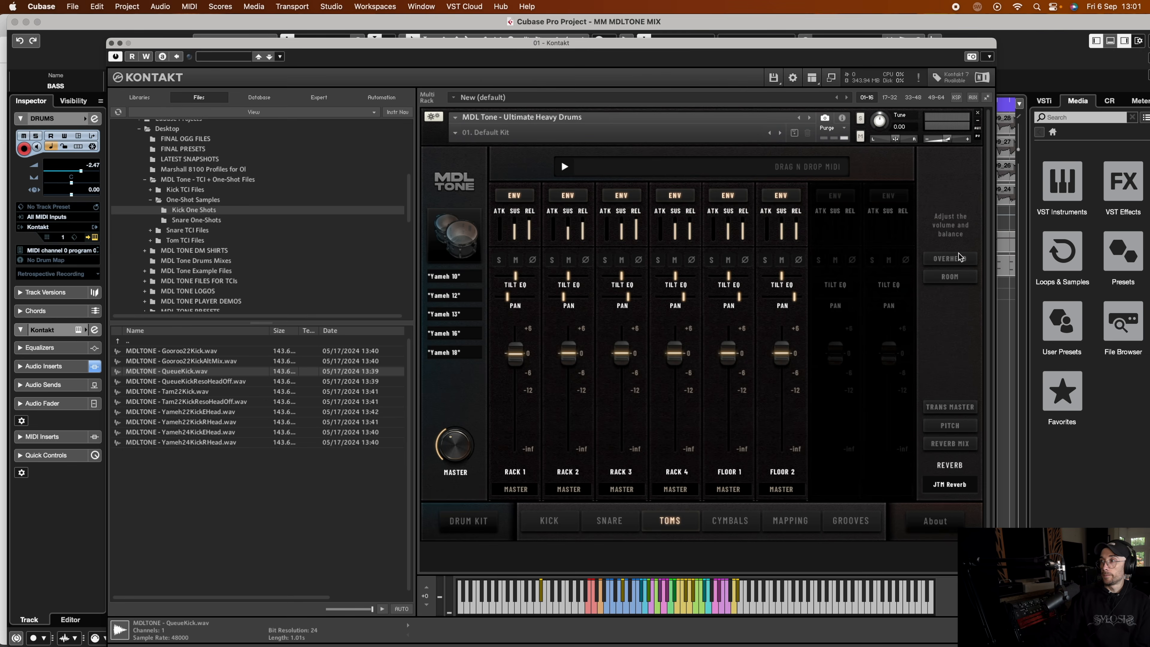
Step: Unlink the tom channels in the room balance settings and close them
left_click(951, 278)
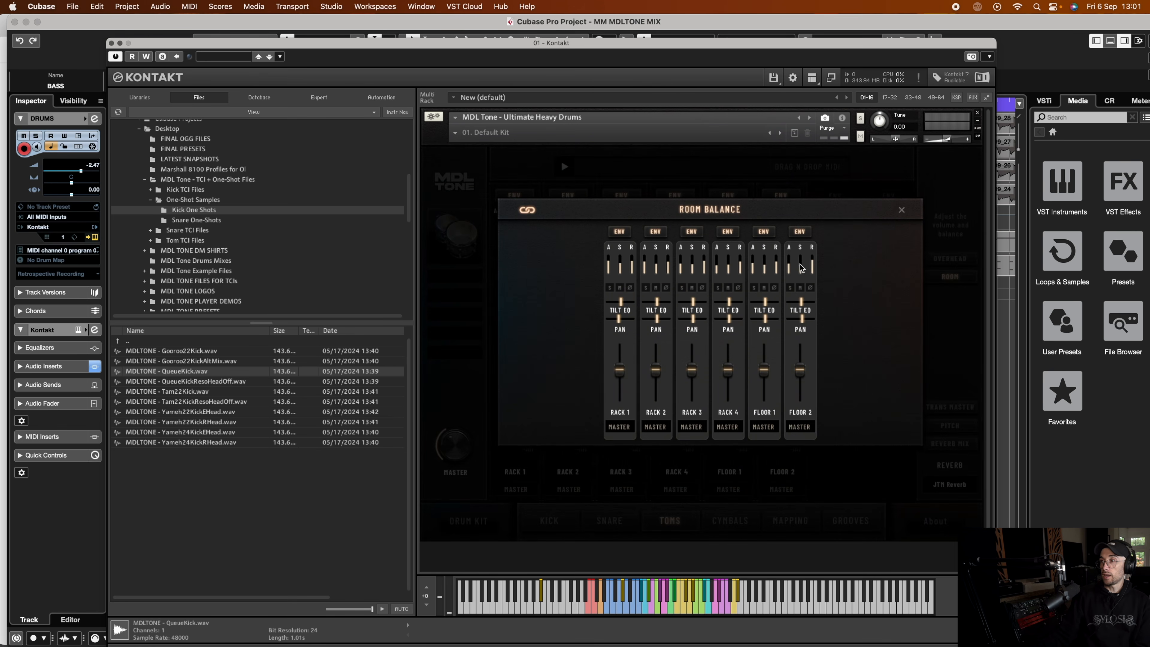
left_click(526, 211)
mouse_move(619, 369)
left_mouse_down()
mouse_move(621, 337)
mouse_move(620, 371)
left_mouse_up()
left_click(527, 209)
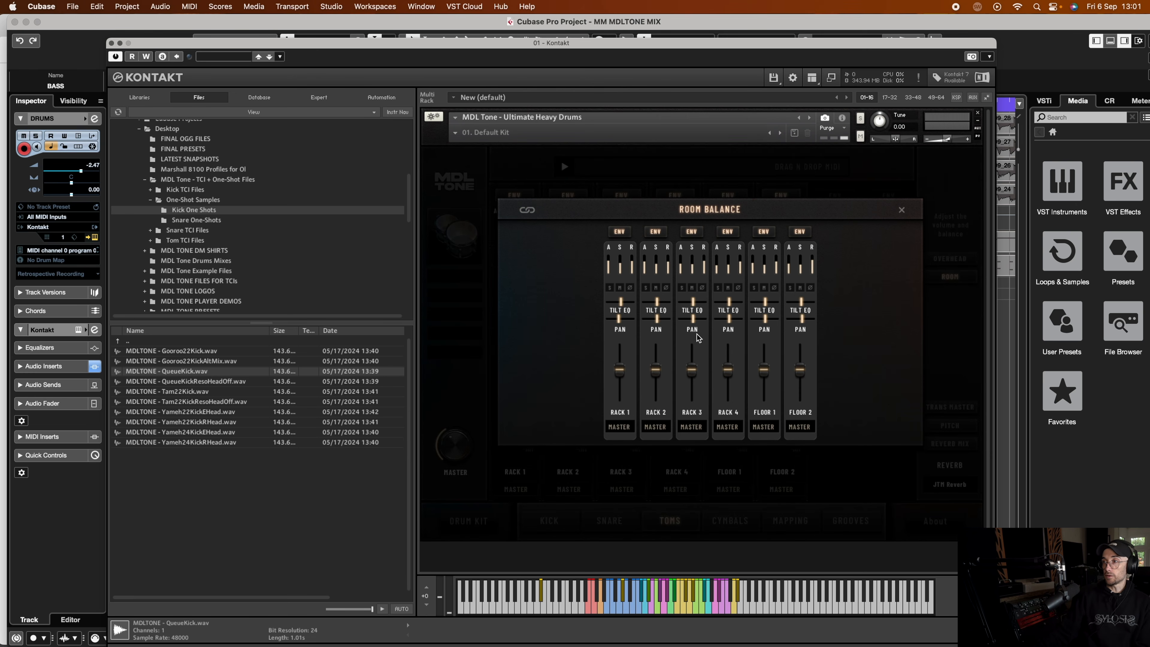
left_click(902, 210)
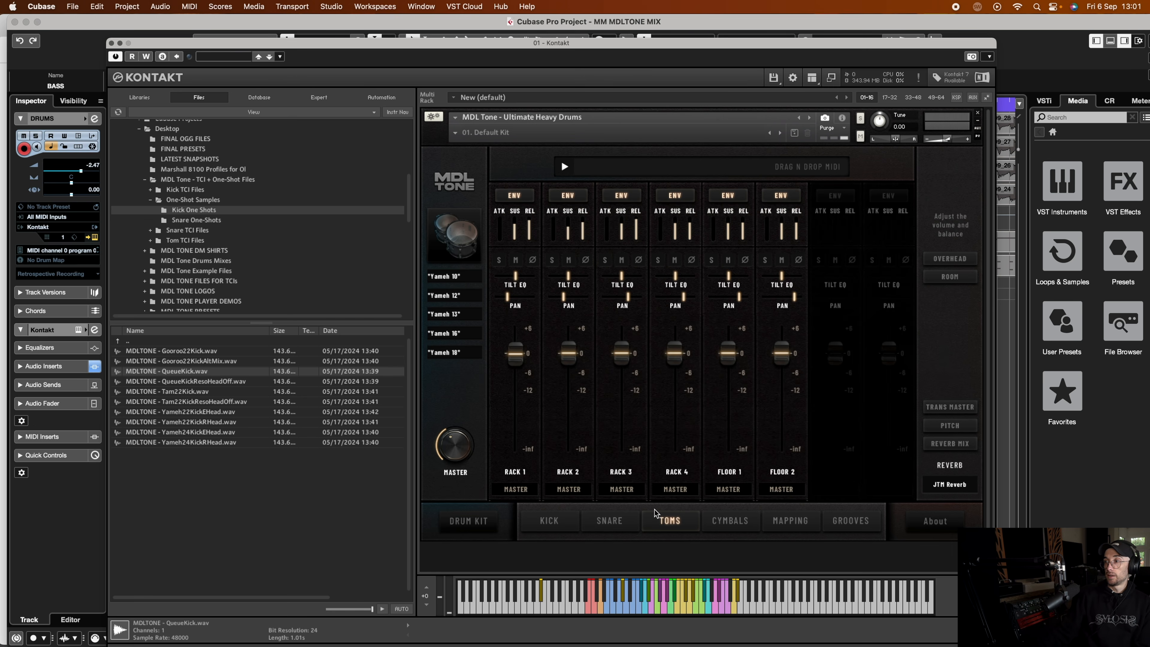
Step: Raise the China R cymbal's fader to about +6 dB and check the cymbals' overhead balance
left_click(734, 526)
left_click_drag(569, 354, 570, 333)
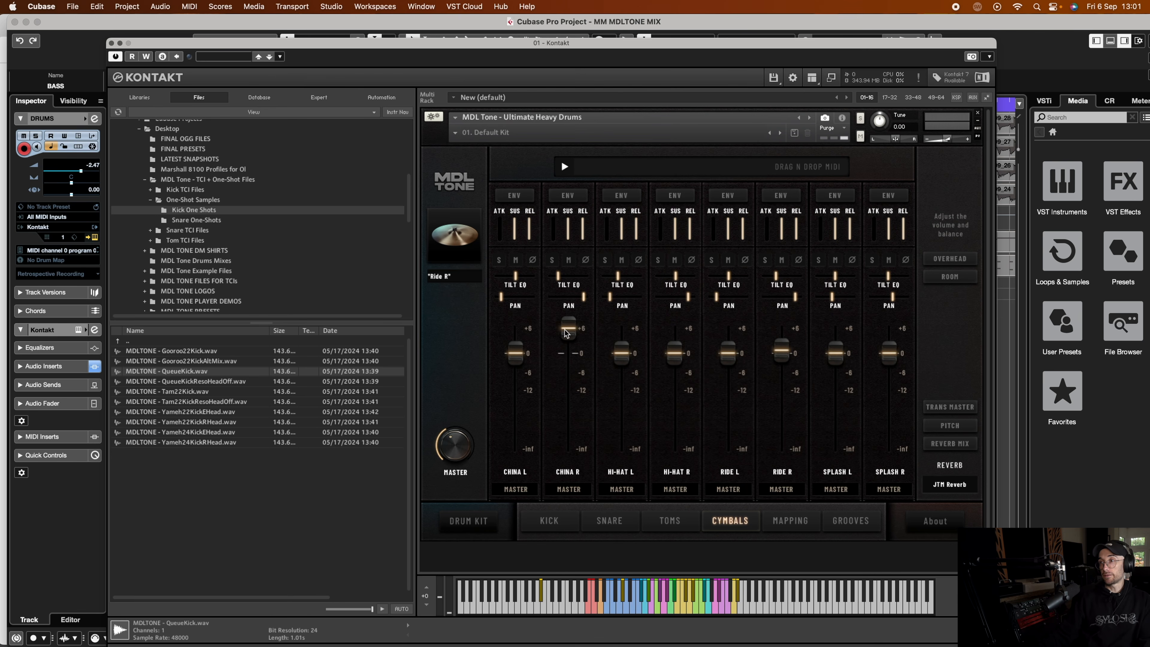
left_click(951, 265)
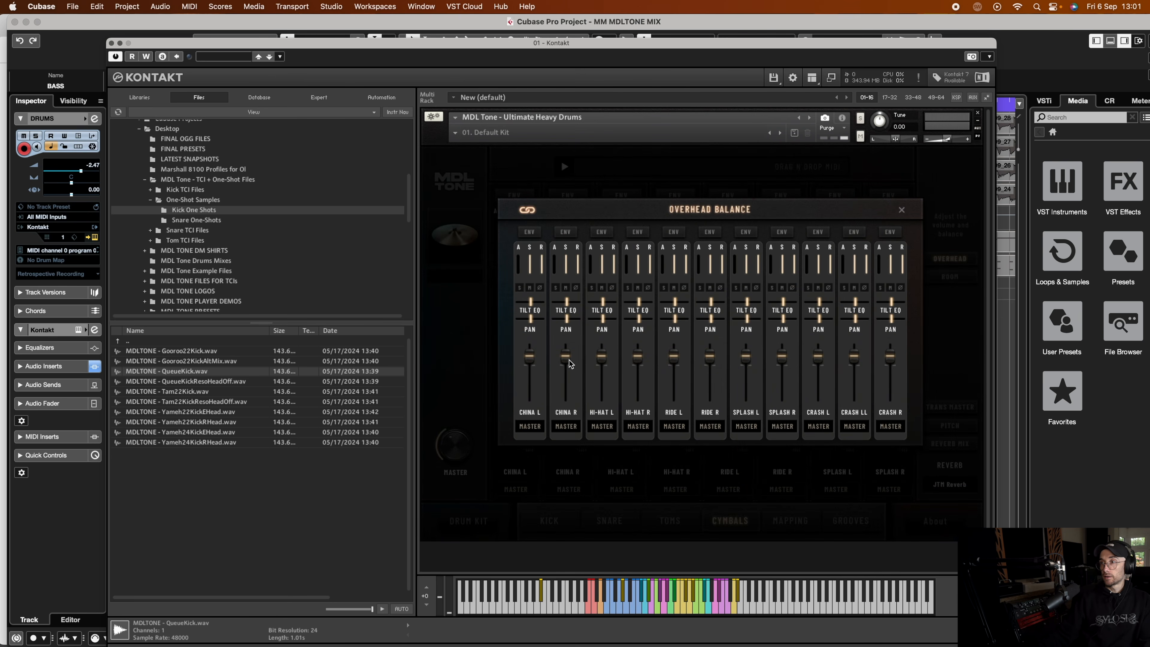
left_click(531, 356)
left_click(901, 209)
Step: Check the cymbals' room balance levels, then close the Kontakt instrument
left_click(950, 277)
left_click(530, 368)
left_click(531, 367)
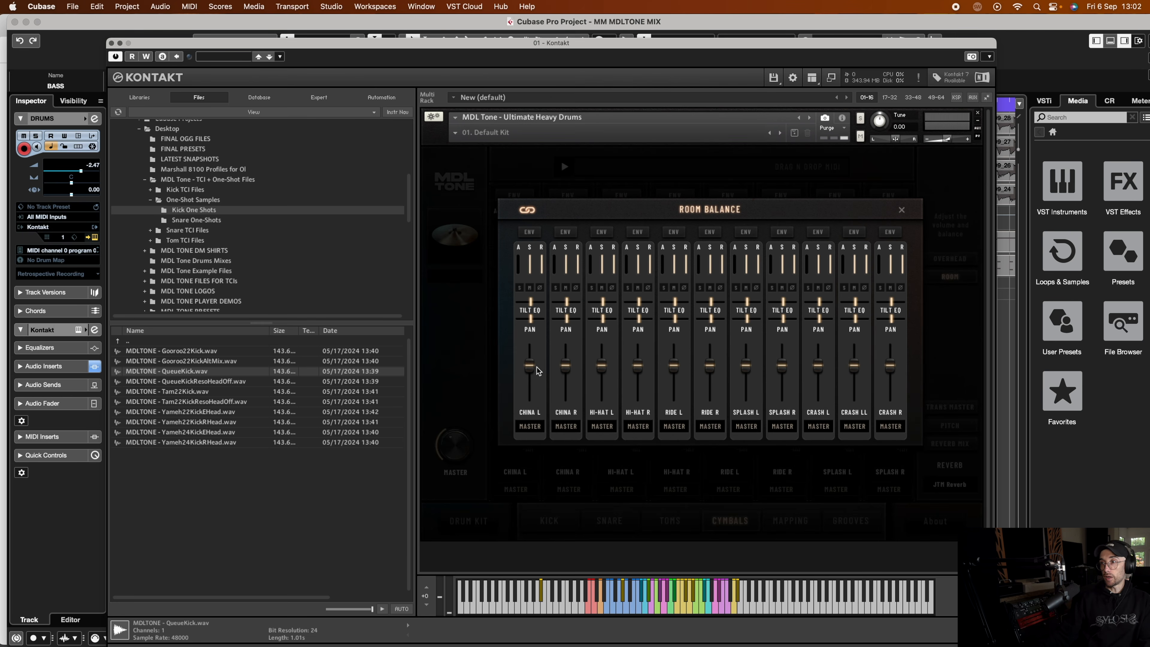
left_click(901, 210)
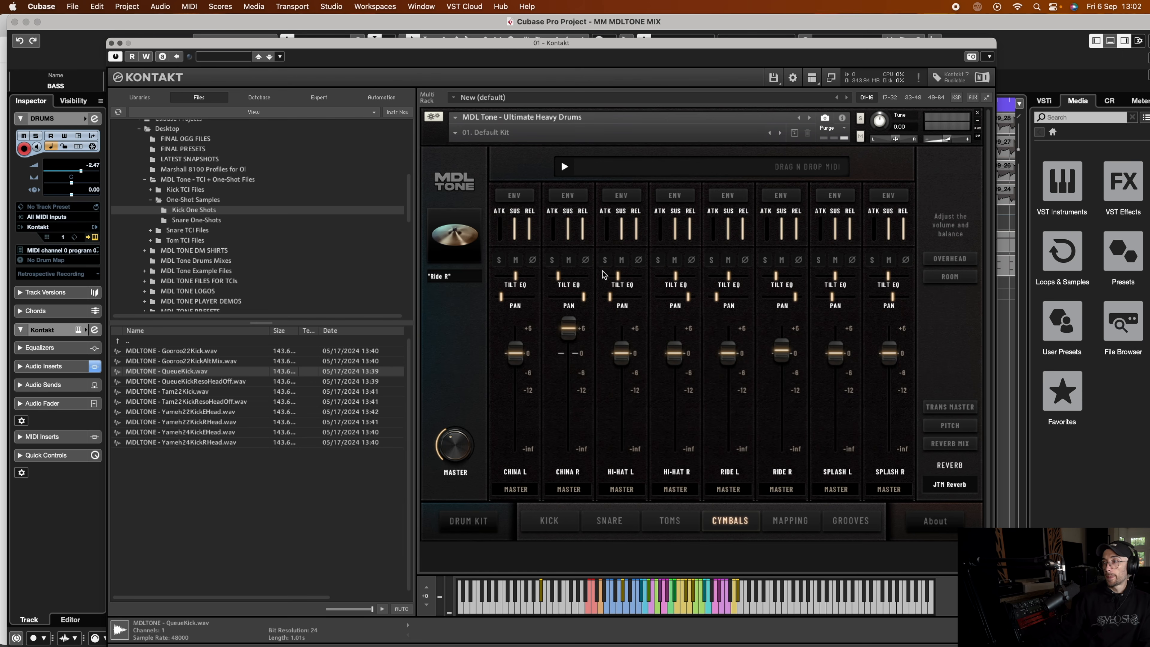
left_click(111, 43)
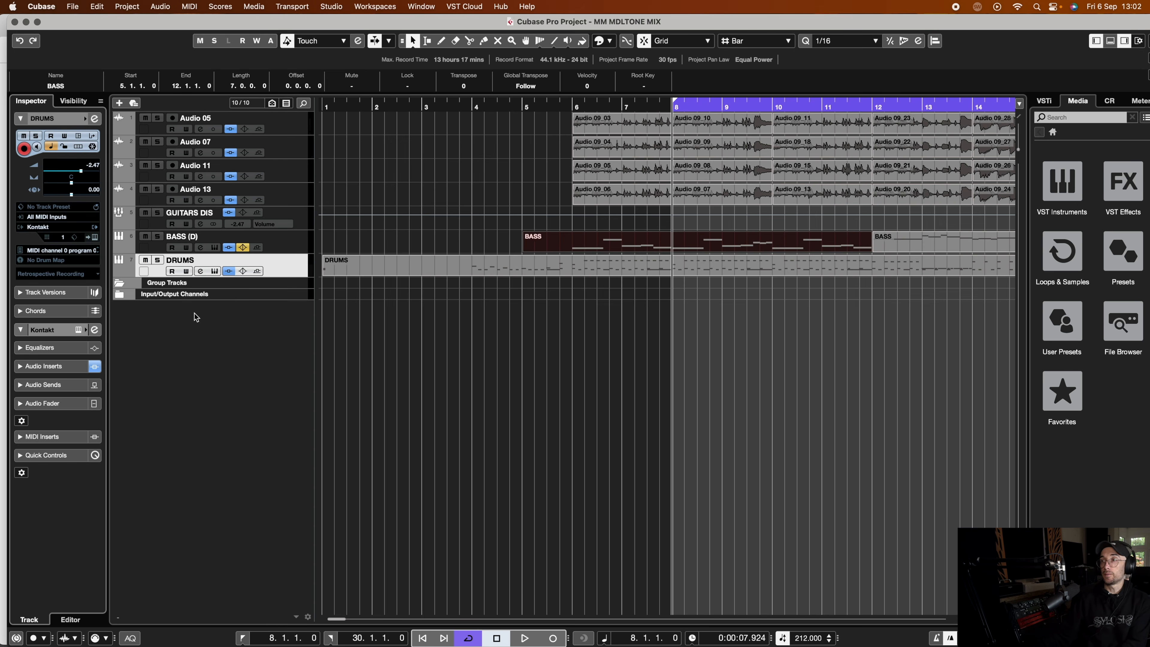
Step: Listen to the DRUMS track soloed from bar 8, then take it out of solo
left_click(157, 260)
key("space")
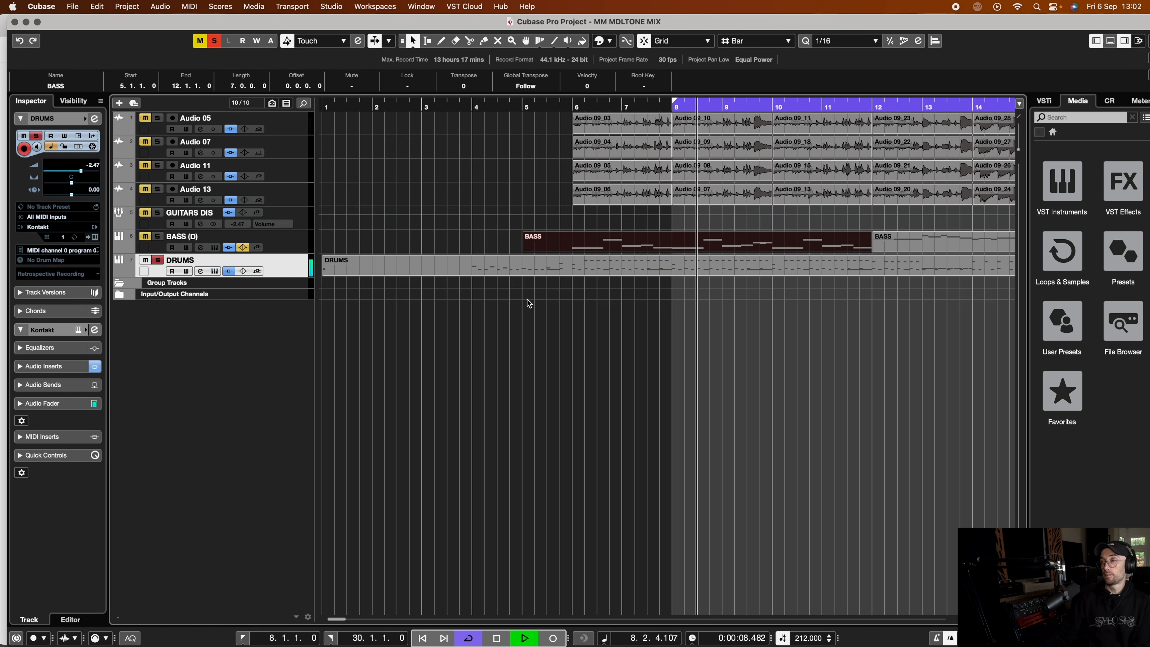
scroll(527, 303, "right", 10)
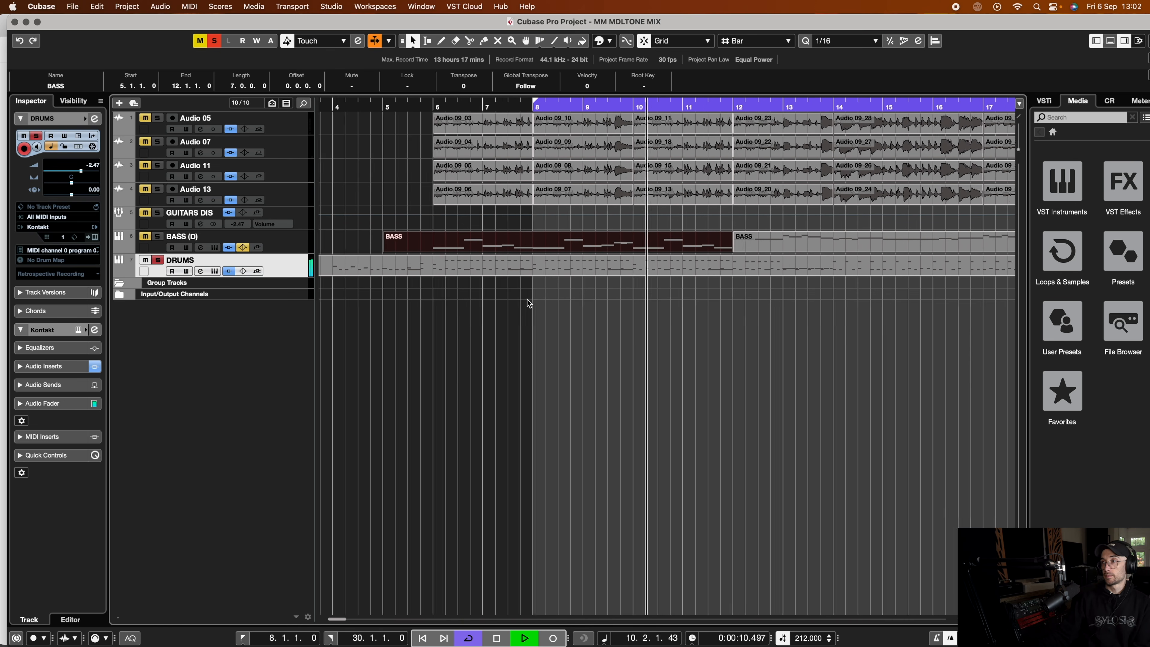
left_click(157, 260)
Step: Review the drum kit's reverb balance in Kontakt, then close the instrument
left_click(95, 236)
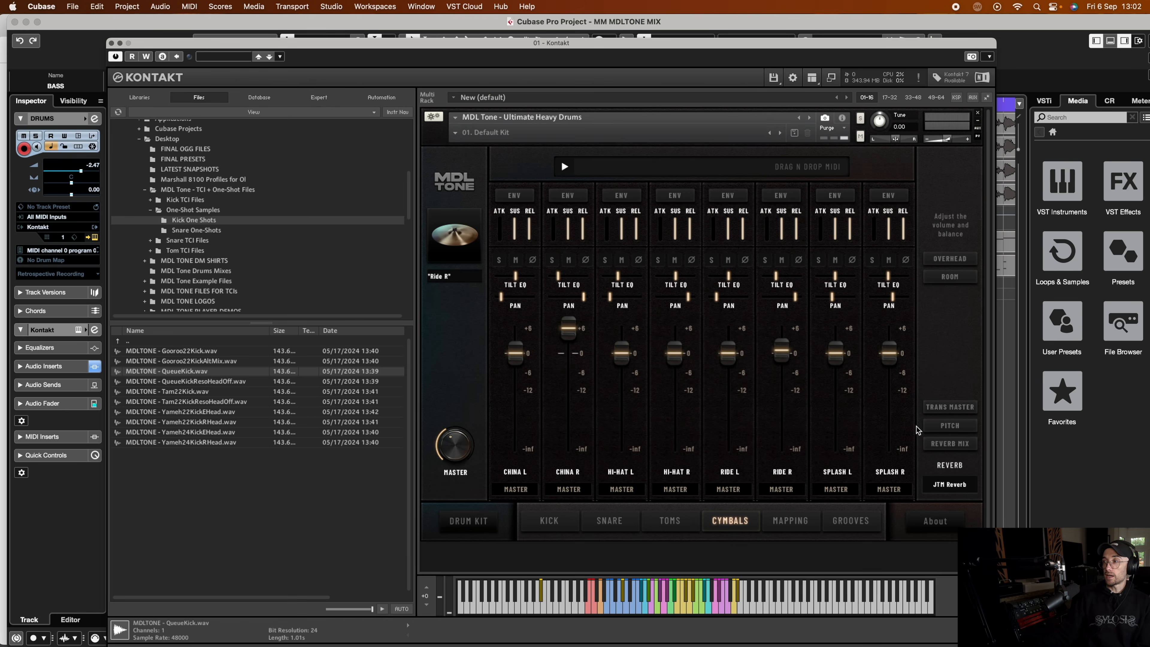
left_click(949, 443)
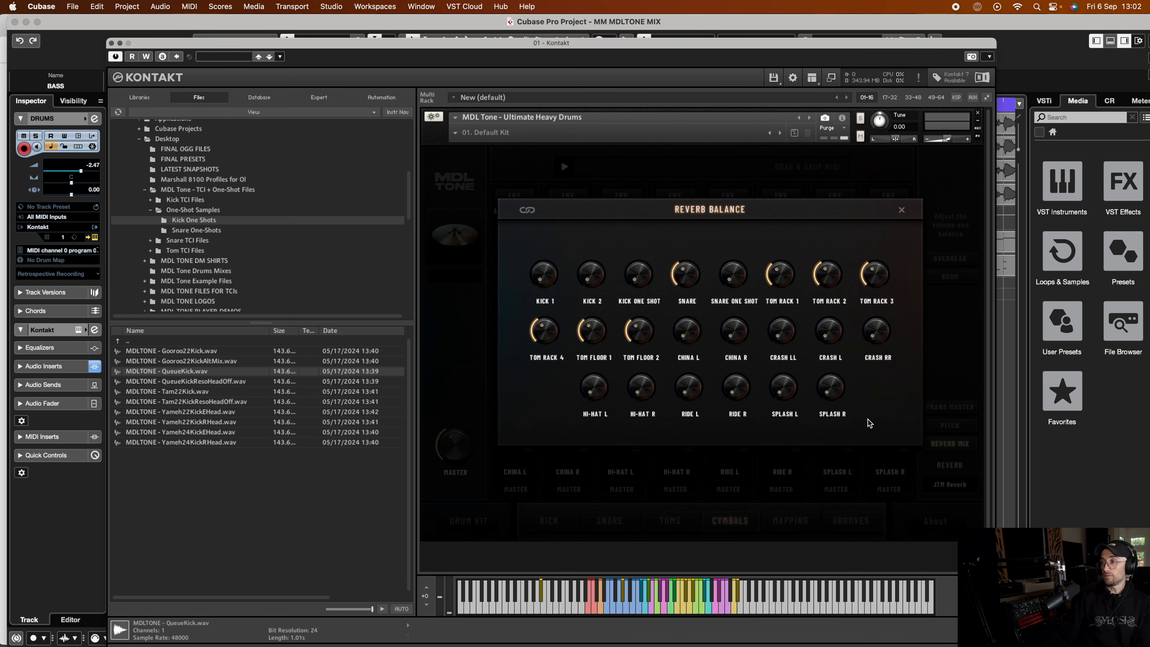
left_click(902, 211)
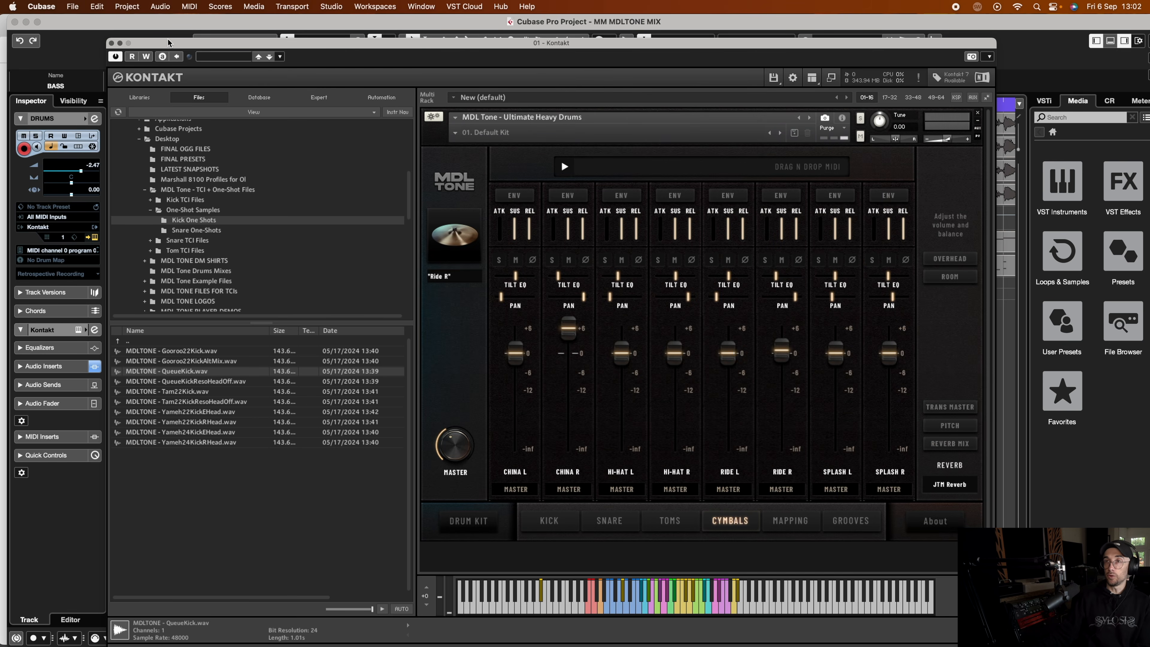
left_click(111, 43)
Step: Return the playhead to the loop start at bar 8 and open the MixConsole
left_click(888, 506)
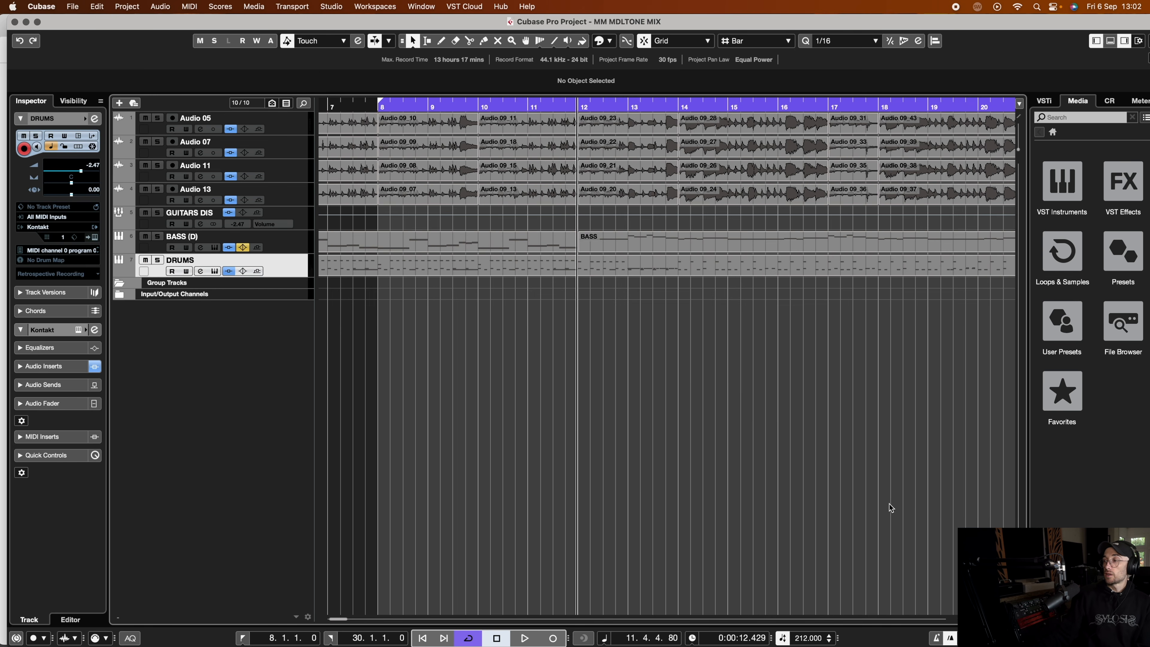
key("g")
key("g")
key("g")
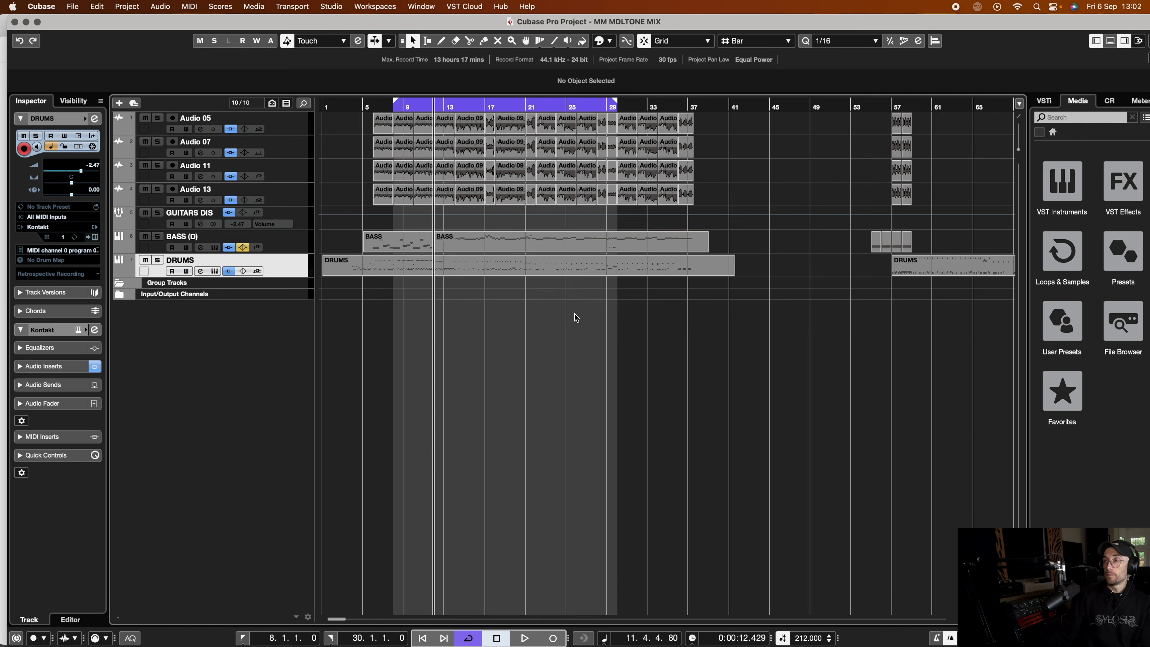
left_click(392, 109)
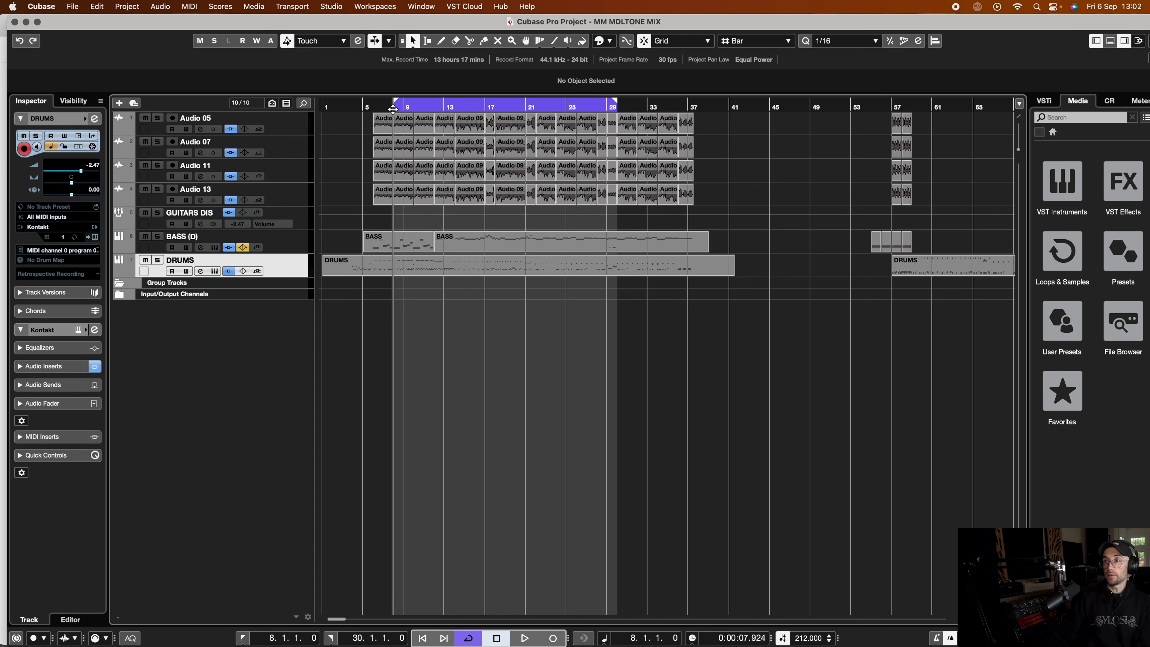
left_click(331, 6)
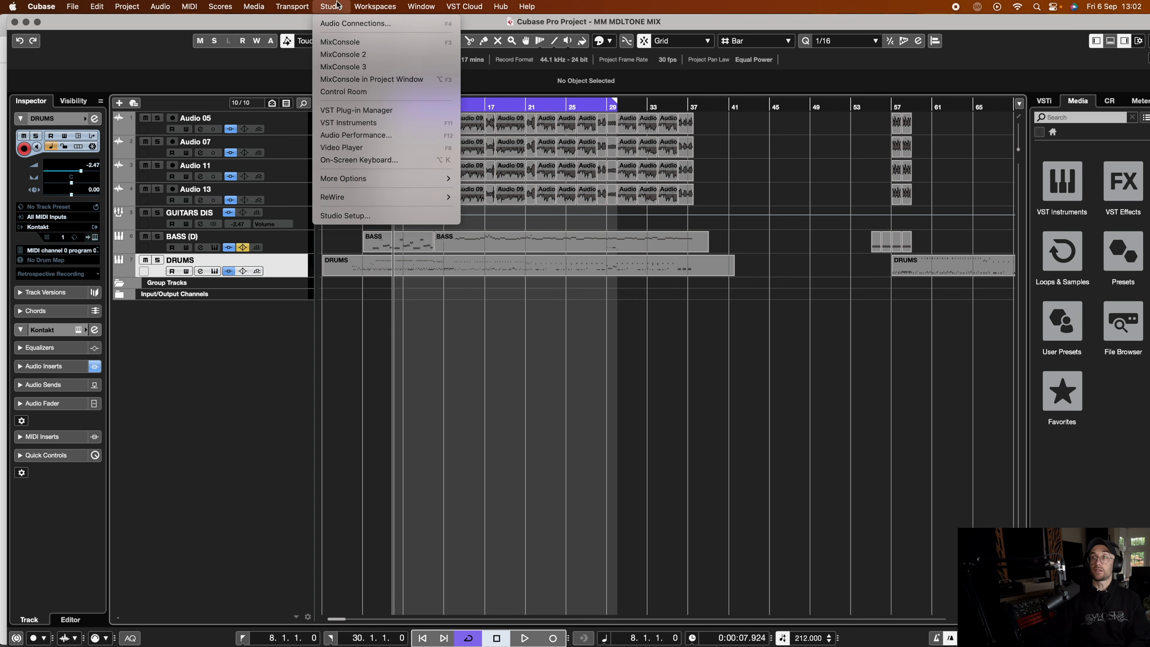
left_click(343, 44)
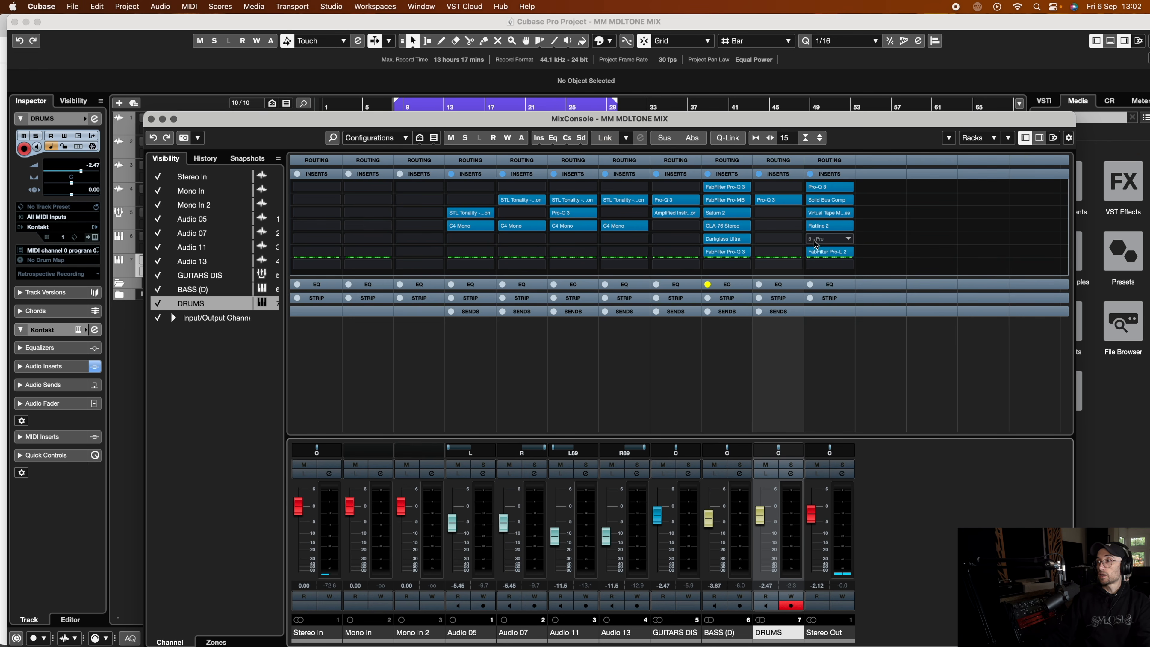
Step: Compare the mix with and without the Pro-Q 3 low cut on the Stereo Out, then close the EQ
left_click(820, 189)
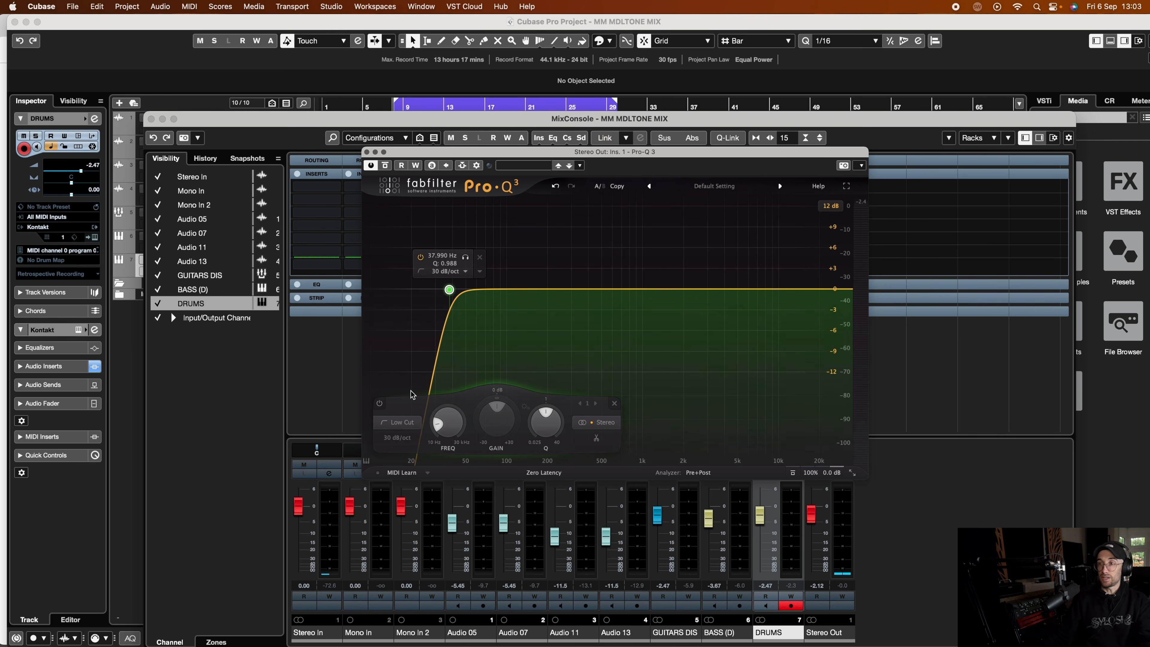
key("space")
left_click(378, 403)
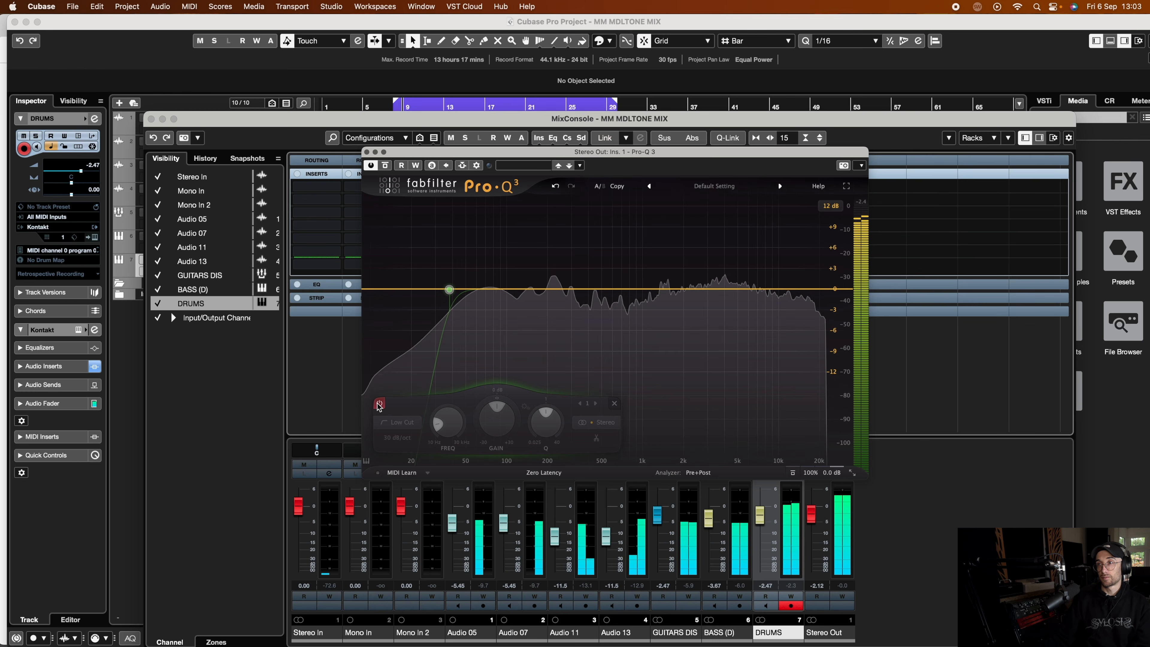
left_click(379, 403)
left_click(379, 403)
left_click(379, 403)
key("space")
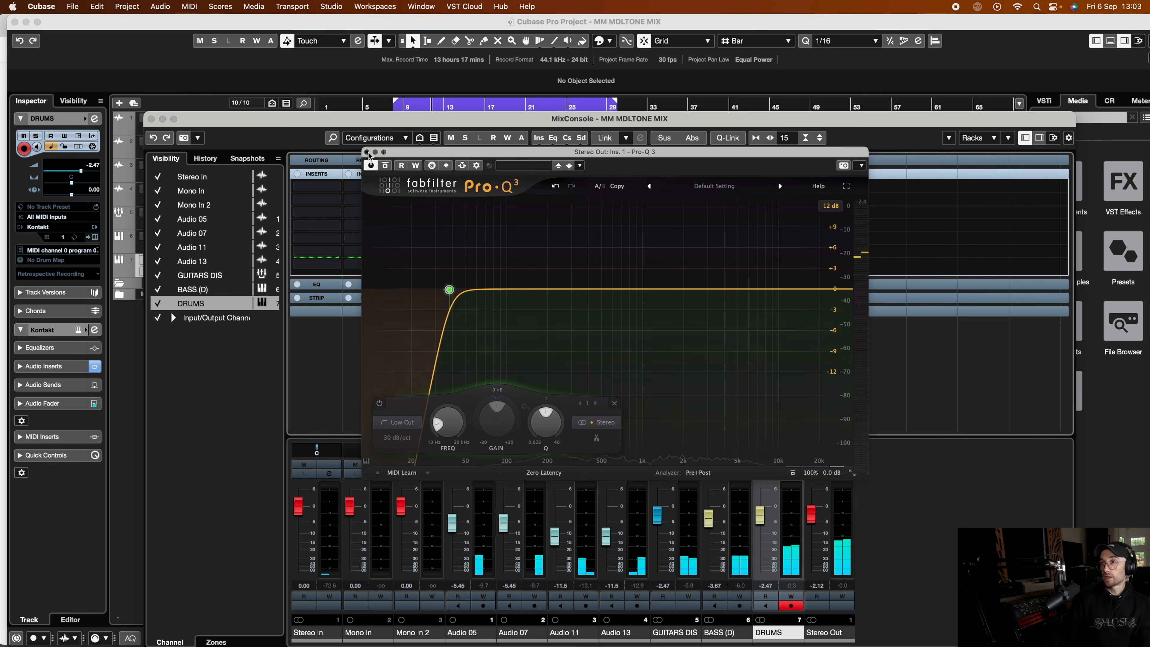
left_click(367, 153)
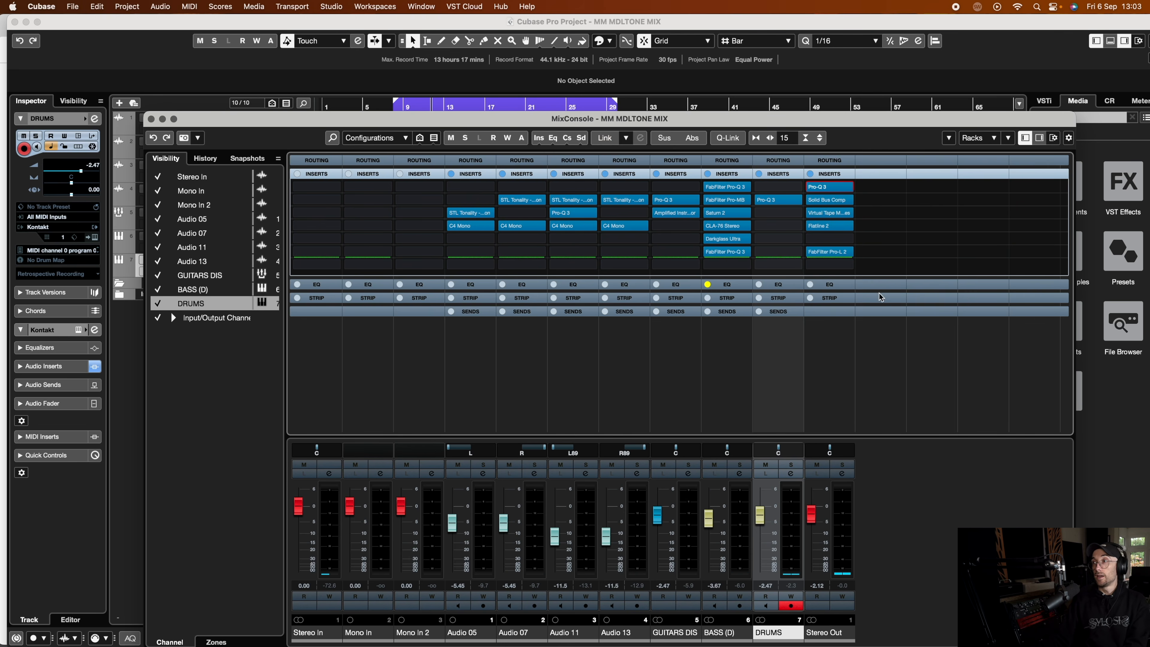
Step: Fine-tune the threshold of the Stereo Out's Solid Bus Comp by ear during playback, then close the compressor
left_click(823, 203)
left_click(823, 203)
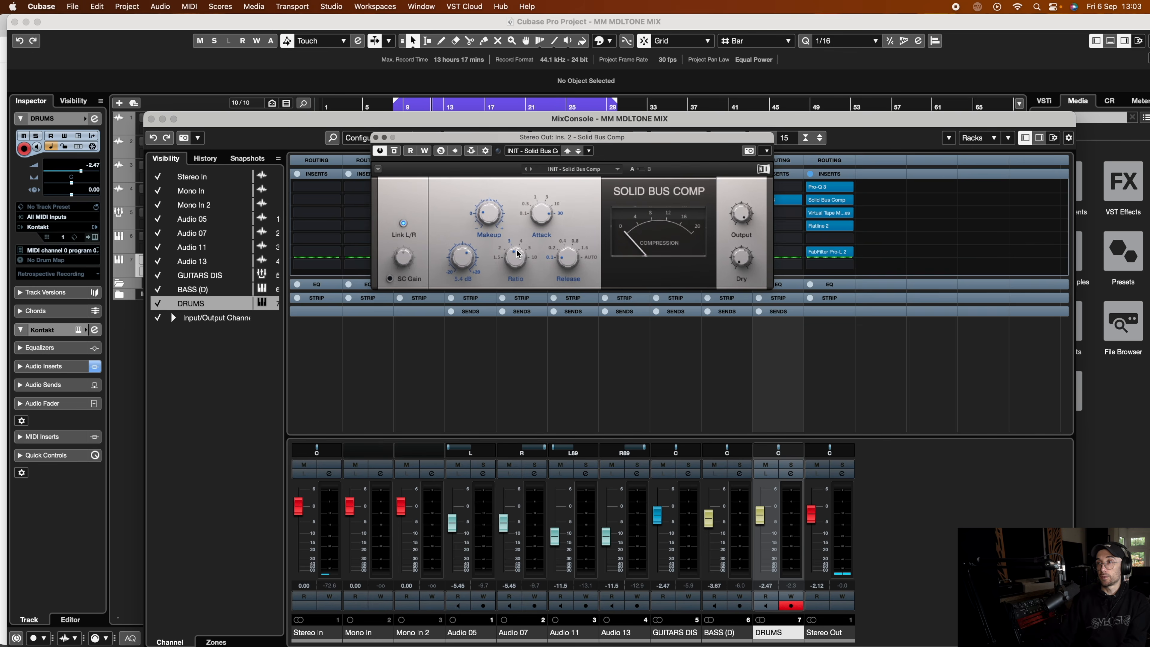
key("space")
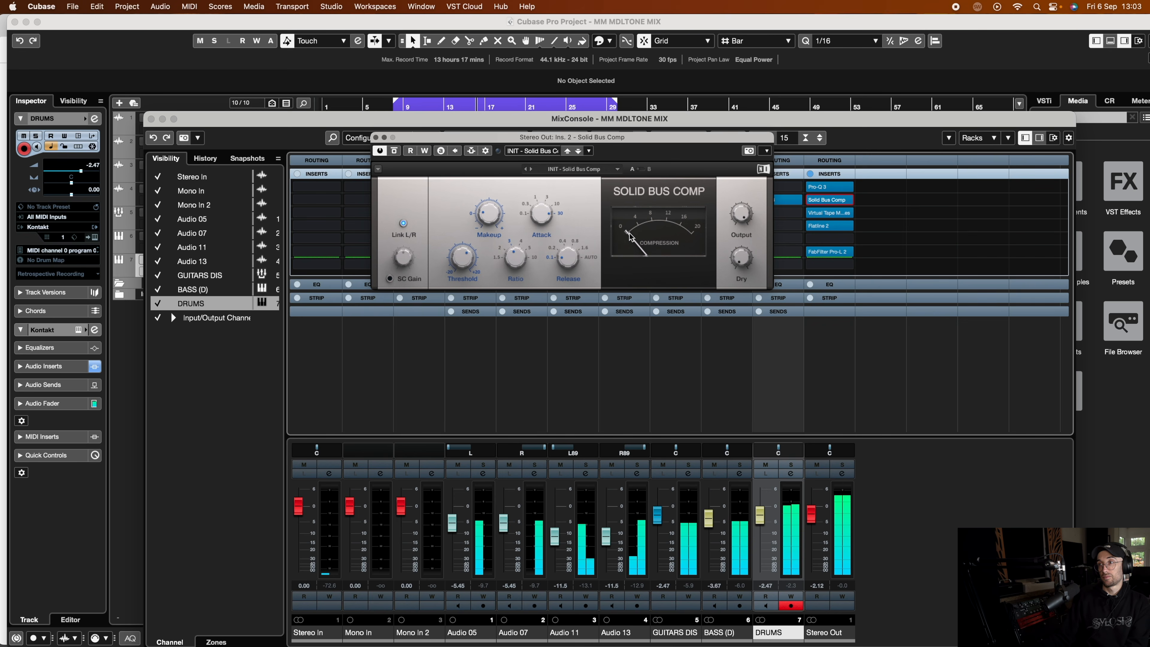
key("space")
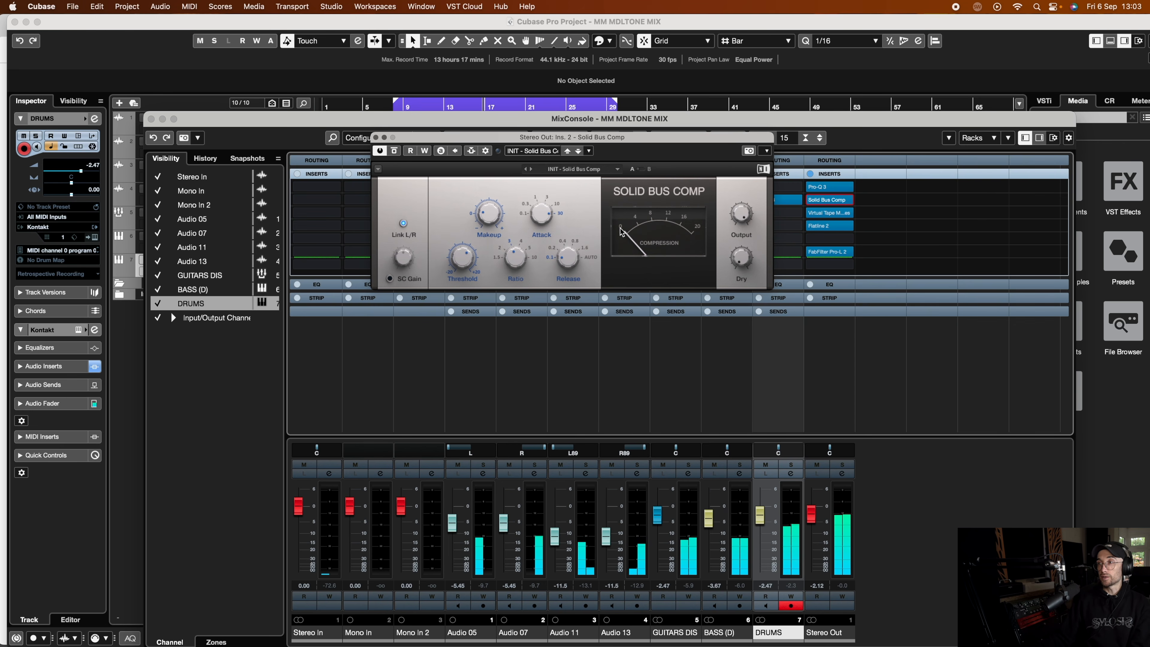
mouse_move(461, 267)
key("space")
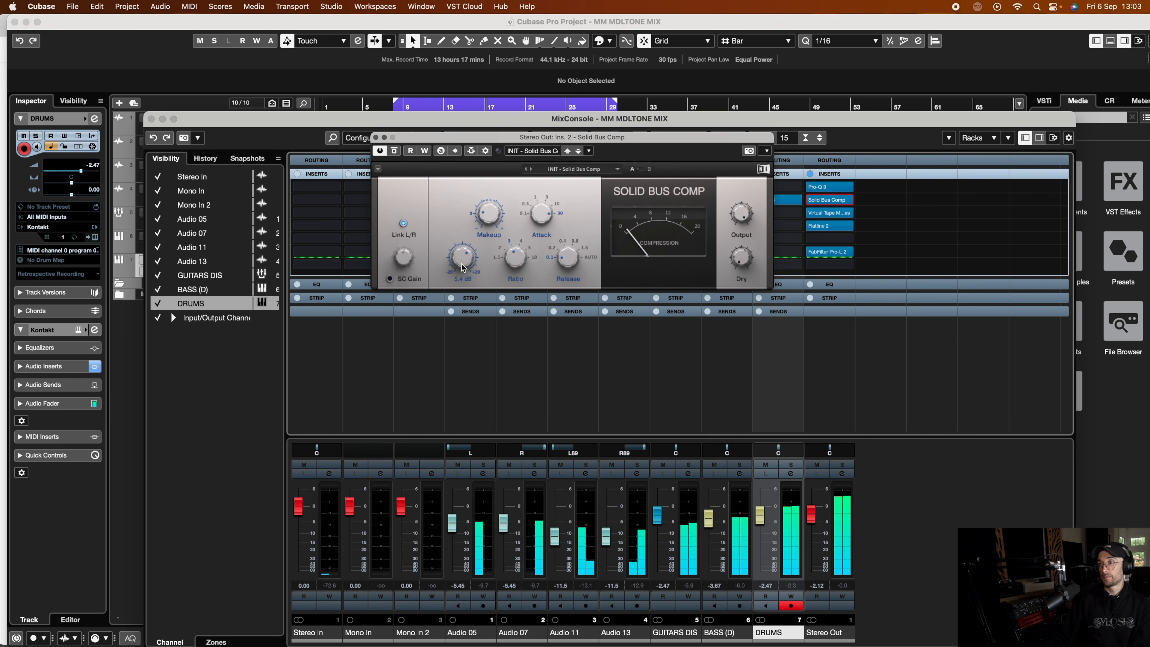
mouse_move(462, 264)
left_mouse_down()
mouse_move(462, 298)
mouse_move(460, 266)
left_mouse_up()
key("space")
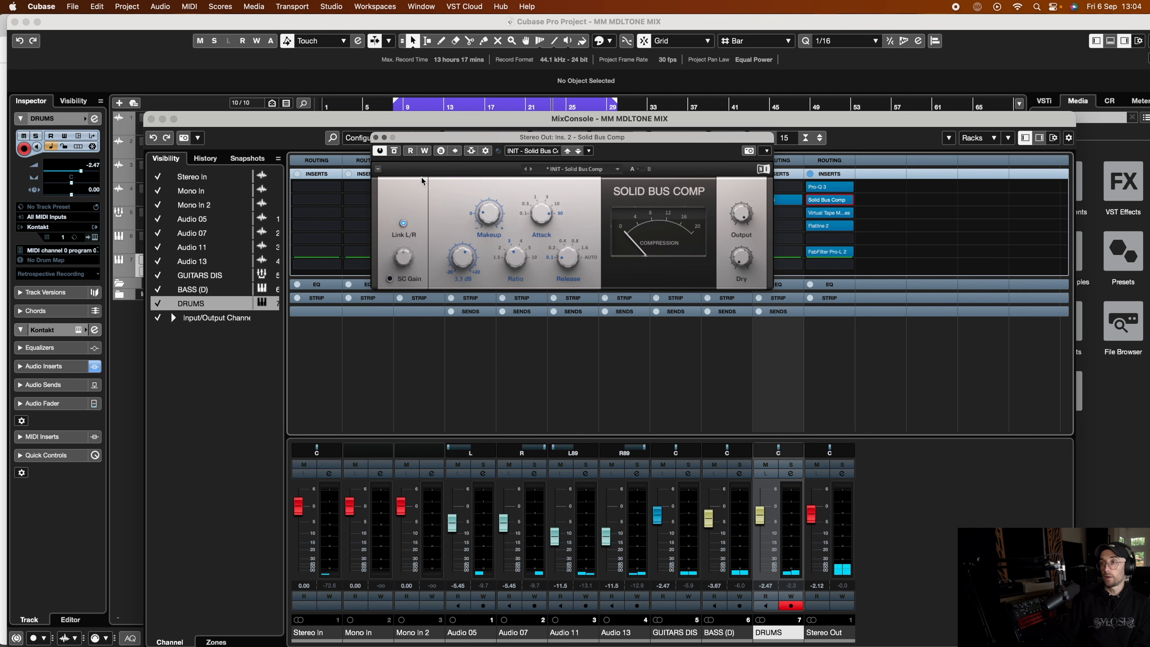
mouse_move(458, 258)
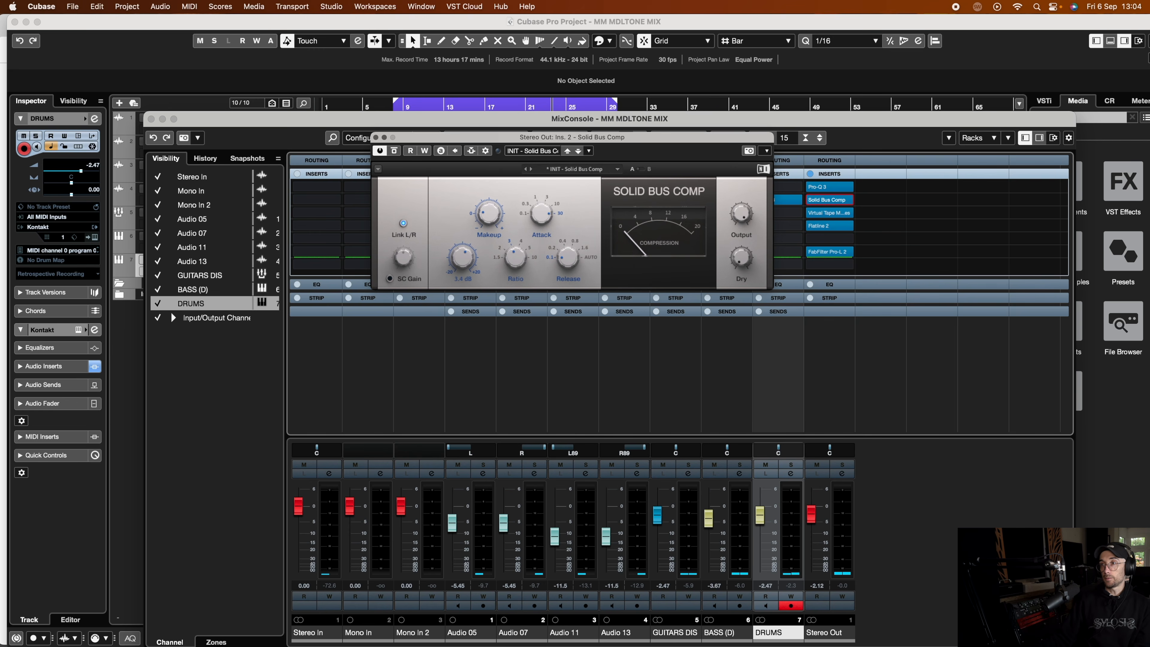
left_click(376, 138)
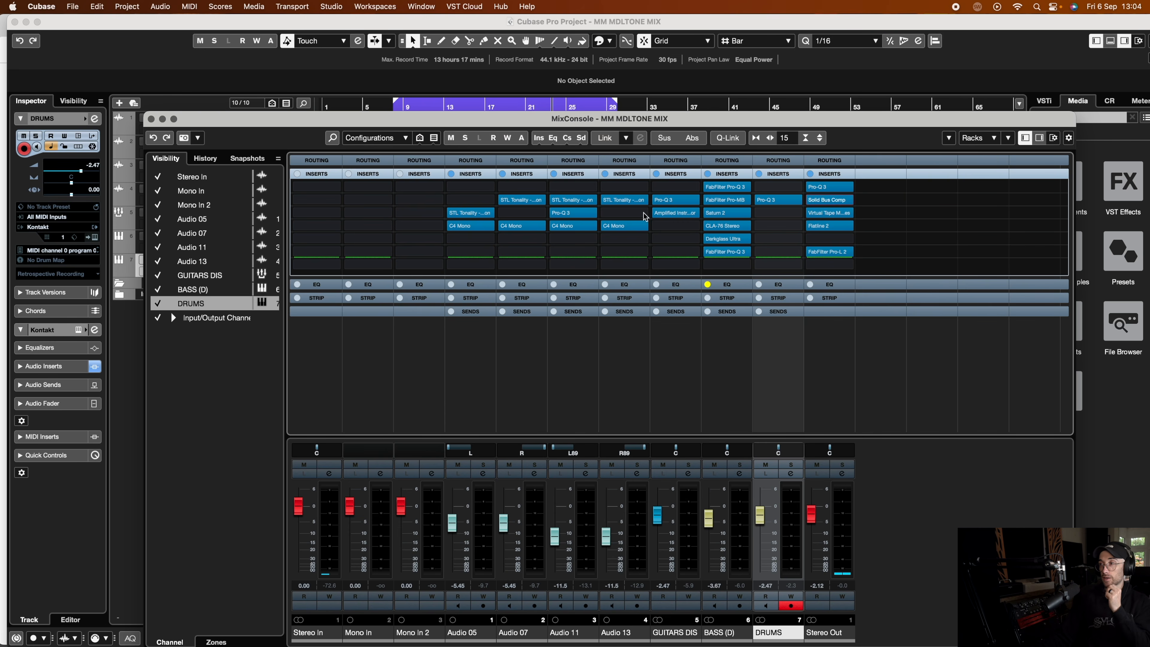
Step: Insert Slate Digital's VBC FG-Red on the Stereo Out between Solid Bus Comp and Virtual Tape Machines
left_click(827, 224)
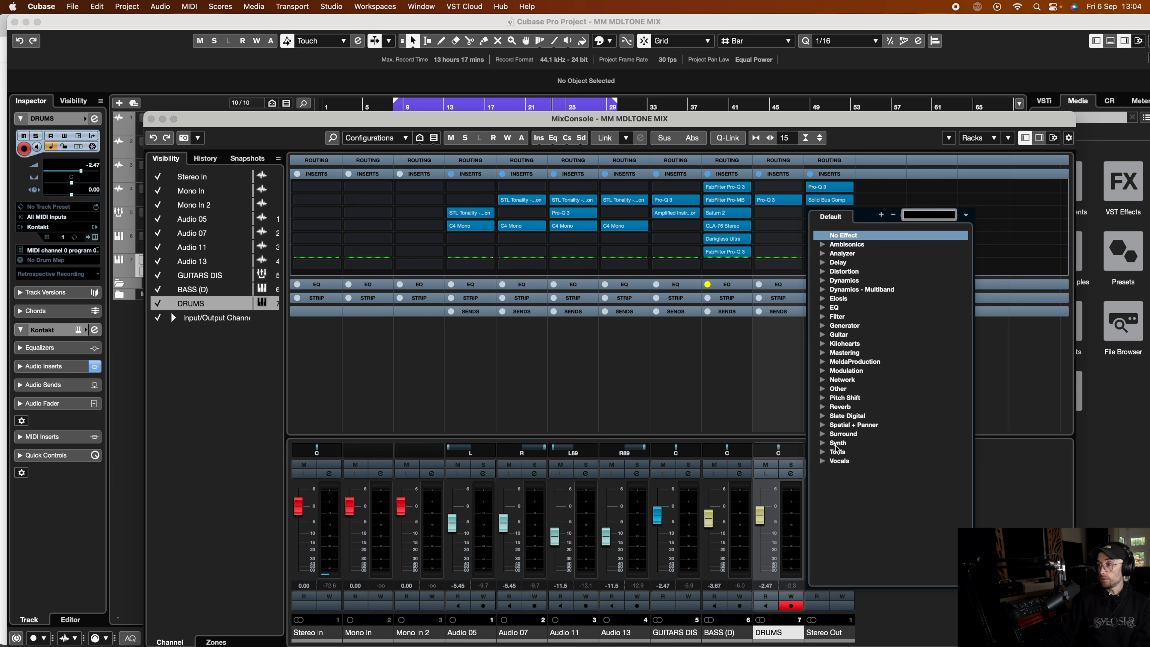
left_click(823, 415)
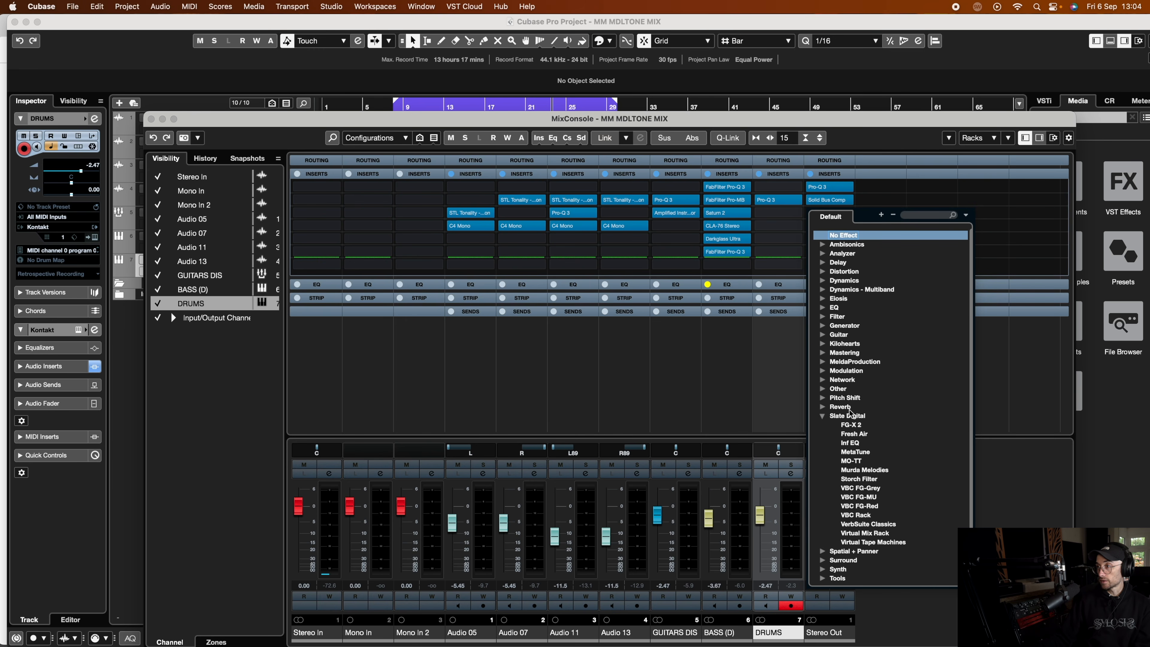
left_click(870, 506)
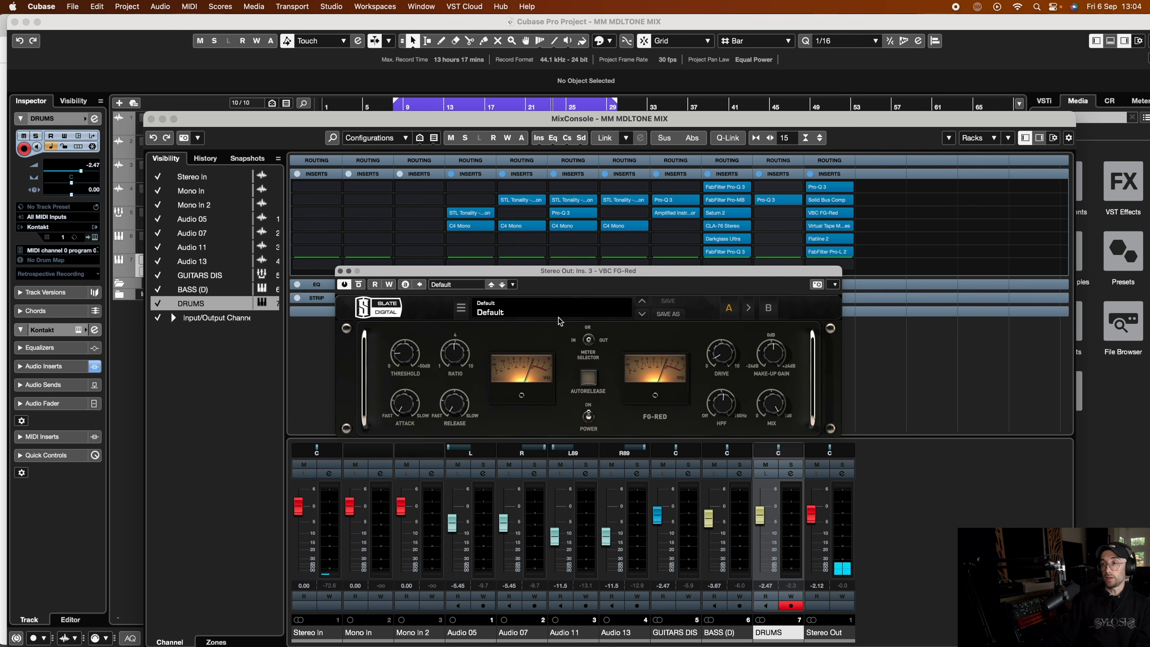
mouse_move(724, 409)
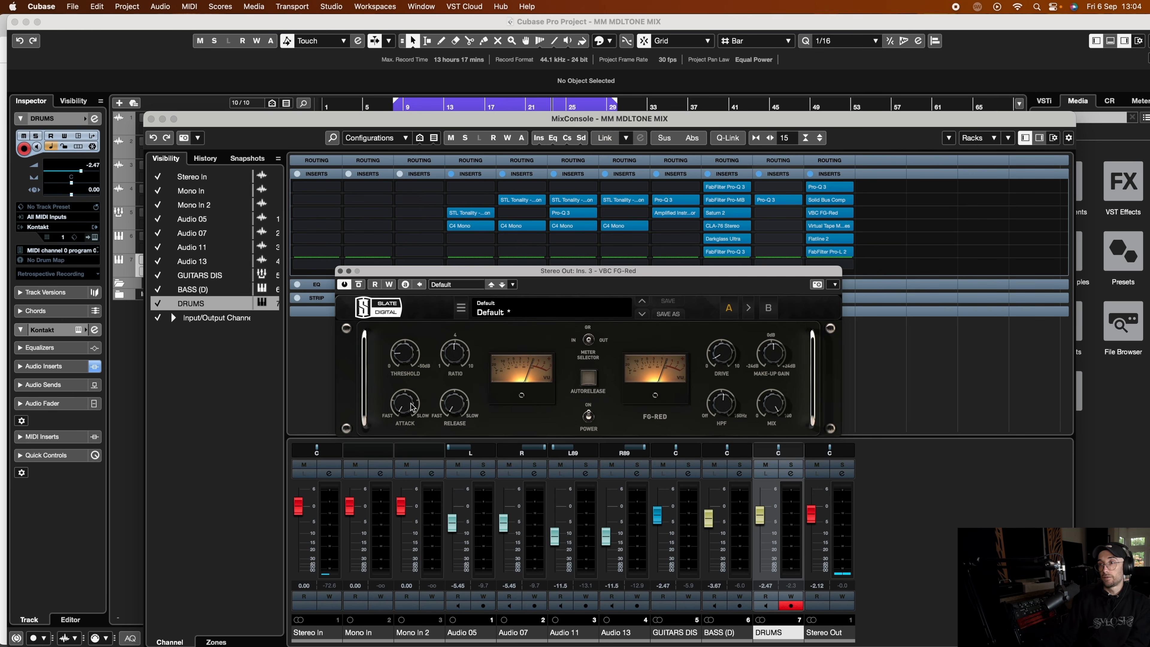
Step: Set the VBC FG-Red threshold to -7.3 dB while playing the mix, then close the compressor and leave its insert switched off
key("space")
mouse_move(410, 360)
left_click_drag(410, 360, 406, 363)
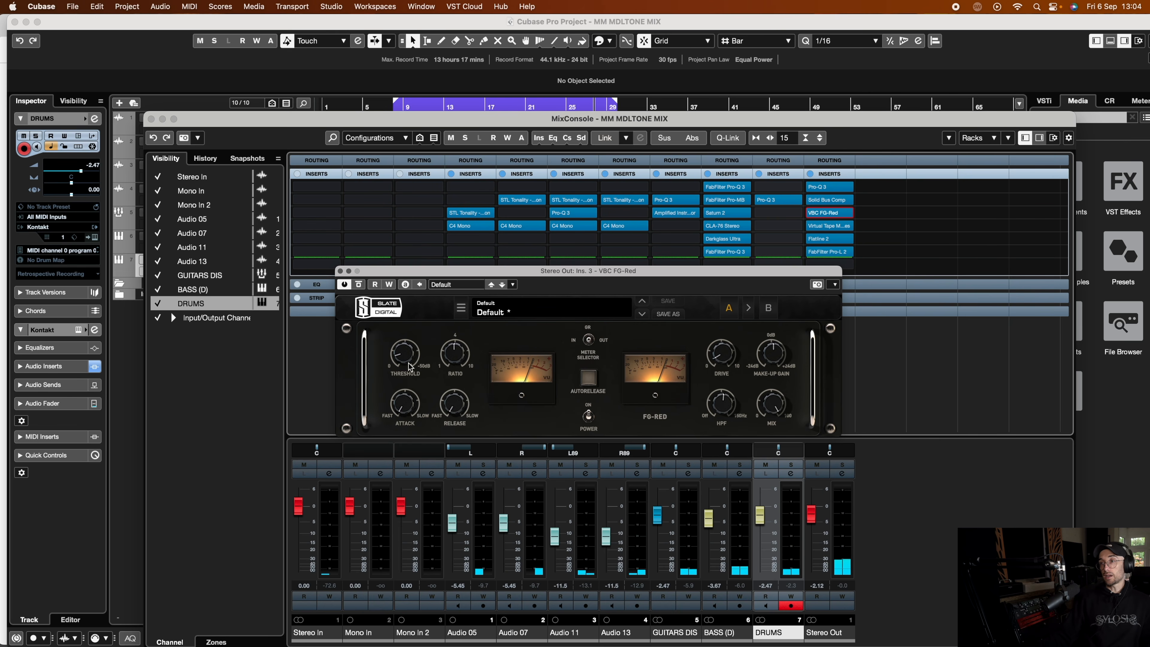
mouse_move(407, 365)
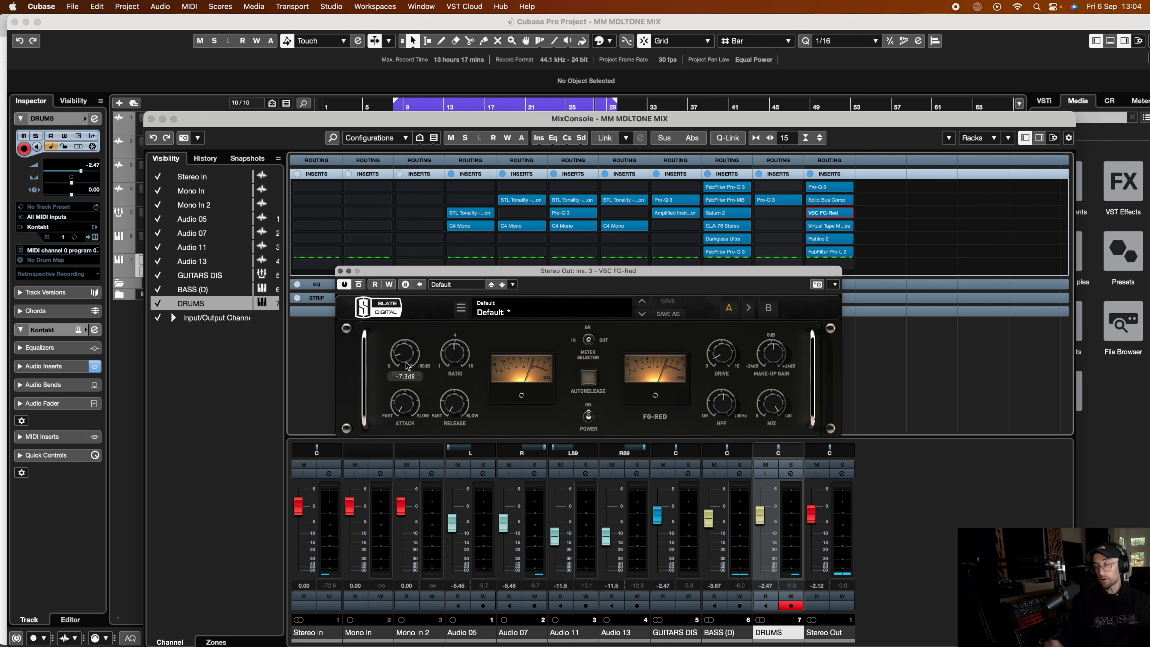
left_click(341, 272)
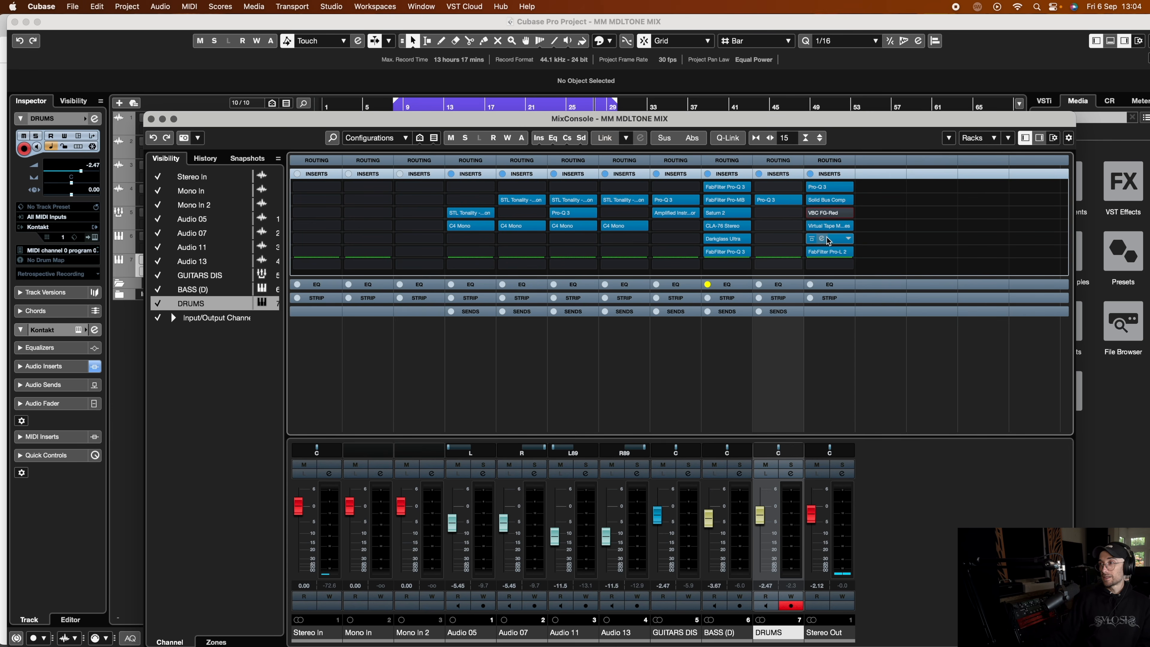
Step: Compare the mix with Virtual Tape Machines processing and bypassed on the Stereo Out, then close it with processing active
left_click(824, 224)
key("space")
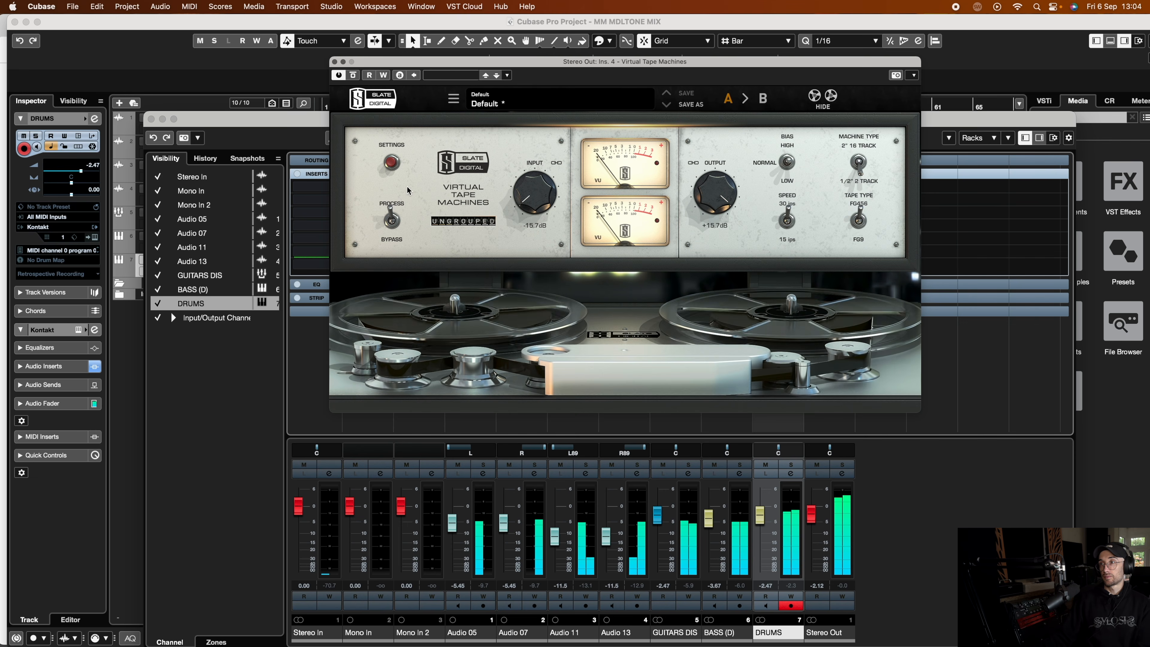
left_click(394, 223)
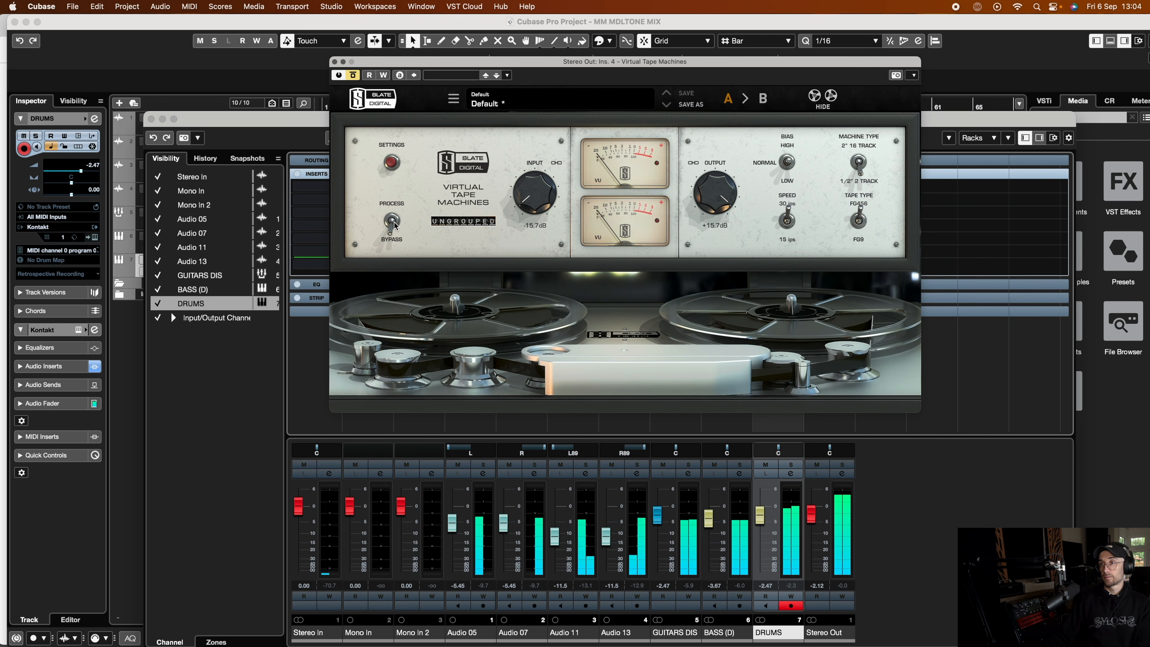
left_click(392, 221)
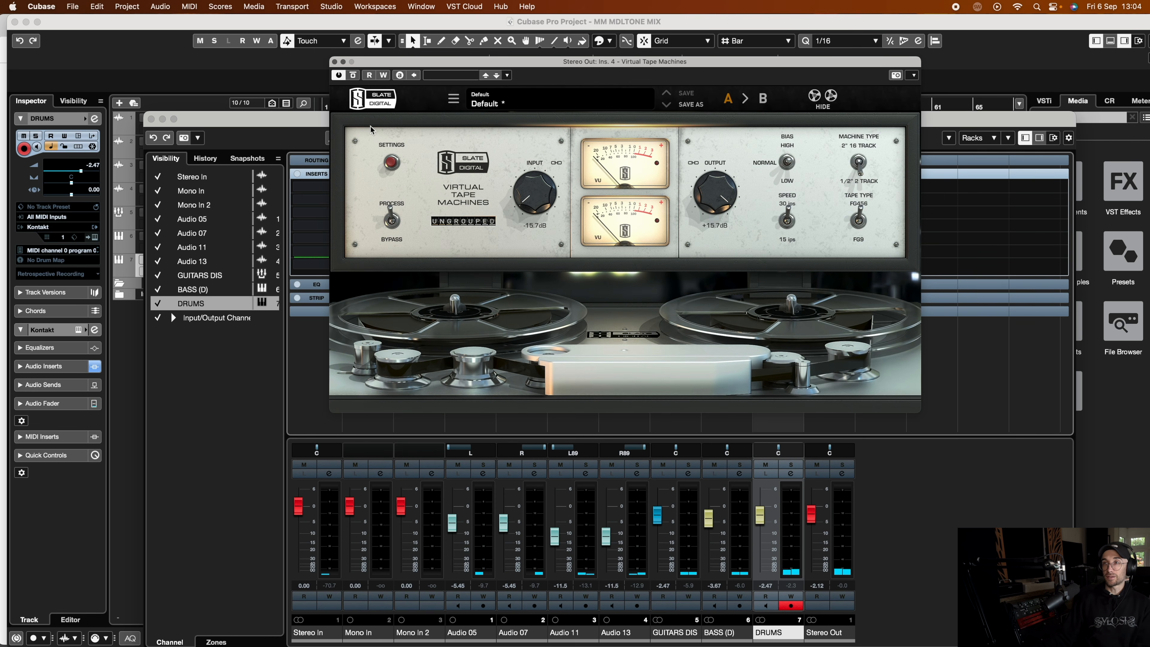
left_click(334, 61)
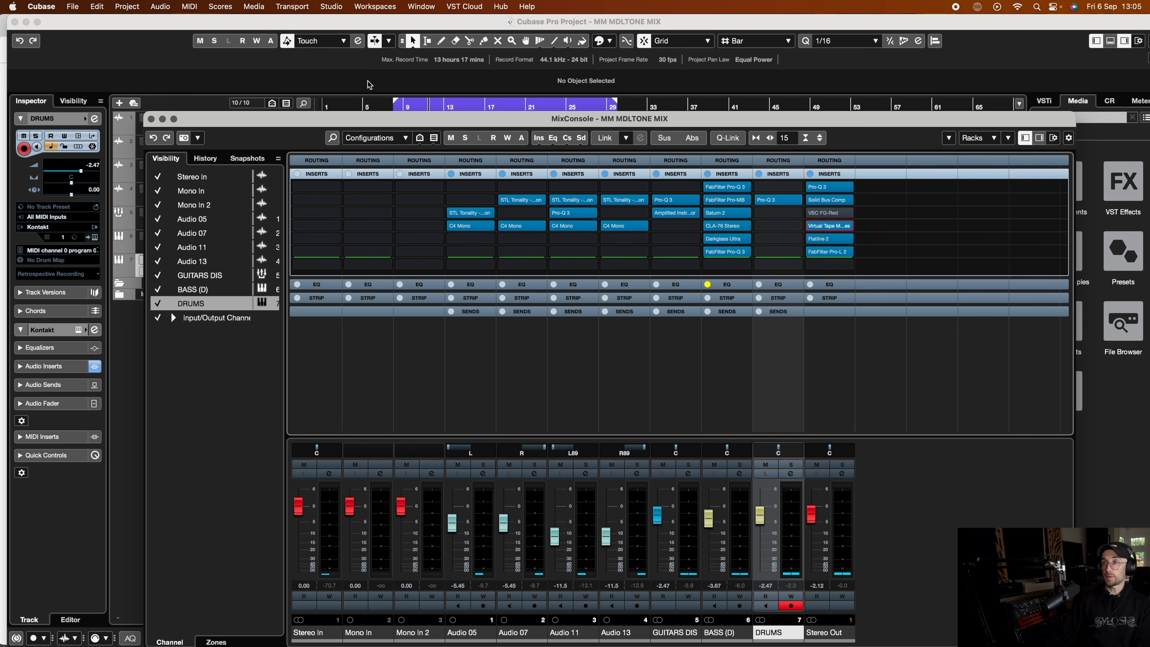
Step: Set the clip threshold of Flatline 2 on the Stereo Out to -8.82 dB while playing the mix
left_click(822, 239)
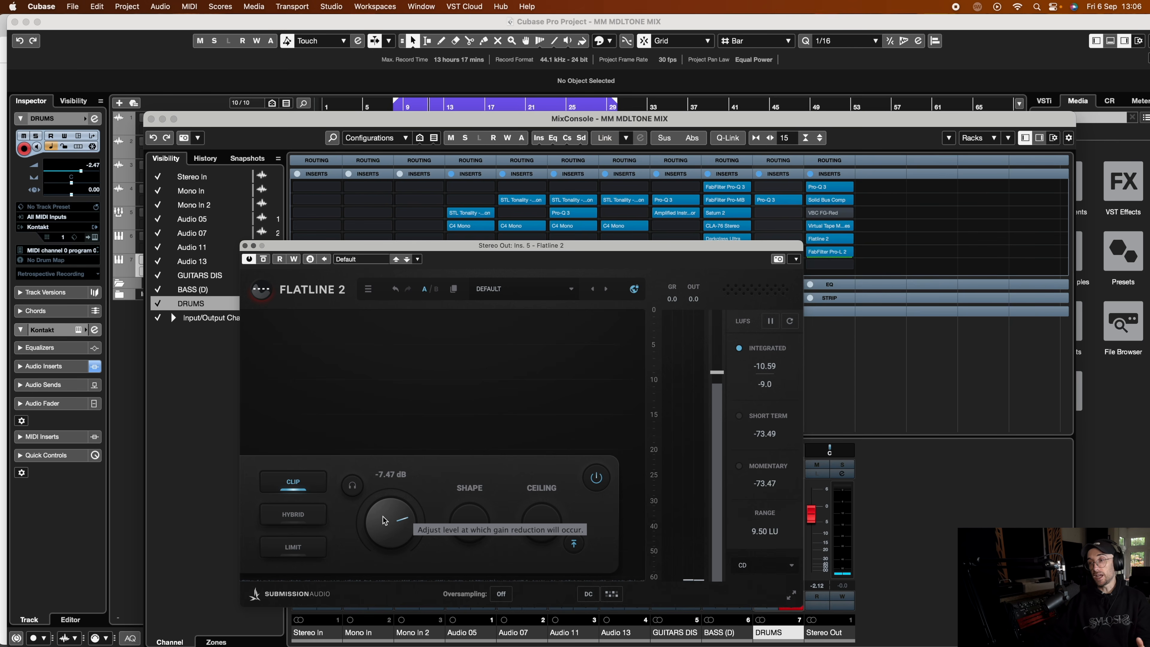
left_click_drag(459, 249, 473, 122)
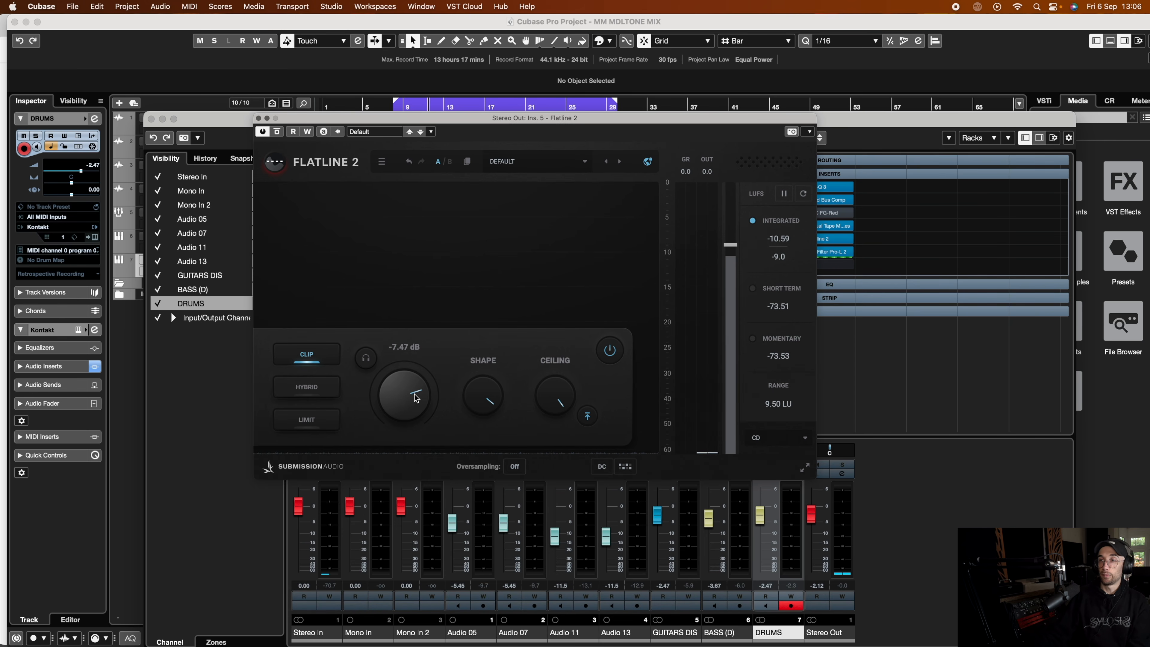
key("space")
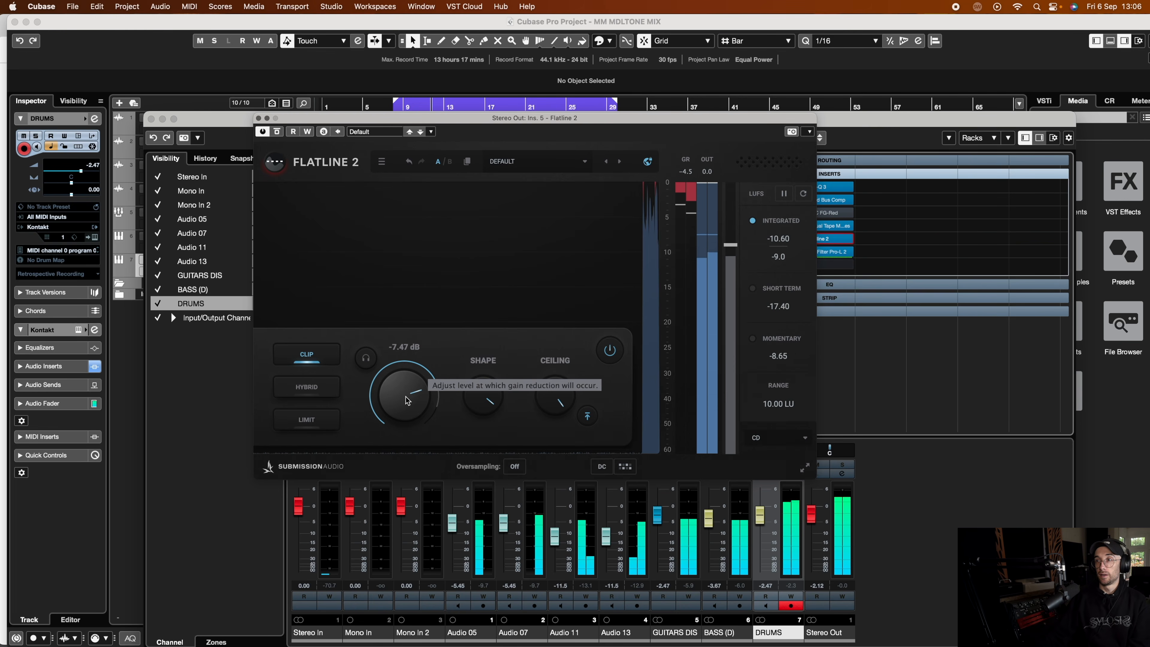
left_click_drag(400, 394, 398, 402)
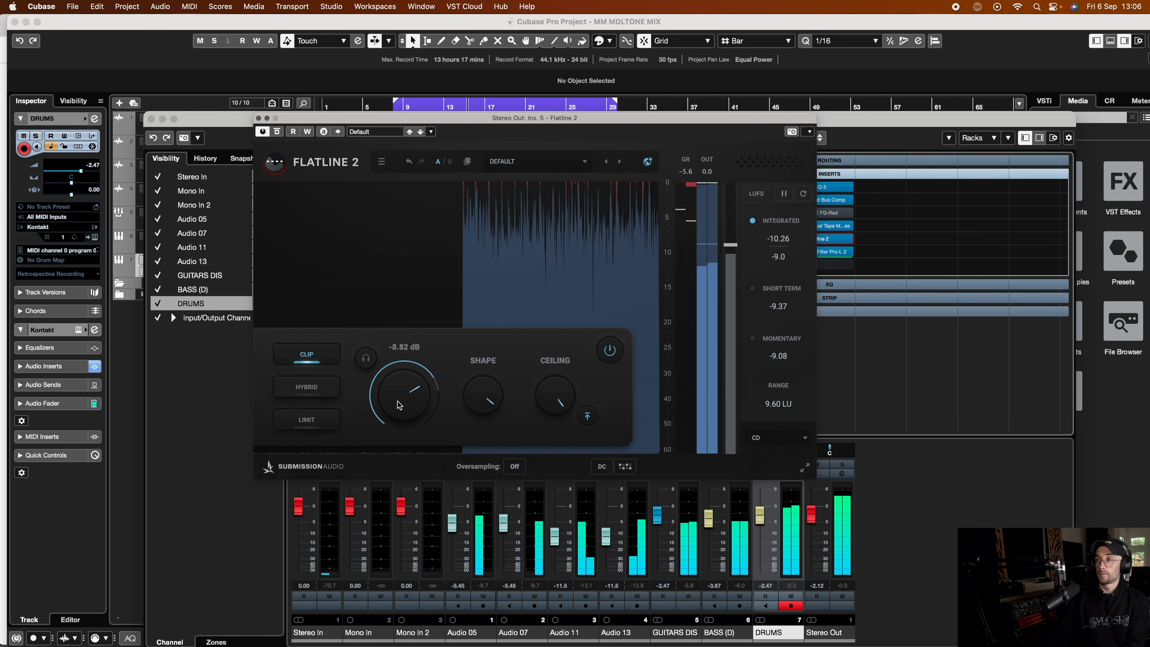
key("space")
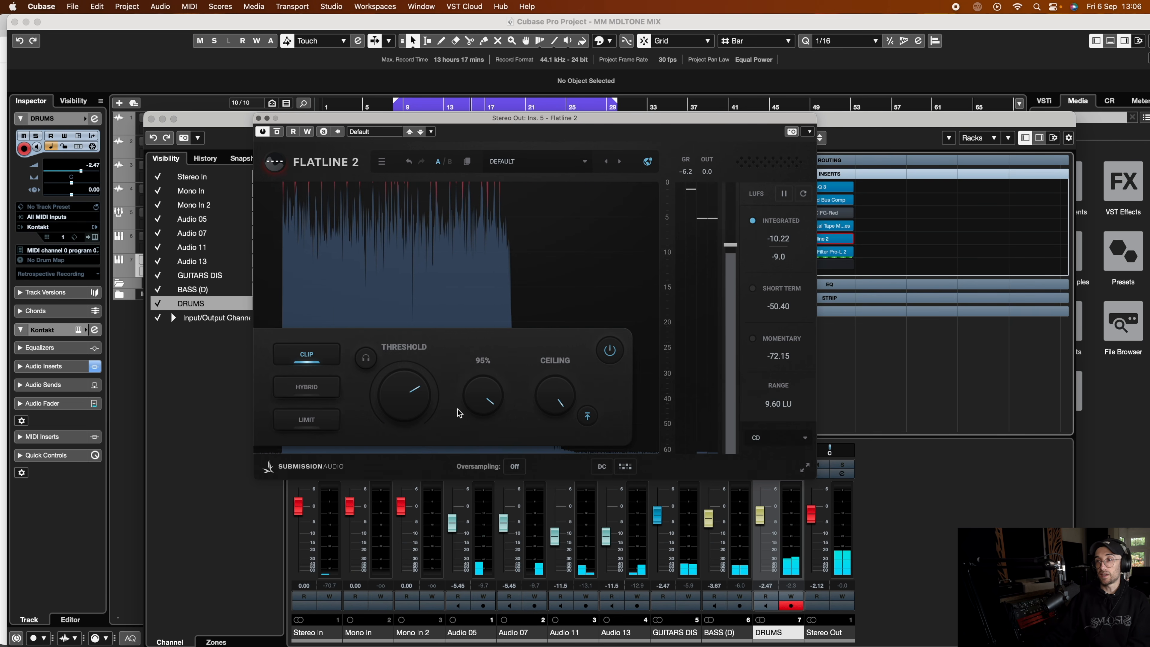
Step: Play the mix again to check Flatline 2's gain reduction and loudness meters, then close the clipper
mouse_move(416, 402)
key("space")
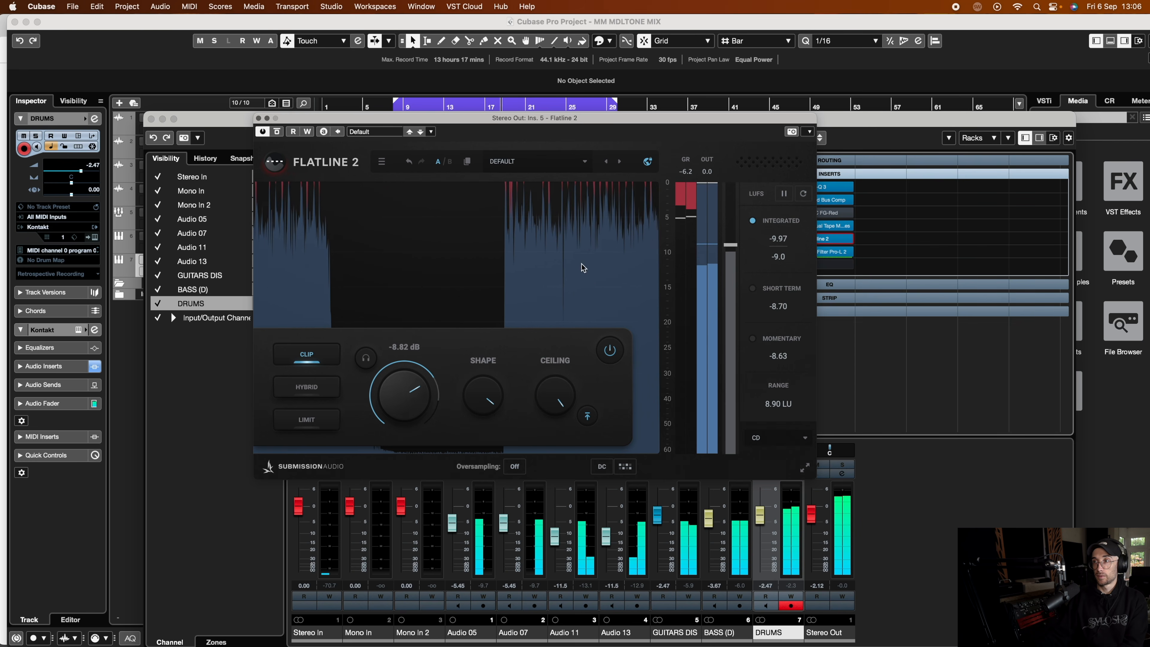
key("space")
mouse_move(480, 397)
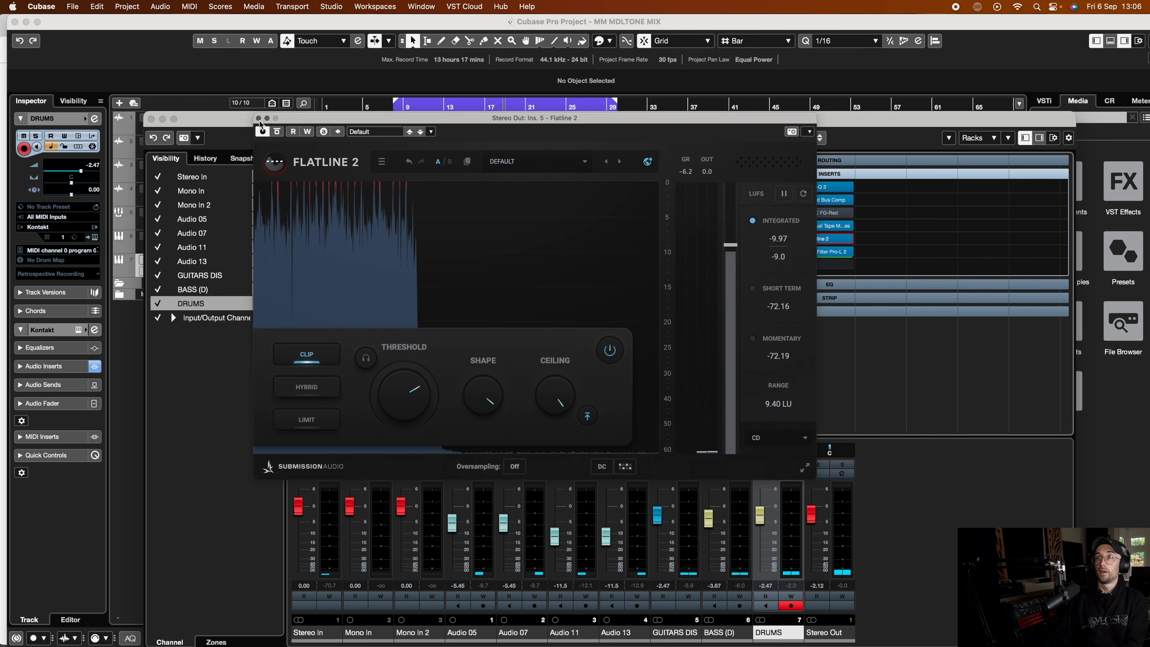
Step: Open FabFilter Pro-L 2 on the Stereo Out and check its limiting and short-term loudness during playback
left_click(828, 239)
left_click(829, 251)
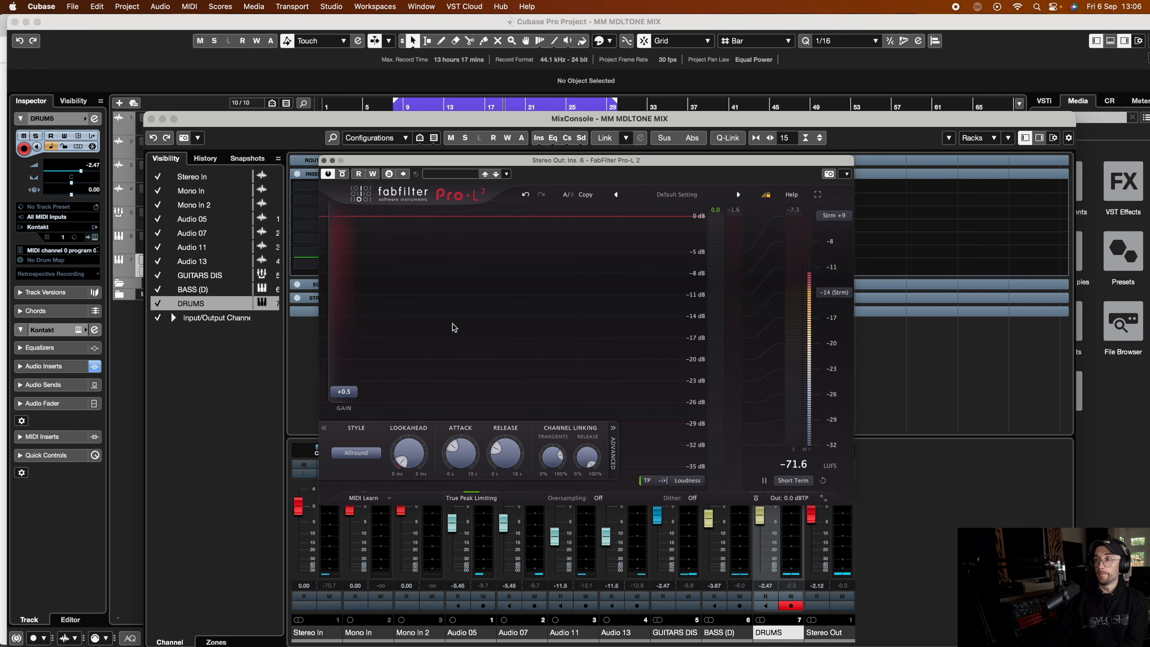
key("space")
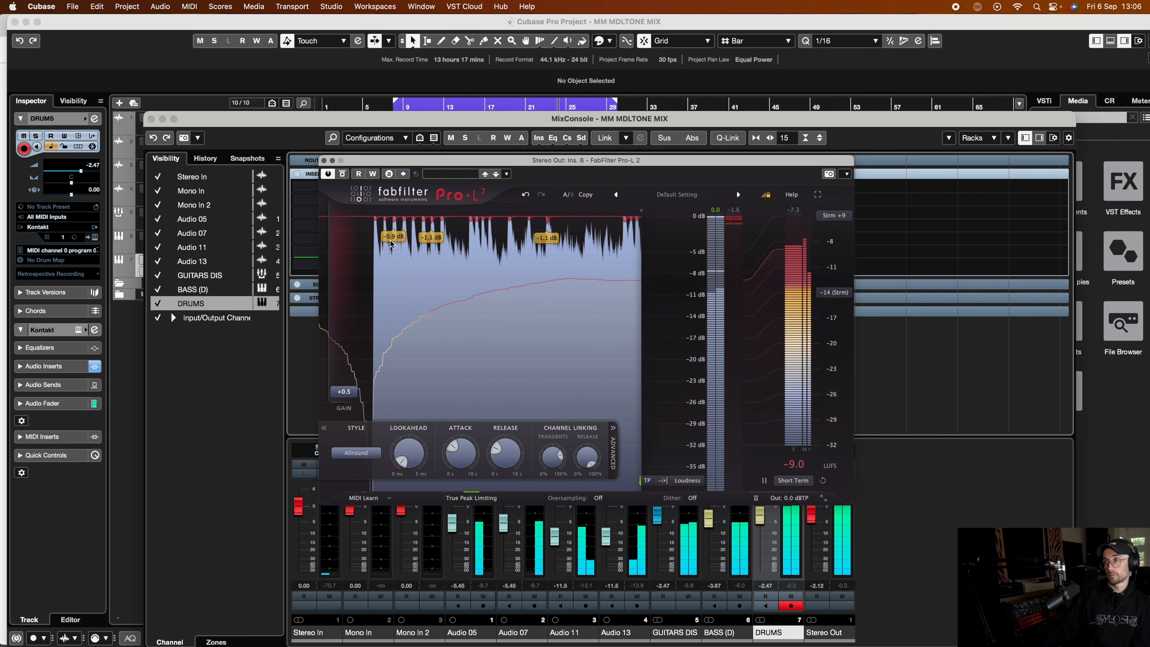
key("space")
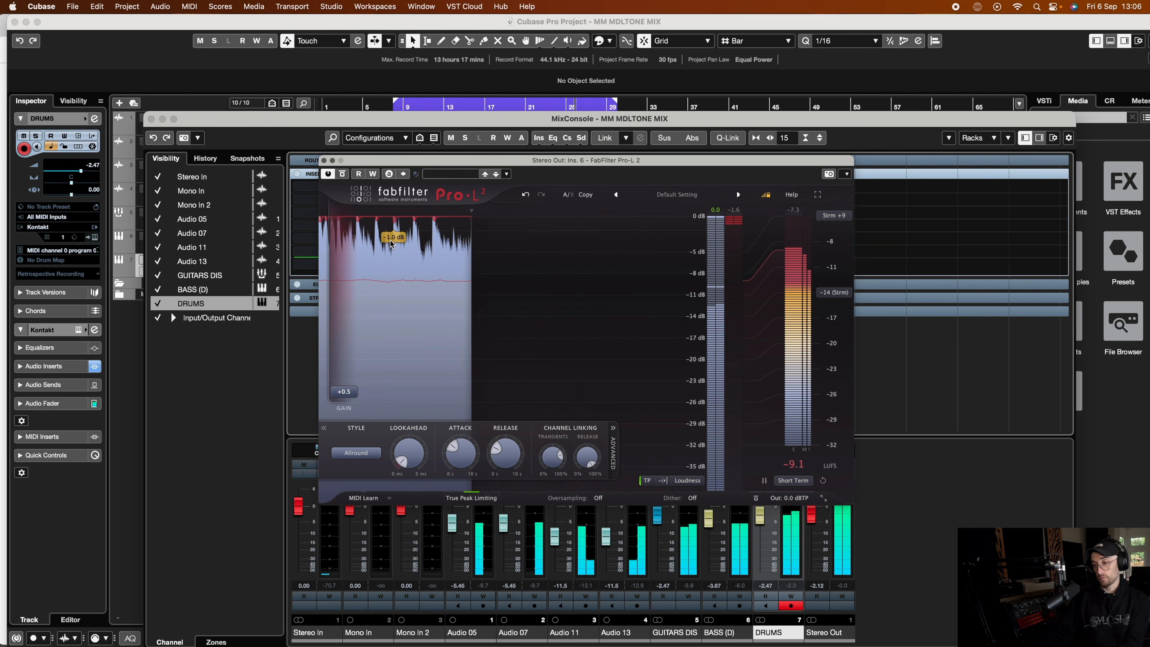